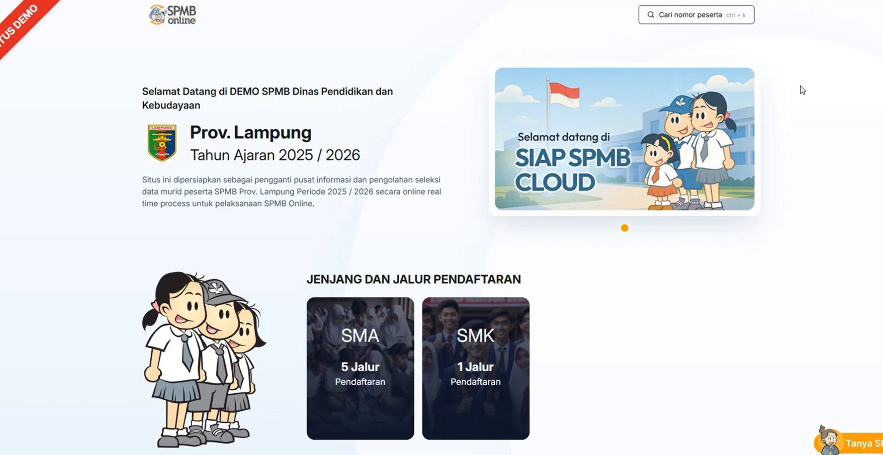
# Review the registration paths offered for SMA and SMK, including Umum, and close the list
pyautogui.moveTo(474, 344)
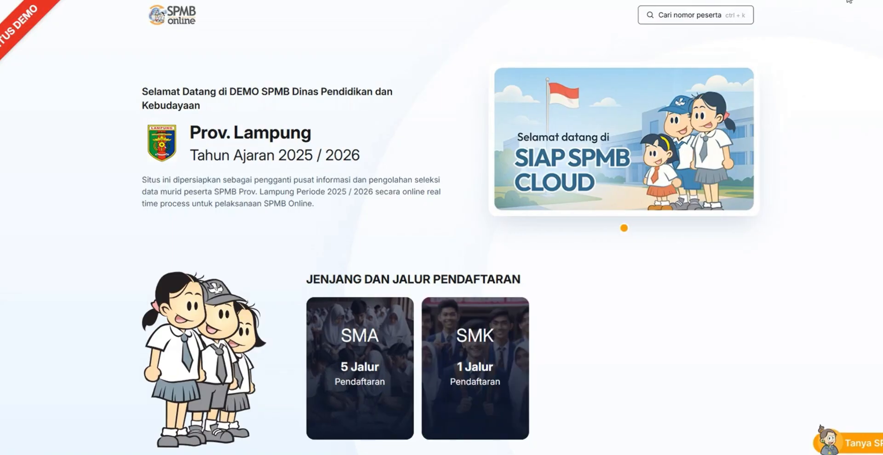
pyautogui.moveTo(391, 330)
pyautogui.moveTo(333, 327)
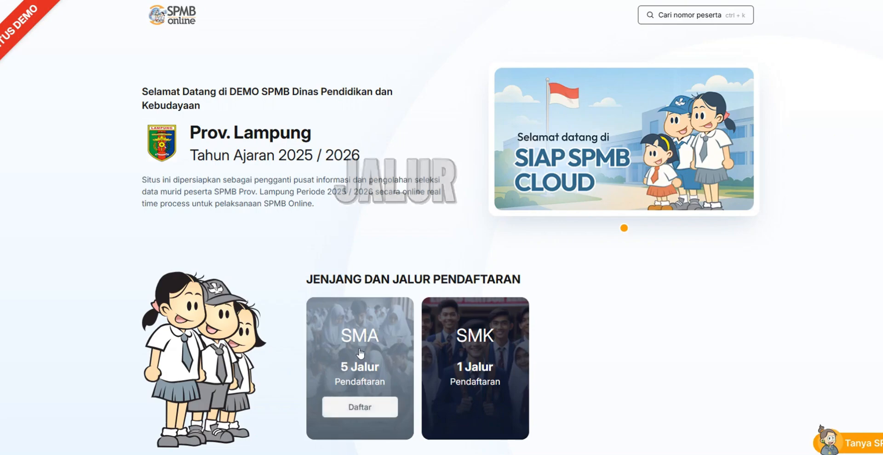
pyautogui.click(363, 406)
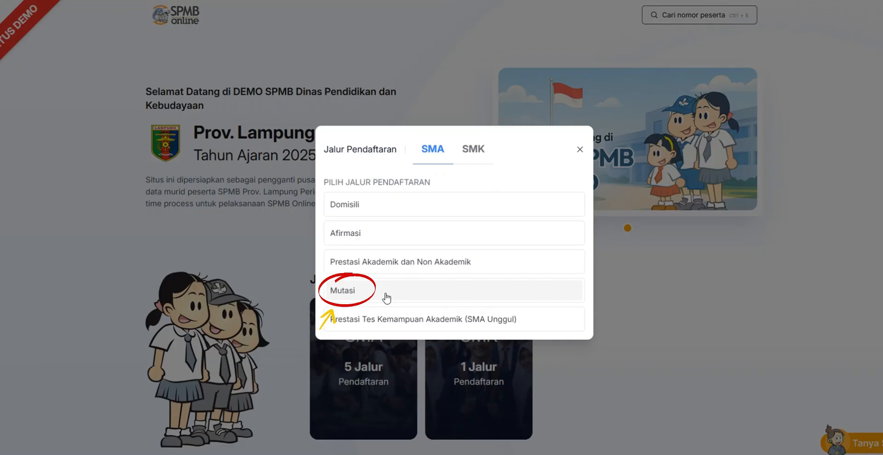
pyautogui.click(480, 149)
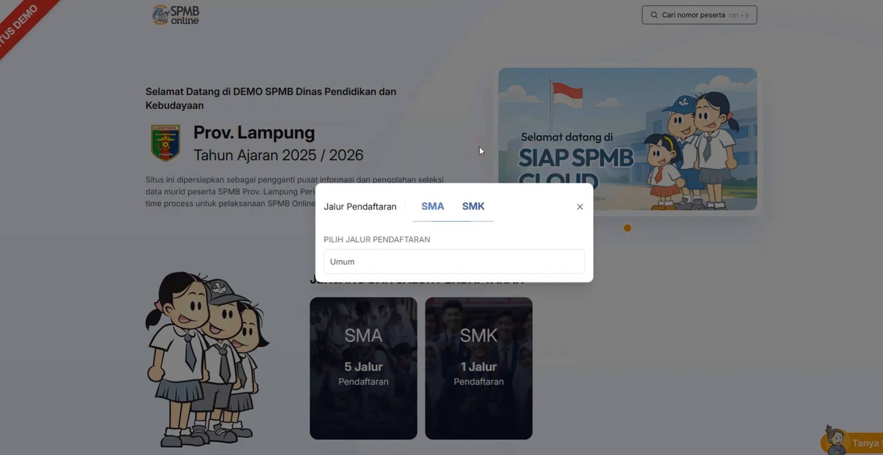
pyautogui.click(425, 264)
pyautogui.press('Escape')
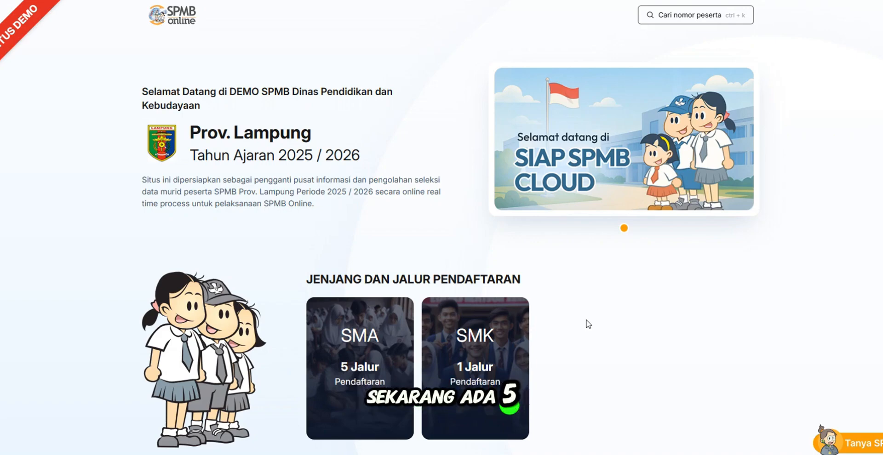
# Choose the SMA path Prestasi Tes Kemampuan Akademik (SMA Unggul) and start registering a student
pyautogui.moveTo(353, 349)
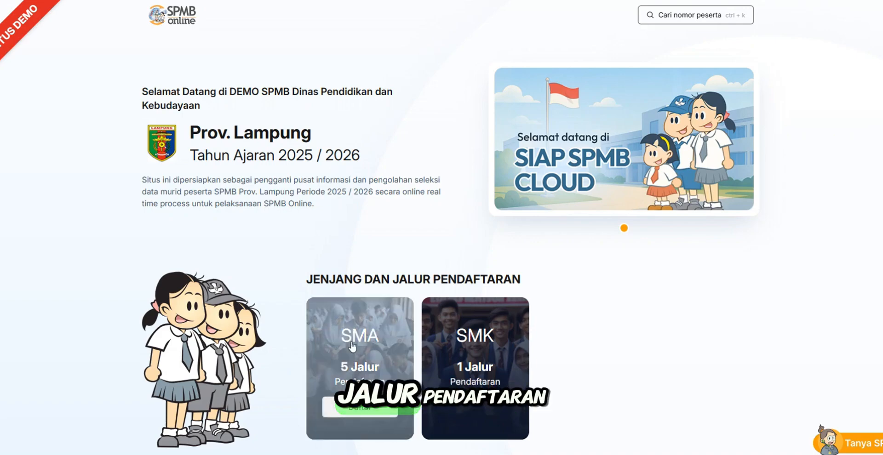
pyautogui.click(365, 411)
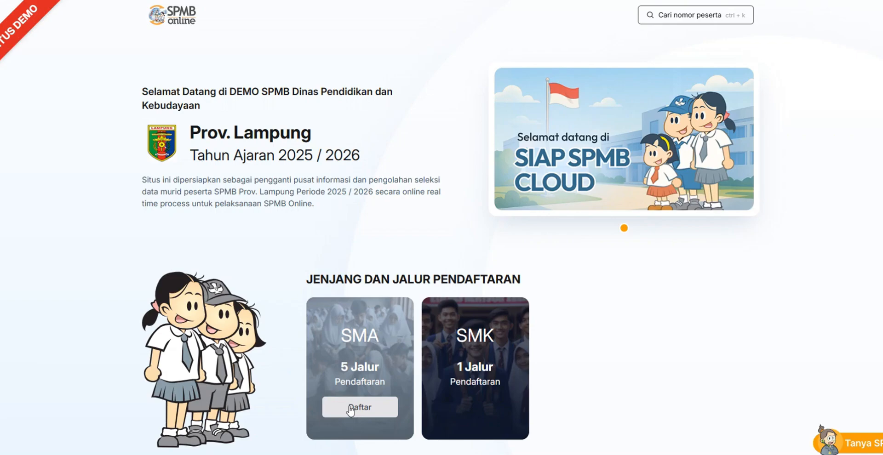
pyautogui.click(350, 409)
pyautogui.click(408, 319)
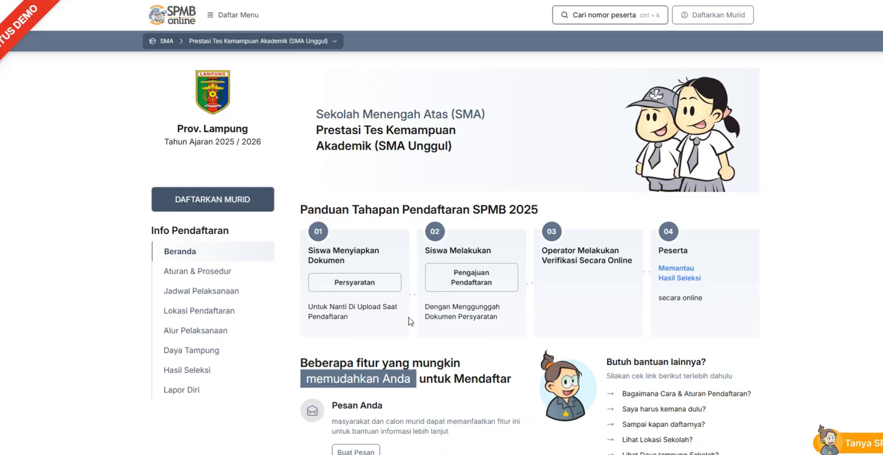
pyautogui.click(224, 201)
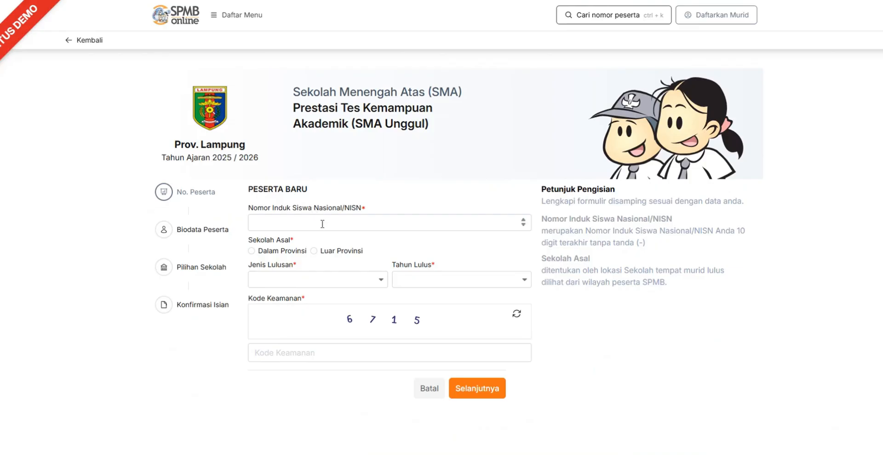
# Enter the student's NISN, set the school of origin to Dalam Provinsi, graduation type to Reguler and graduation year to 2025
pyautogui.click(322, 224)
pyautogui.hotkey('ctrl', 'v')
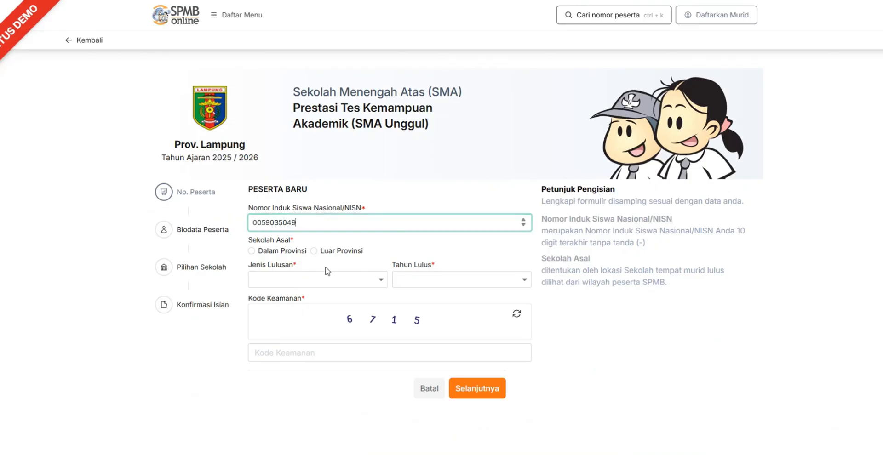
pyautogui.click(276, 254)
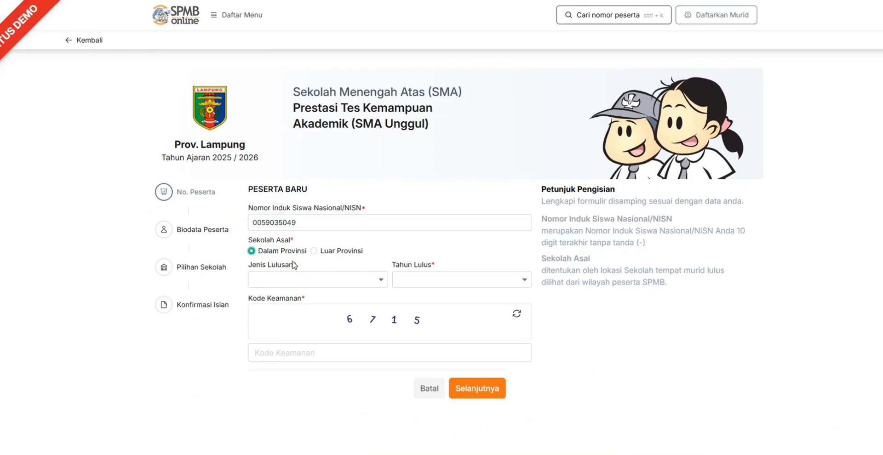
pyautogui.click(369, 279)
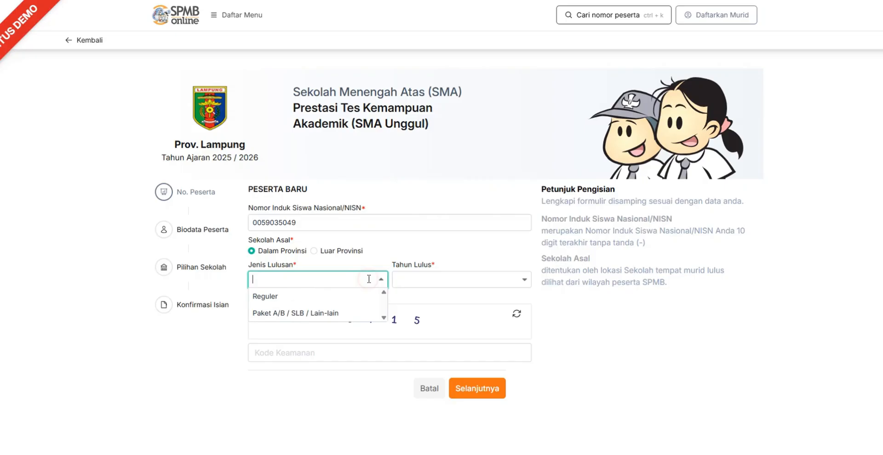
pyautogui.click(334, 297)
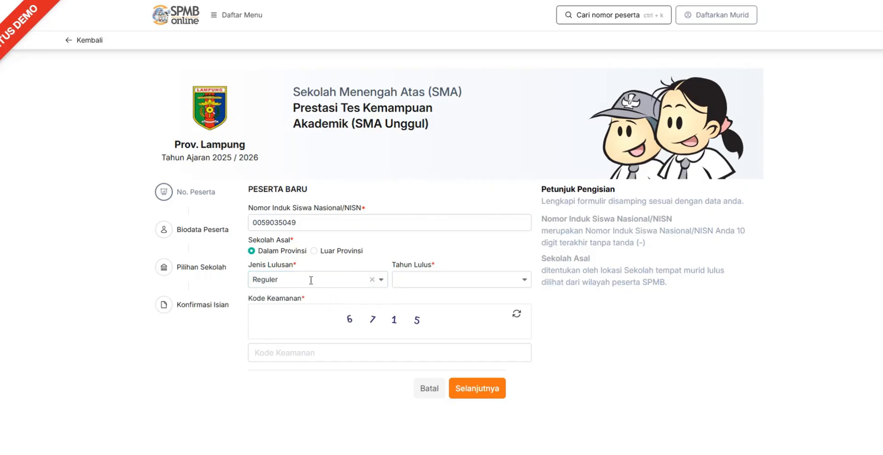
pyautogui.click(447, 281)
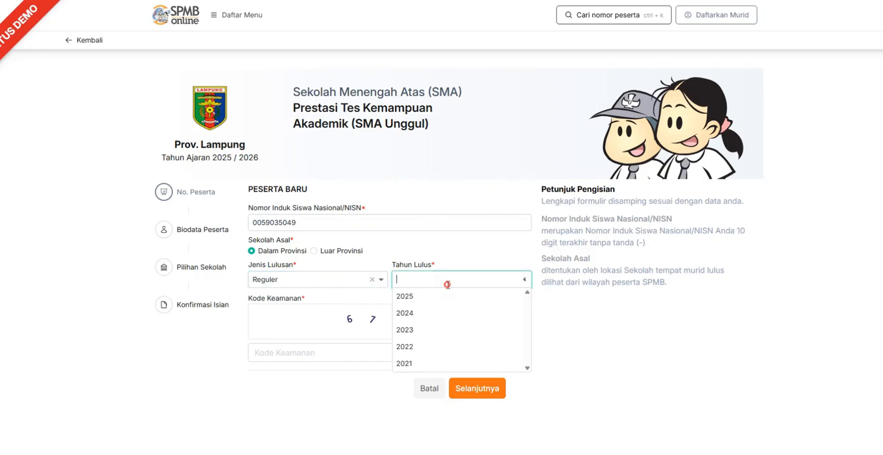
pyautogui.click(424, 298)
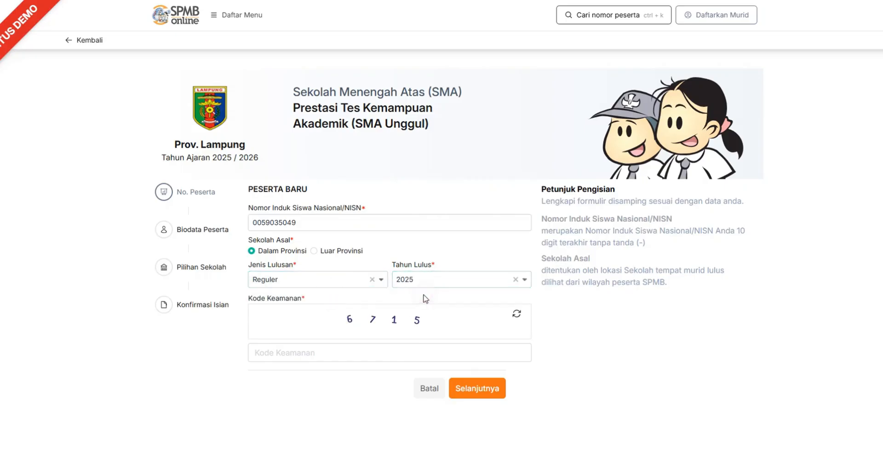
# Enter the displayed security code in Kode Keamanan and continue to the participant biodata
pyautogui.click(377, 355)
pyautogui.write('6715')
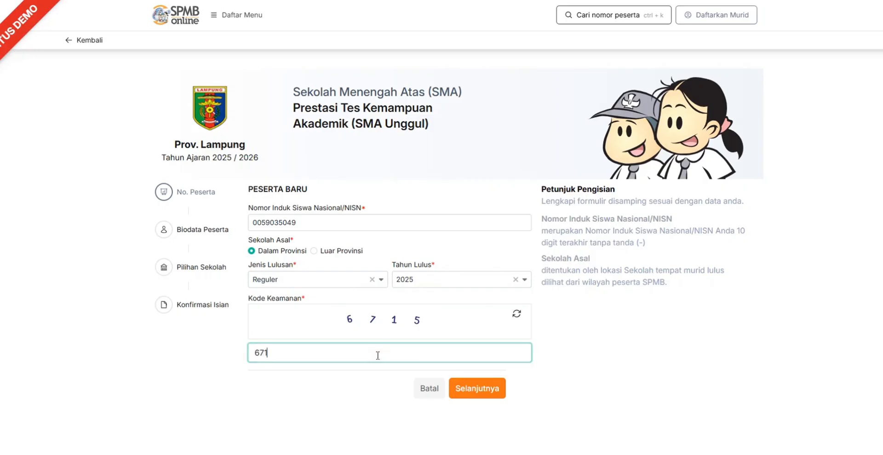
pyautogui.click(493, 389)
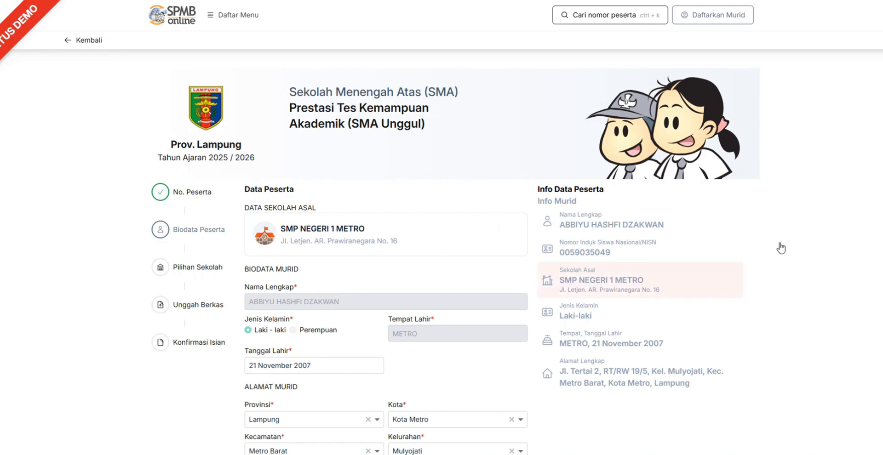
# Review the student's school of origin, biodata, home address and domicile coordinates on the map
pyautogui.scroll(-4, 386, 253)
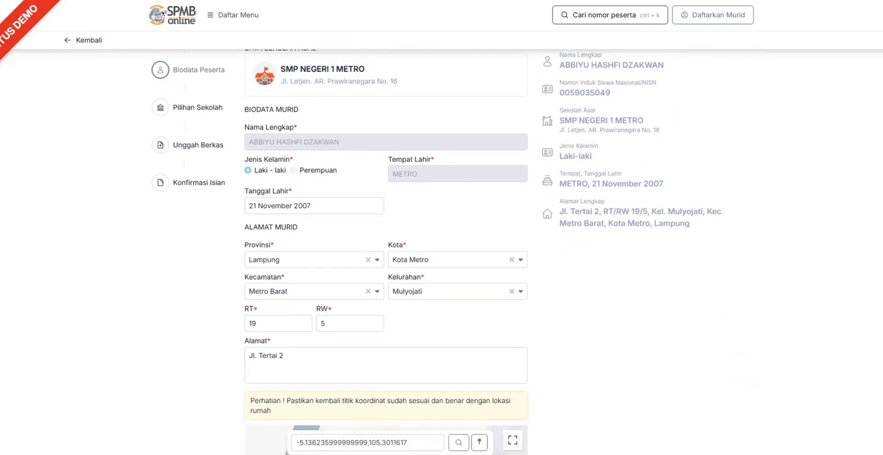
pyautogui.scroll(2, 386, 253)
pyautogui.scroll(-1, 386, 253)
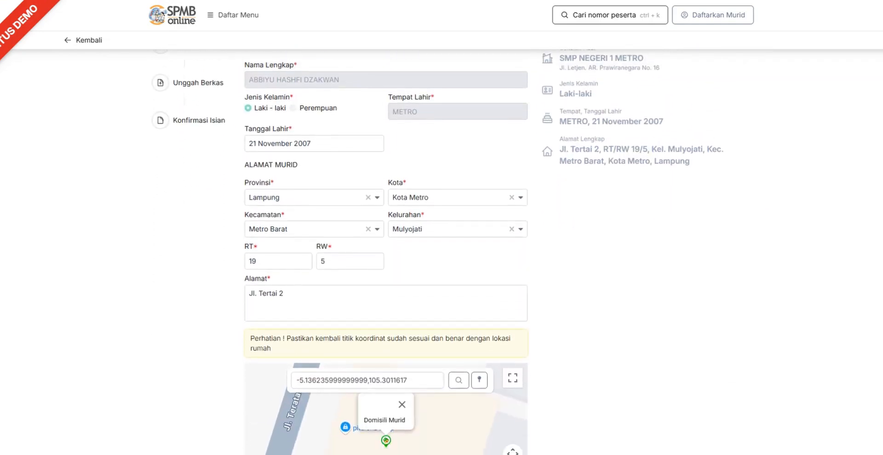
pyautogui.scroll(3, 386, 253)
pyautogui.scroll(-2, 386, 252)
pyautogui.scroll(-3, 386, 253)
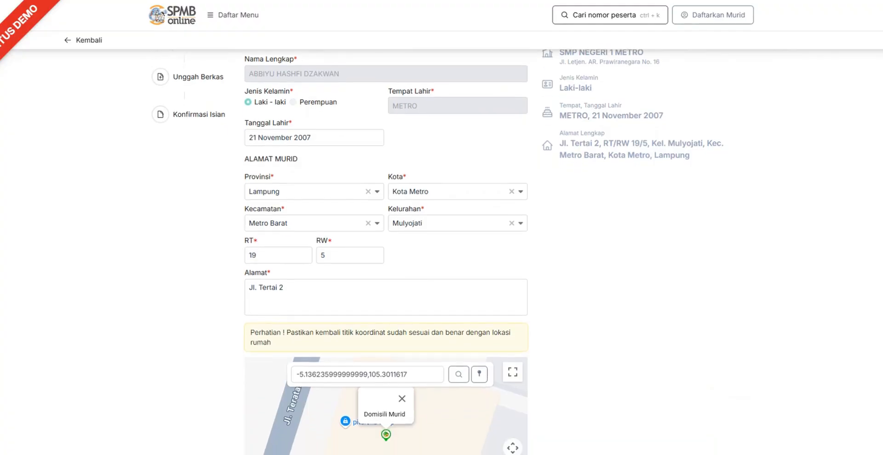
pyautogui.scroll(-1, 386, 253)
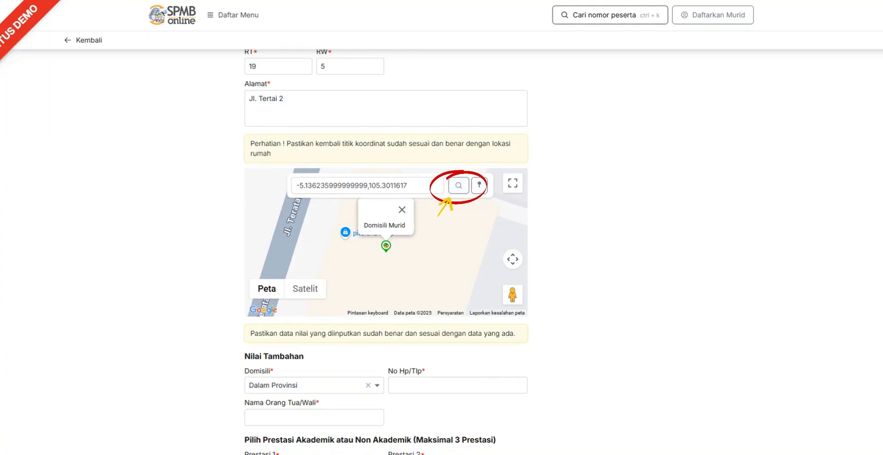
# Fill in the phone number and the parent or guardian's name under Nilai Tambahan
pyautogui.scroll(-3, 434, 83)
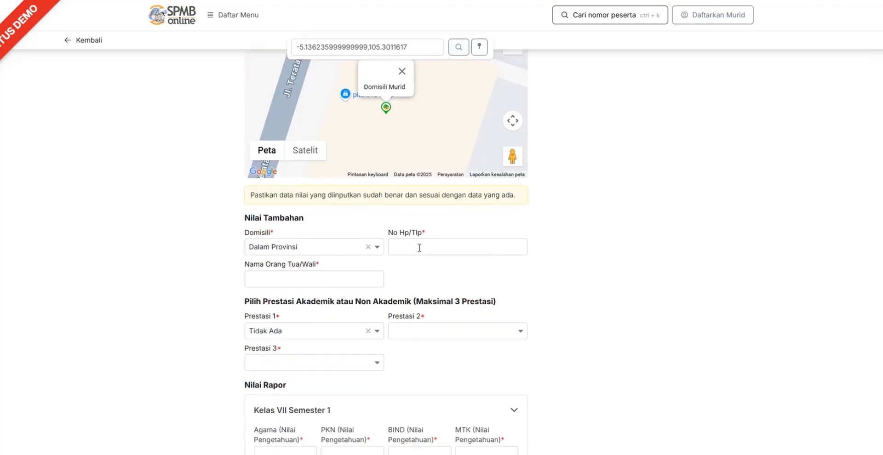
pyautogui.click(421, 248)
pyautogui.click(456, 271)
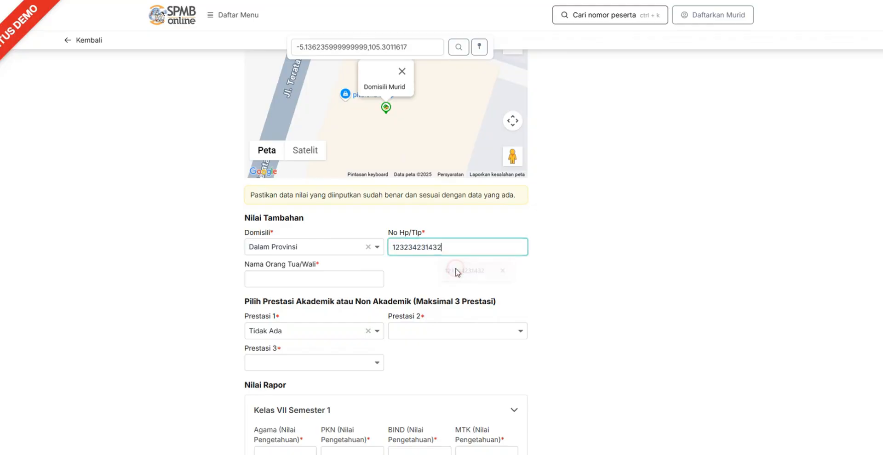
pyautogui.click(341, 274)
pyautogui.click(312, 301)
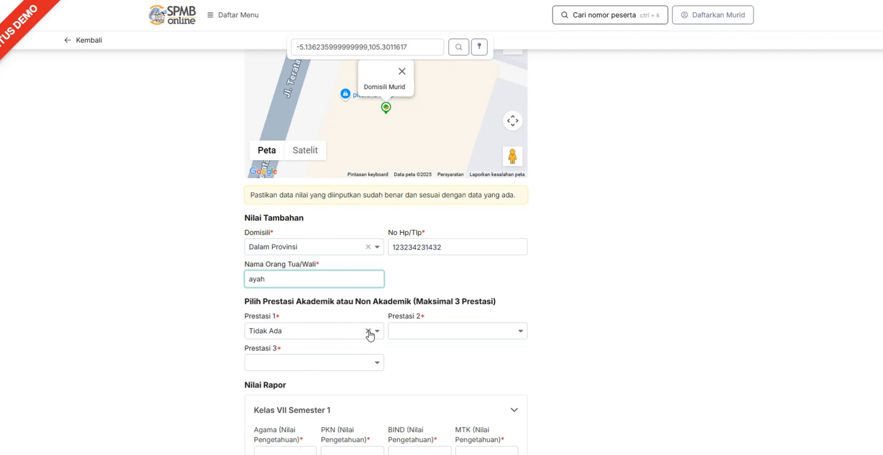
# Clear Prestasi 1 and set it to 6 Juz
pyautogui.click(367, 331)
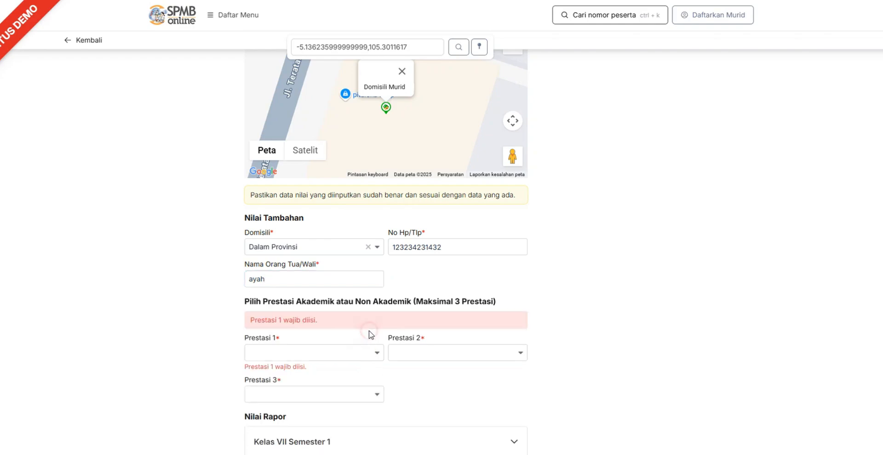
pyautogui.click(378, 353)
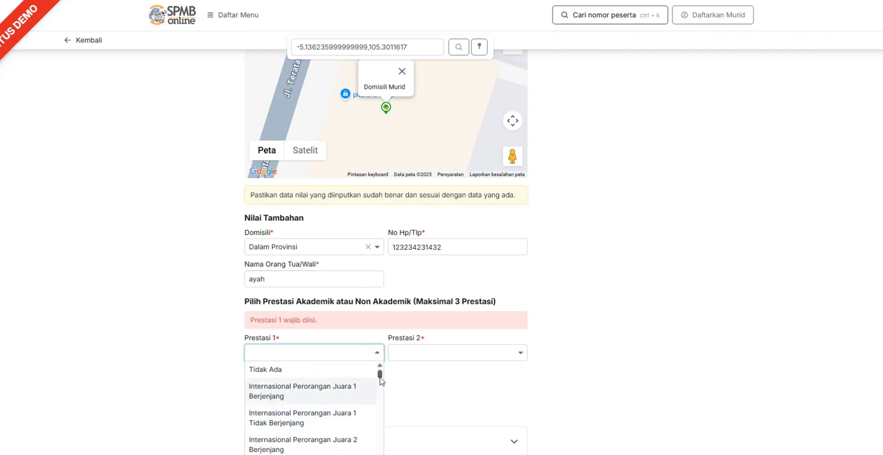
pyautogui.moveTo(379, 380); pyautogui.dragTo(373, 452)
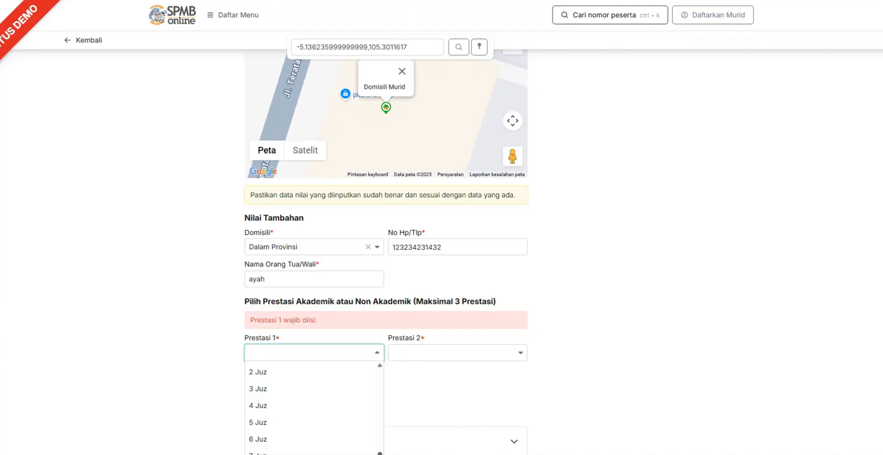
pyautogui.scroll(-1, 318, 452)
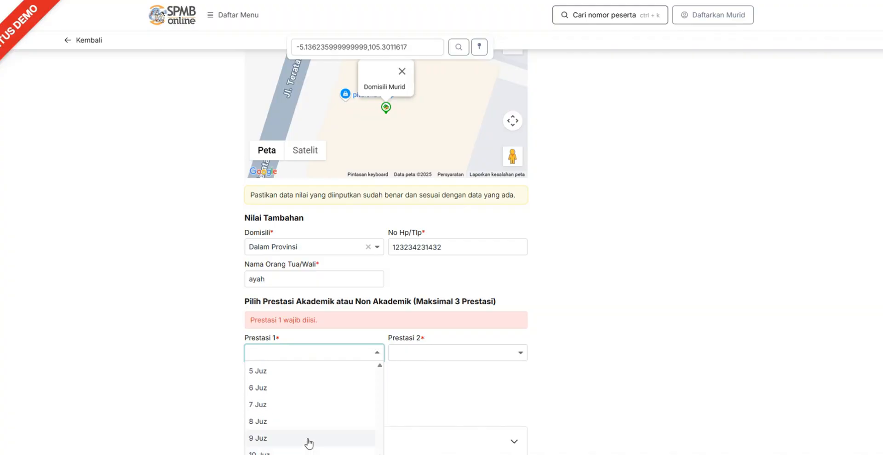
pyautogui.click(292, 395)
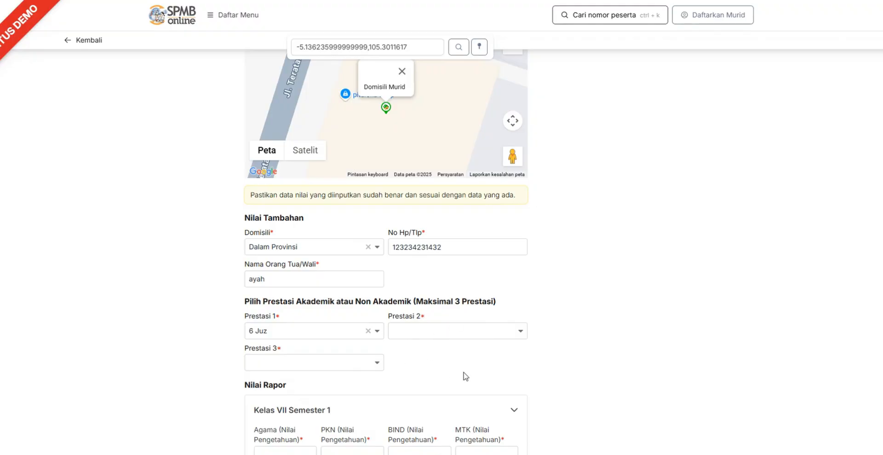
# Select the first listed option for both Prestasi 2 and Prestasi 3
pyautogui.click(520, 333)
pyautogui.click(488, 348)
pyautogui.click(360, 363)
pyautogui.click(337, 383)
# Fill in 88 for every subject in the report grades of all semesters and continue to the school selection
pyautogui.scroll(-7, 386, 253)
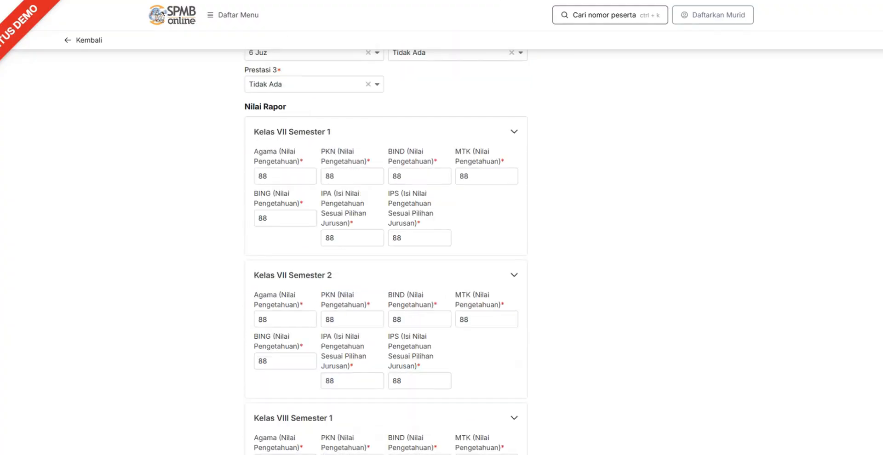
pyautogui.scroll(-6, 386, 252)
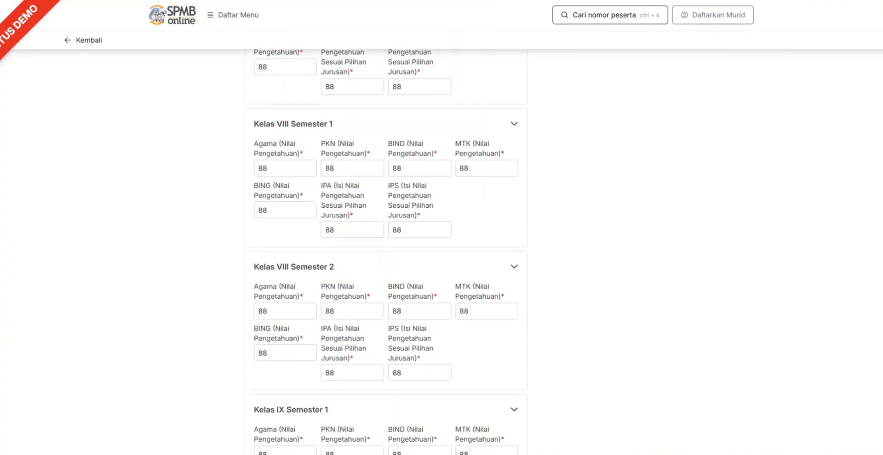
pyautogui.scroll(-4, 386, 253)
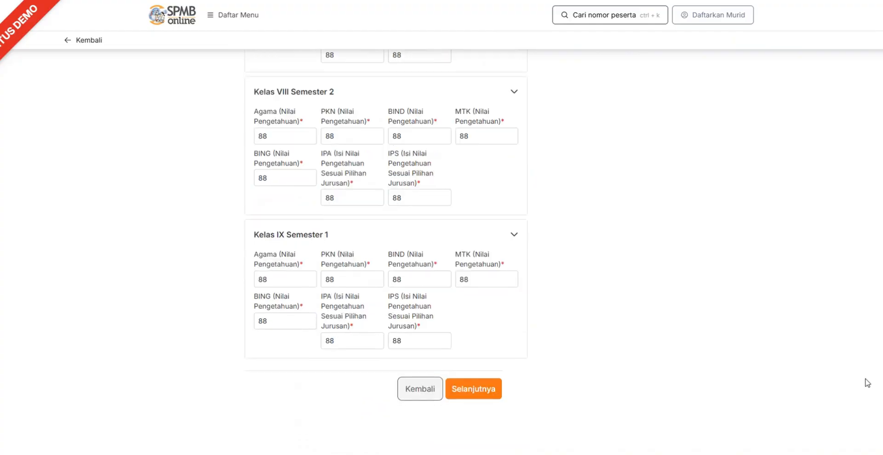
pyautogui.click(488, 390)
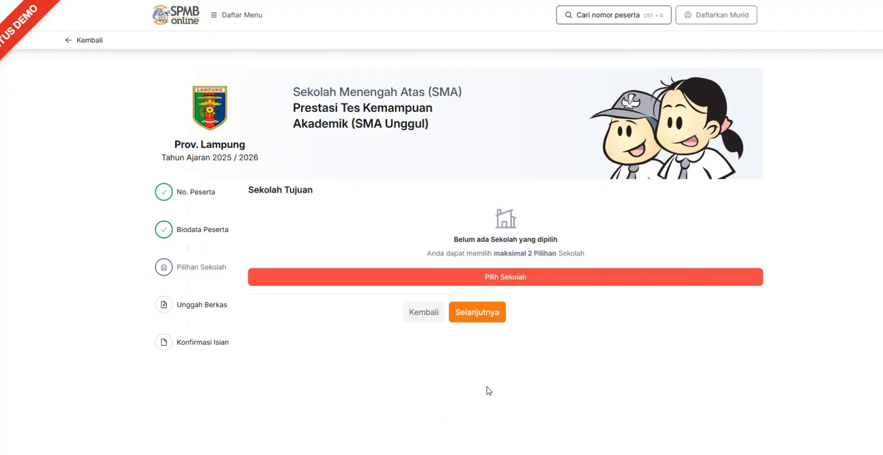
# Search the school list for "bandar" and select SMAN 2 Bandar Lampung as the first school choice
pyautogui.click(520, 282)
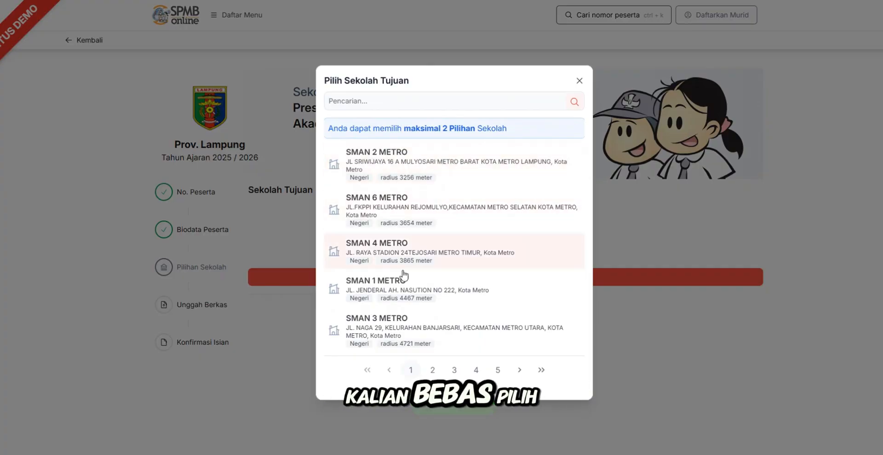
pyautogui.write('bandar')
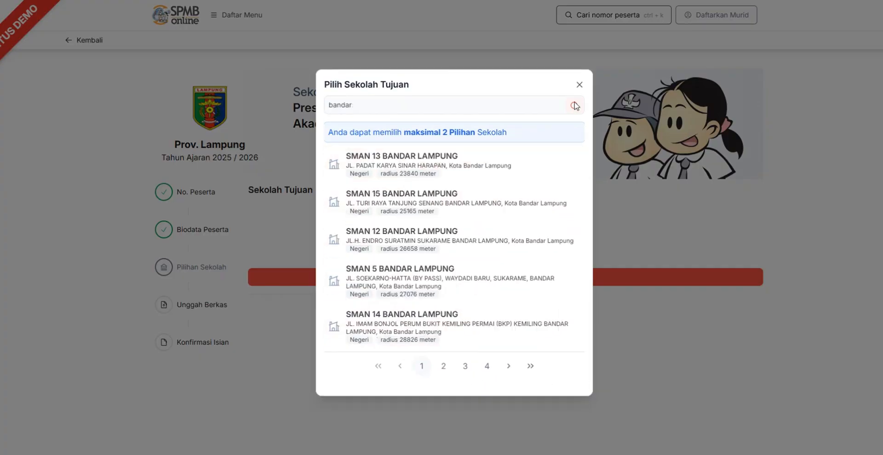
pyautogui.click(443, 366)
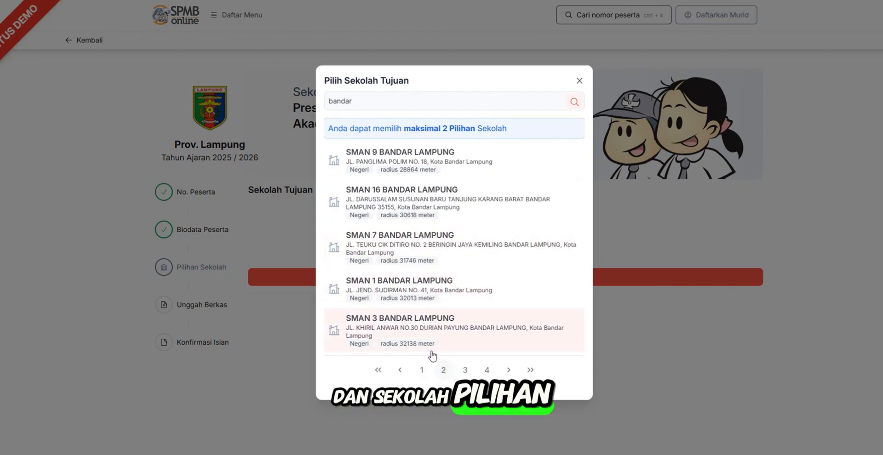
pyautogui.click(466, 370)
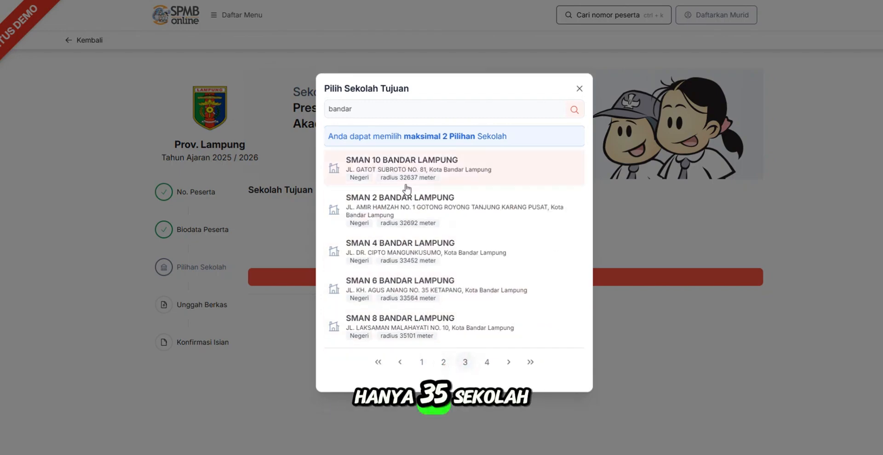
pyautogui.click(407, 203)
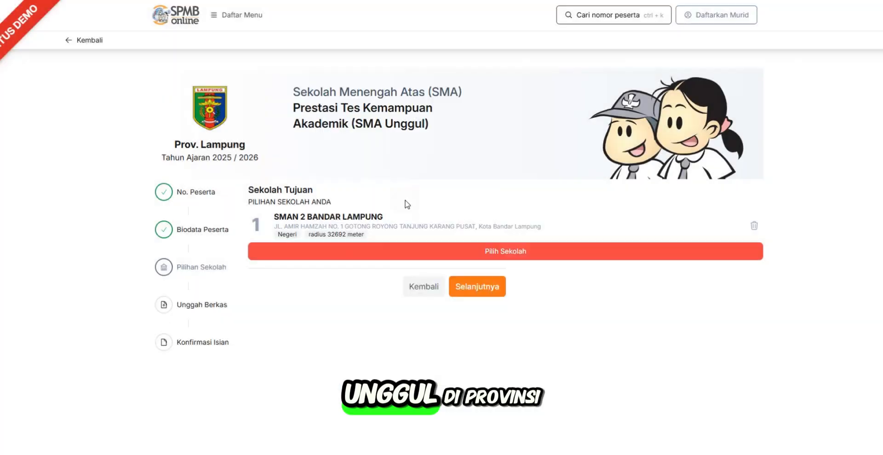
# Add SMAN 1 Metro as the second school choice and continue to the document upload
pyautogui.click(450, 252)
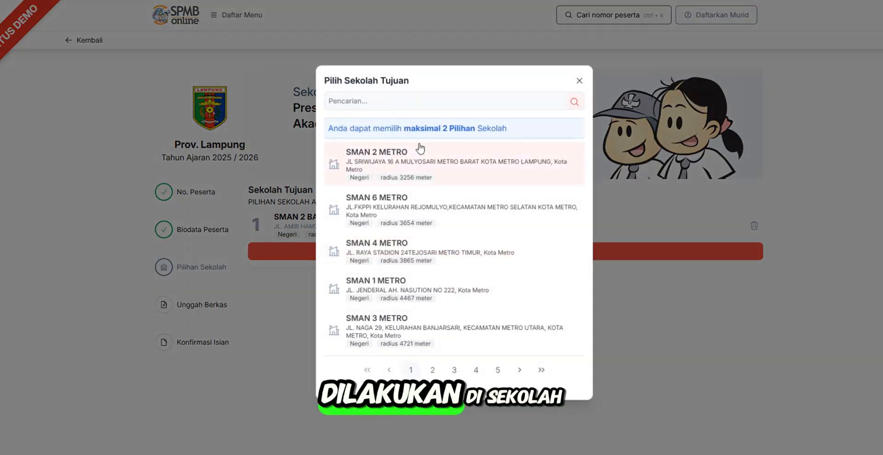
pyautogui.click(422, 303)
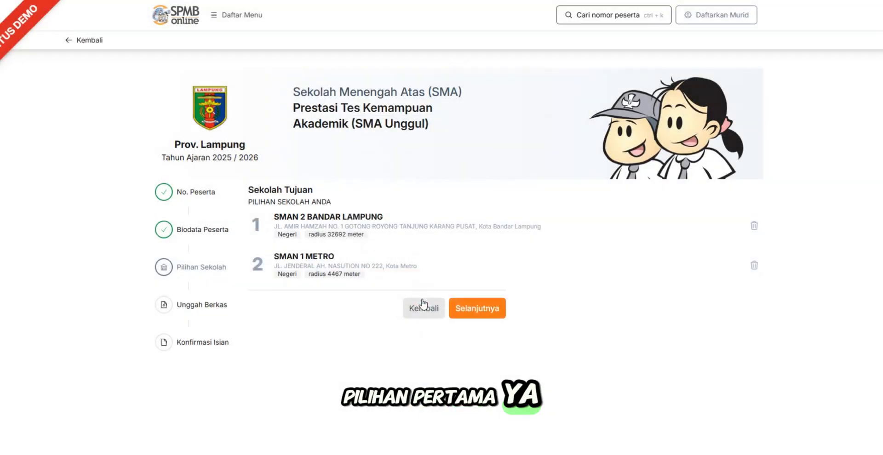
pyautogui.click(483, 317)
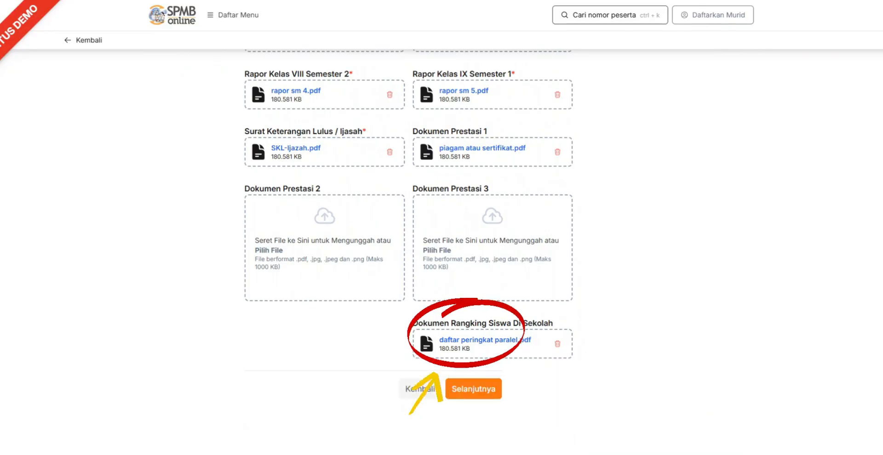
# Continue from the document uploads to the confirmation page, review the entered data and save the registration
pyautogui.click(491, 392)
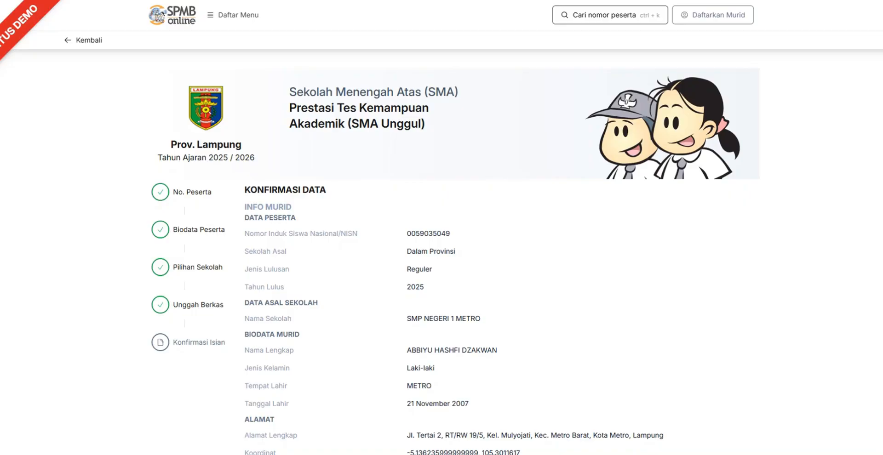
pyautogui.scroll(-20, 441, 253)
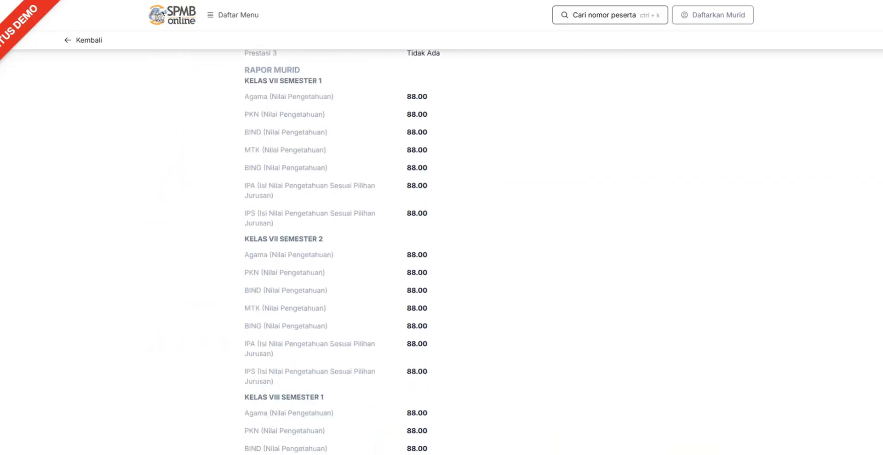
pyautogui.scroll(-20, 441, 253)
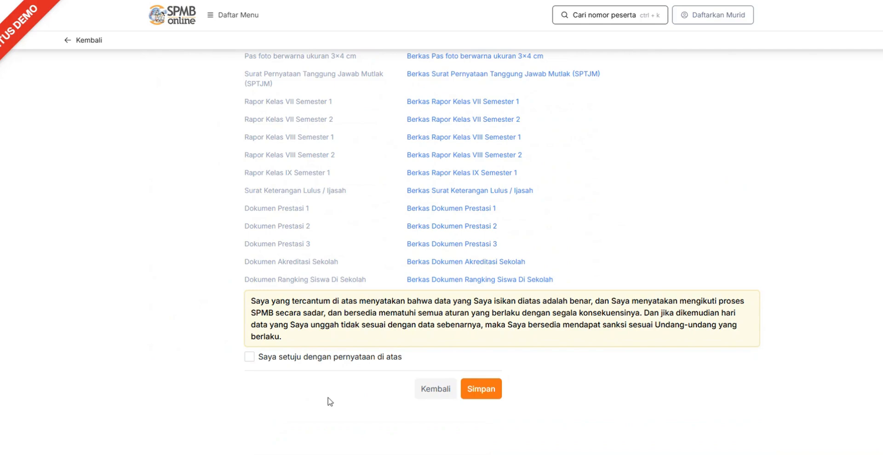
pyautogui.click(481, 390)
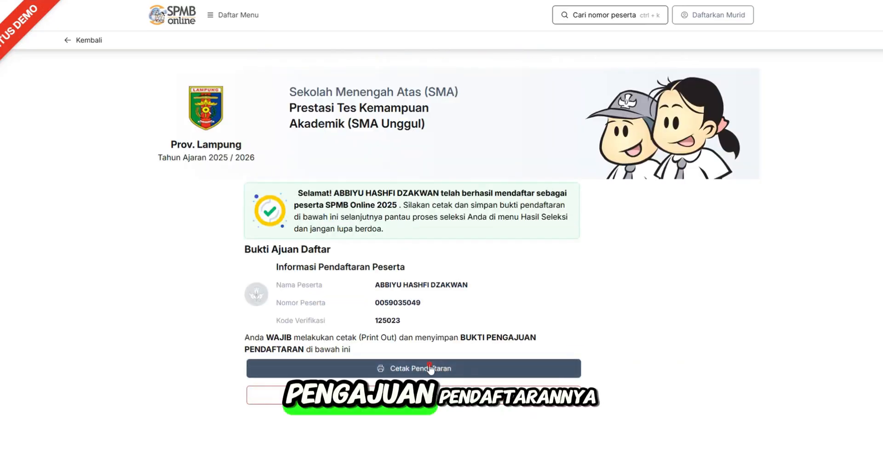
# Print the registration proof with Microsoft Print to PDF
pyautogui.click(434, 368)
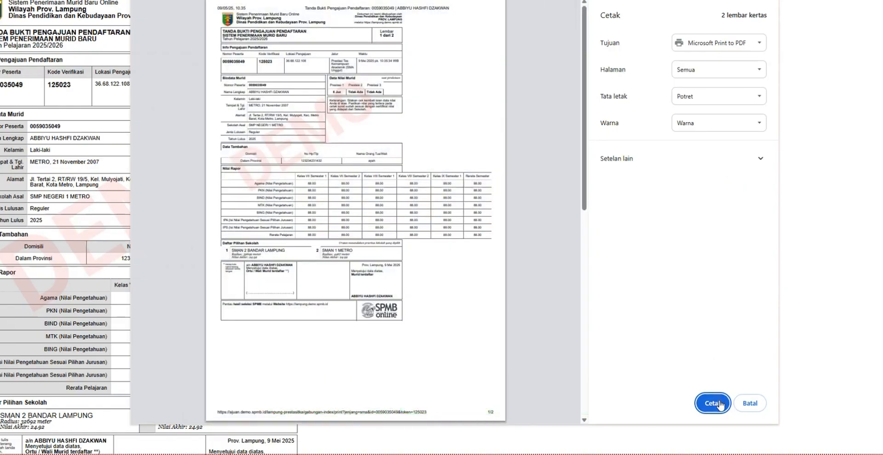
pyautogui.click(712, 403)
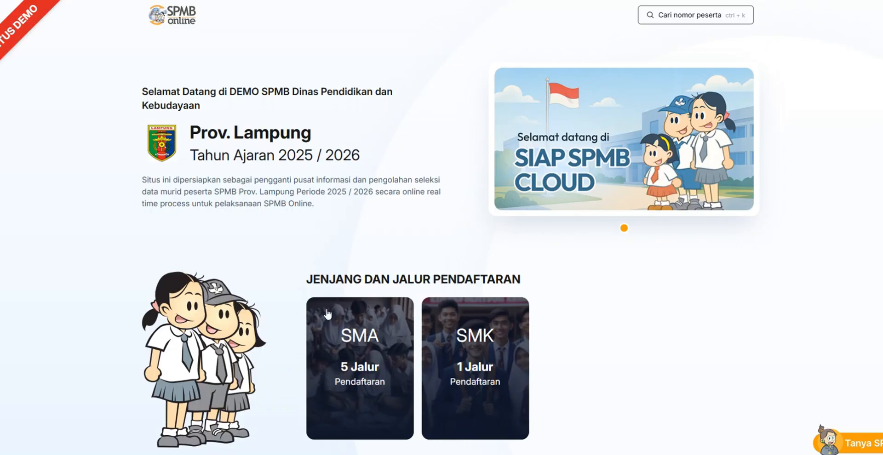
# Open the Domisili path for SMA and start a new student registration
pyautogui.moveTo(358, 353)
pyautogui.click(360, 407)
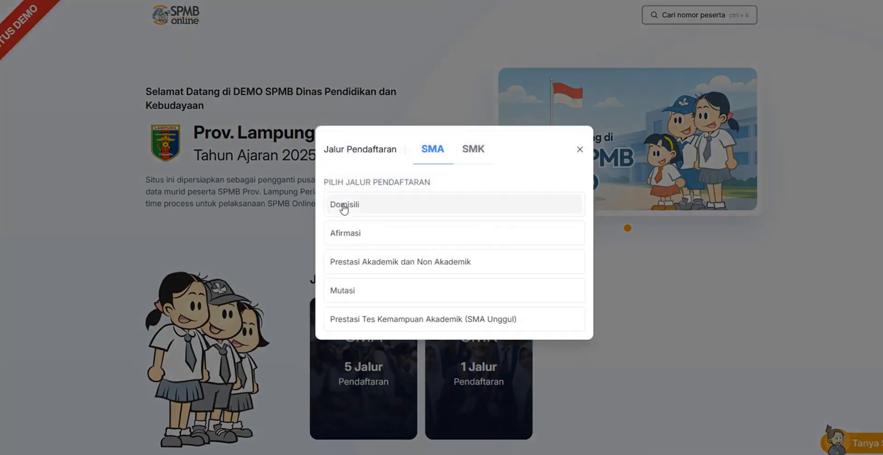
pyautogui.click(343, 208)
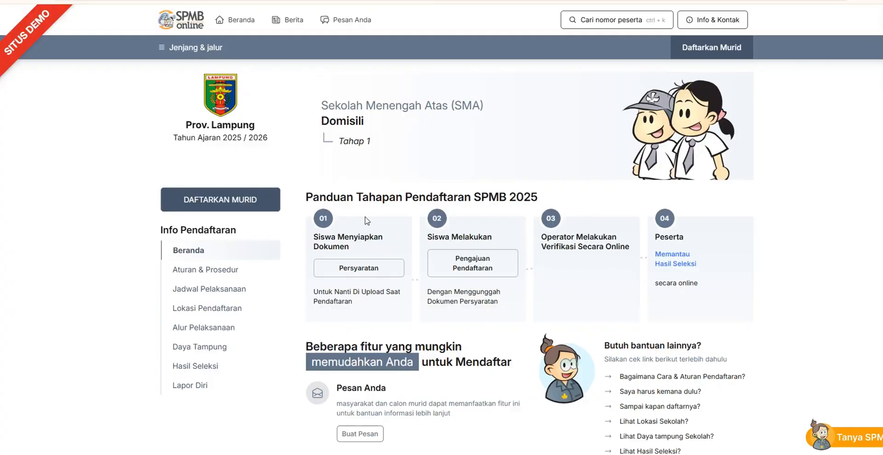
pyautogui.click(198, 203)
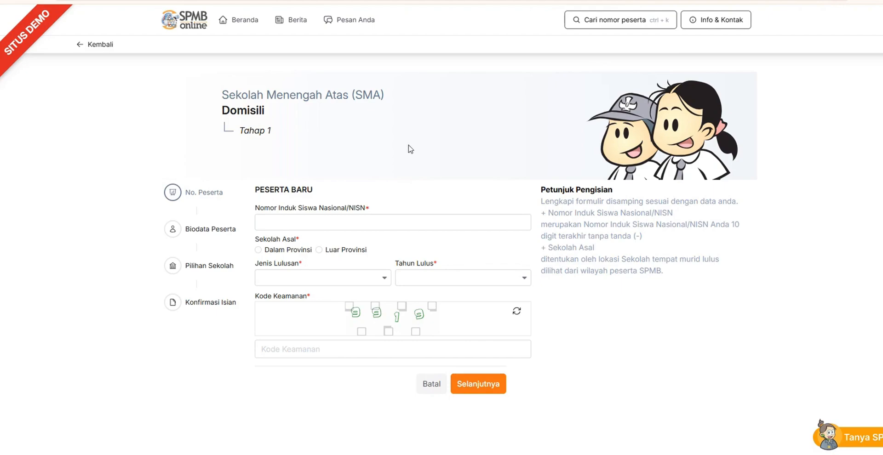
# Fill in the student's NISN, set Sekolah Asal to Dalam Provinsi, Jenis Lulusan to Reguler and Tahun Lulus to 2025
pyautogui.click(322, 223)
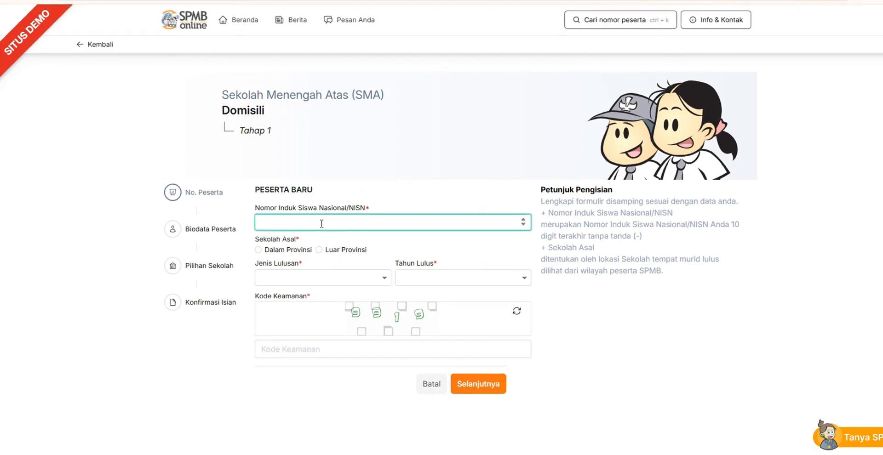
pyautogui.hotkey('ctrl', 'v')
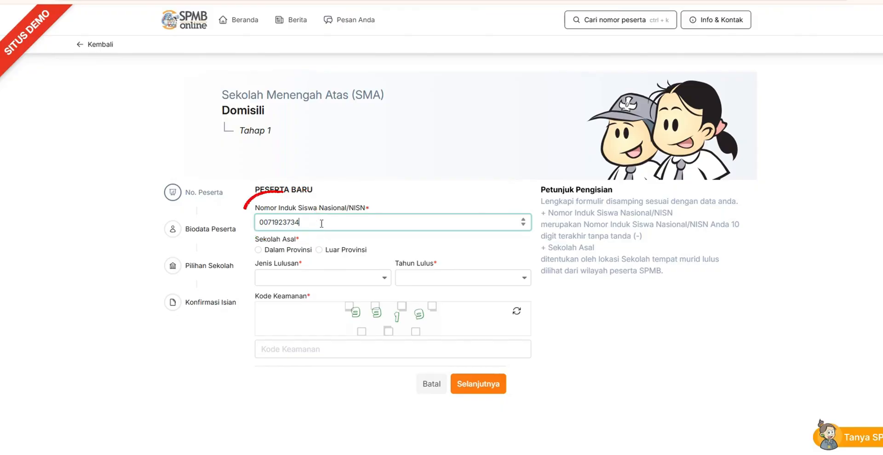
pyautogui.click(258, 250)
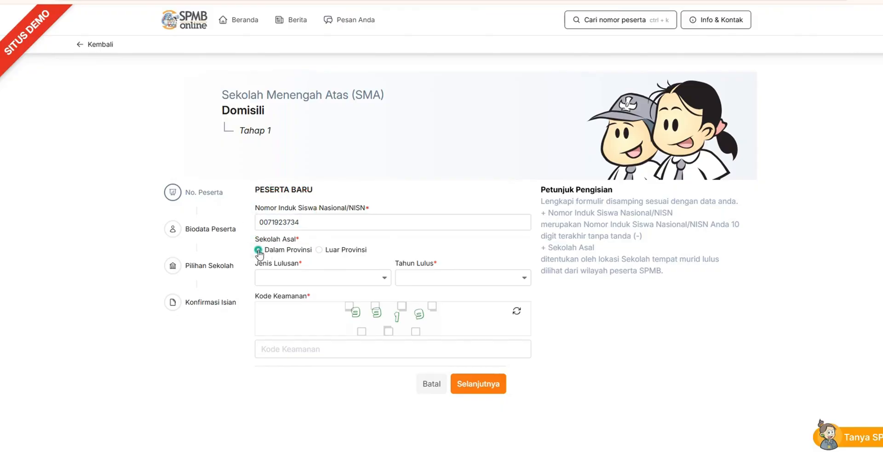
pyautogui.click(365, 280)
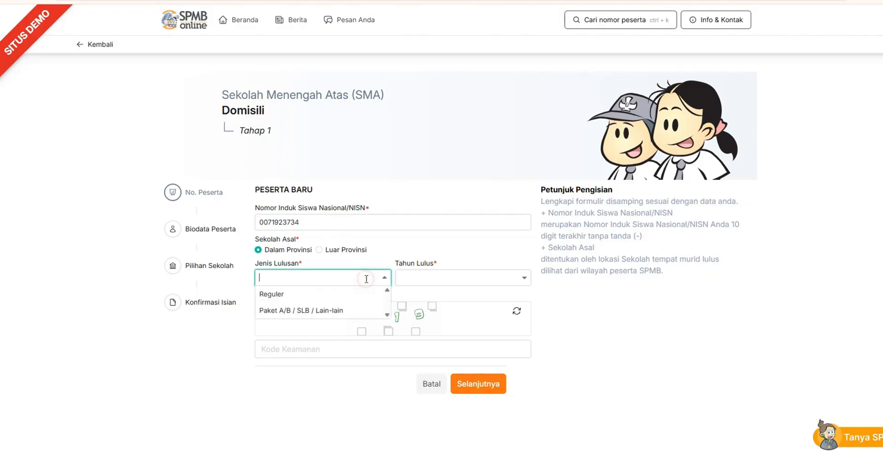
pyautogui.click(342, 295)
pyautogui.click(432, 279)
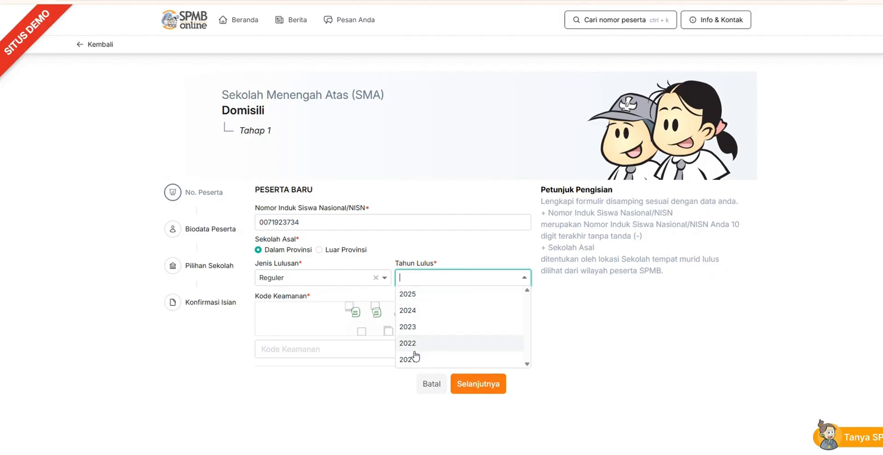
pyautogui.click(415, 298)
# Enter the security code shown in the image, continue to the biodata page and look over the student data
pyautogui.click(299, 349)
pyautogui.write('9919')
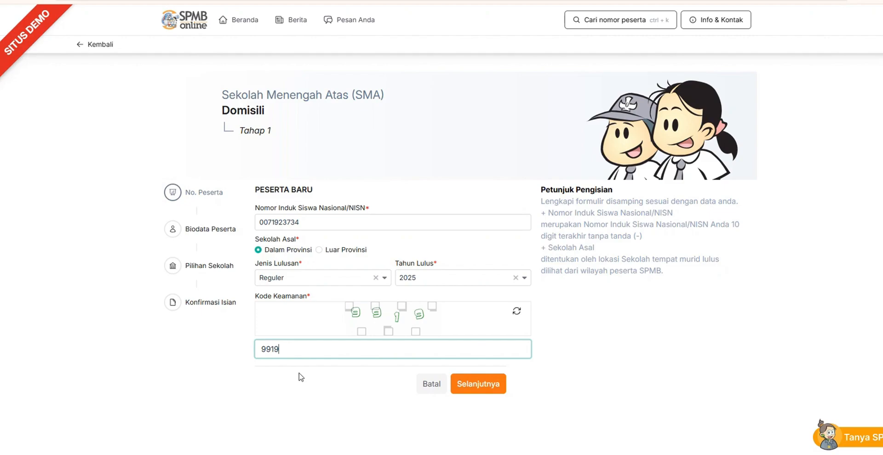
pyautogui.click(485, 385)
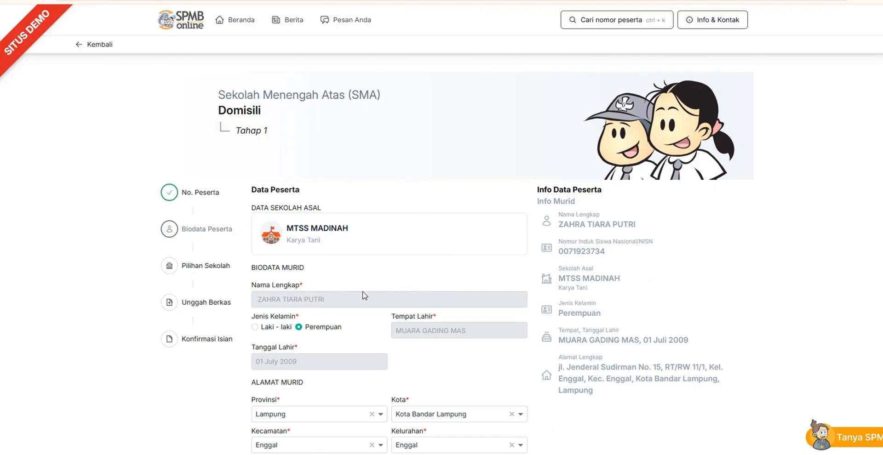
pyautogui.scroll(-2, 411, 262)
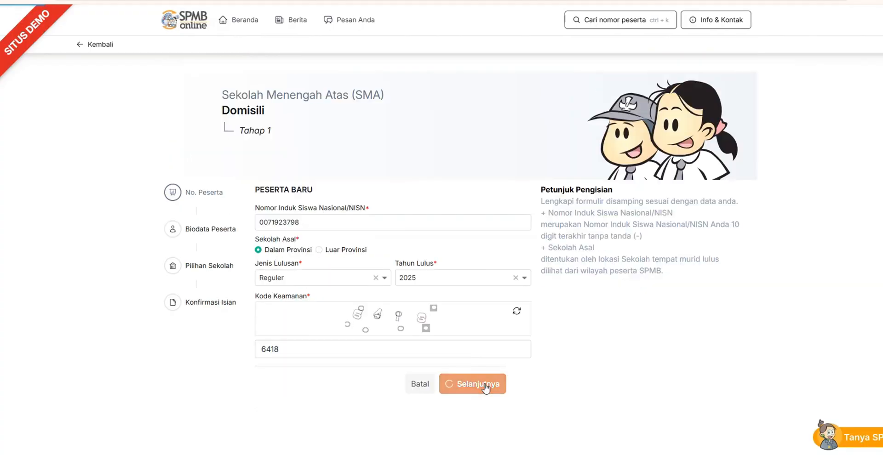
# Try to submit the other NISN's participant data as Reguler, and resubmit it with Jenis Lulusan set to Paket A/B / SLB / Lain-lain
pyautogui.click(483, 386)
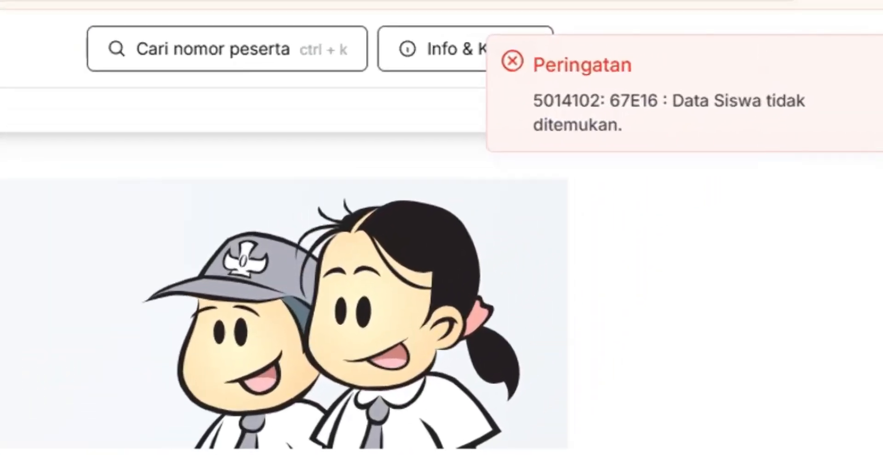
pyautogui.moveTo(671, 100); pyautogui.dragTo(724, 133)
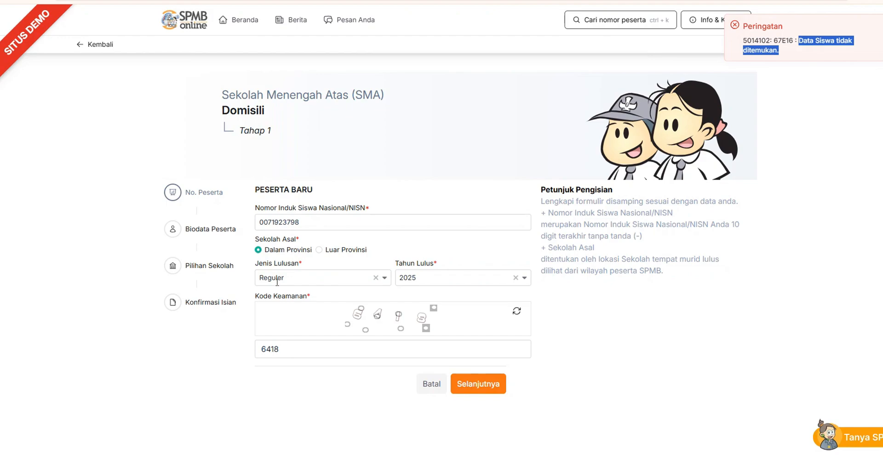
pyautogui.click(289, 278)
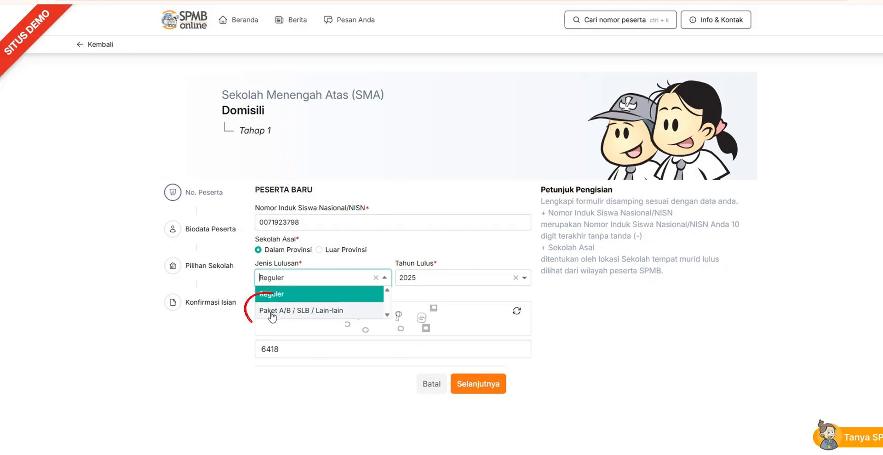
pyautogui.click(327, 313)
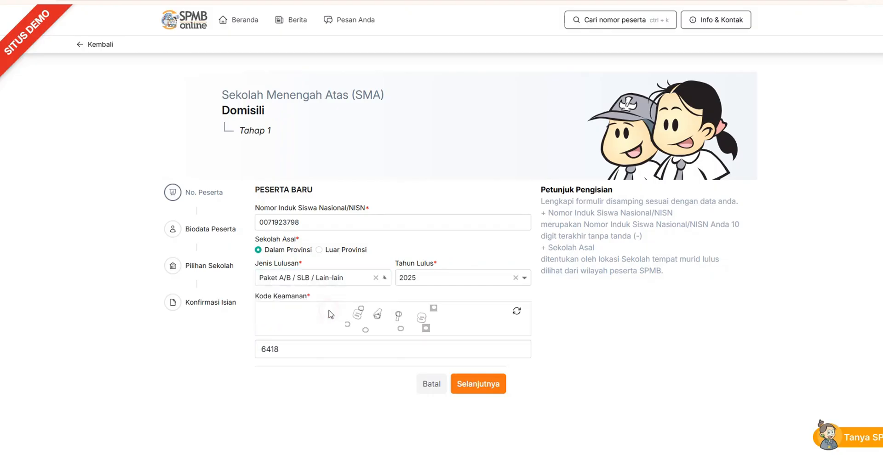
pyautogui.click(483, 383)
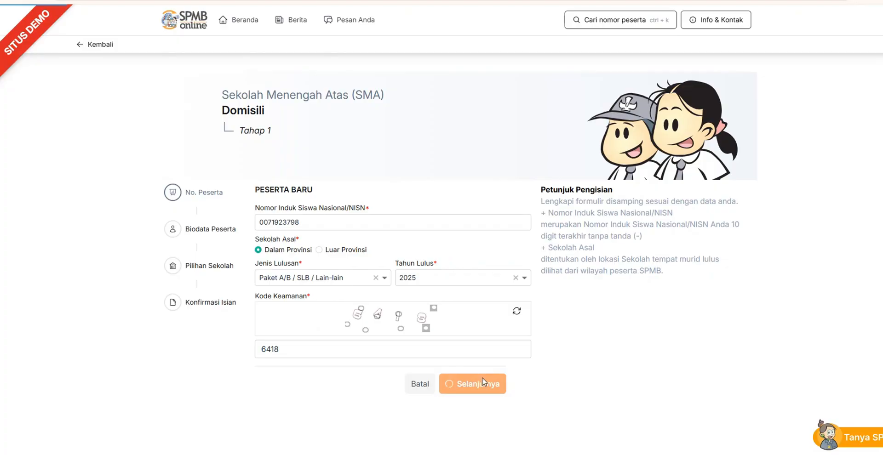
# Examine the empty biodata and address fields, from the full name to Alamat, that a student without found data must fill in
pyautogui.scroll(-3, 469, 154)
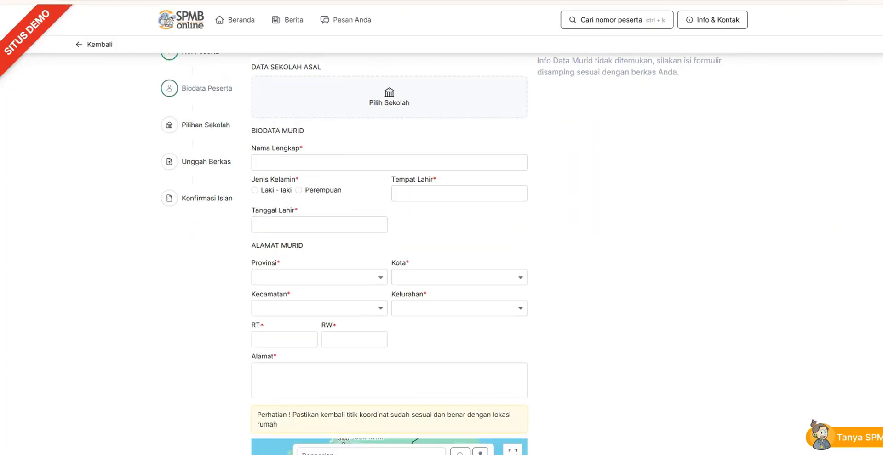
pyautogui.click(443, 159)
pyautogui.click(435, 187)
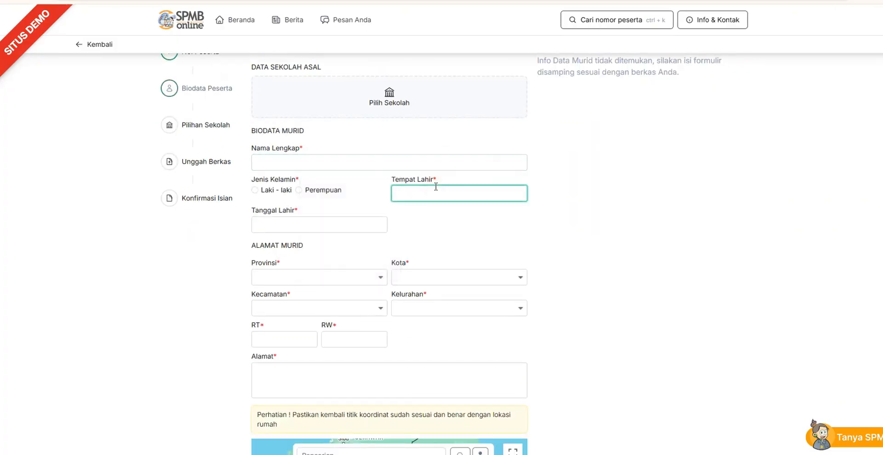
pyautogui.click(296, 224)
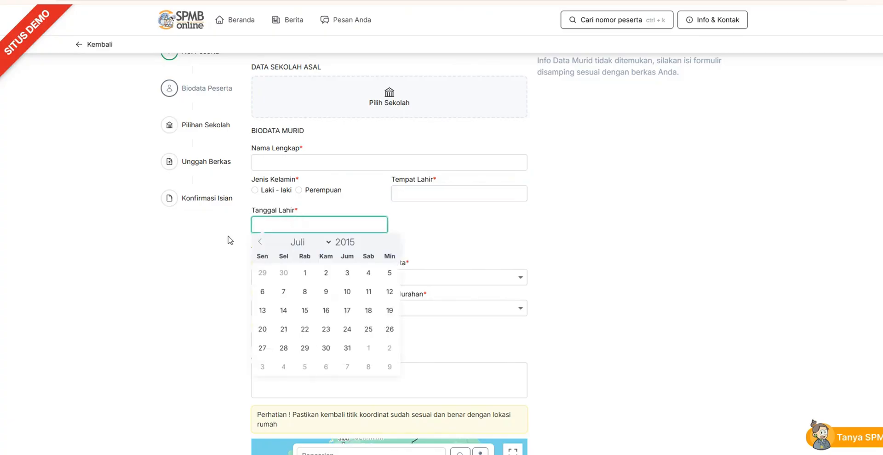
pyautogui.click(208, 239)
pyautogui.click(336, 275)
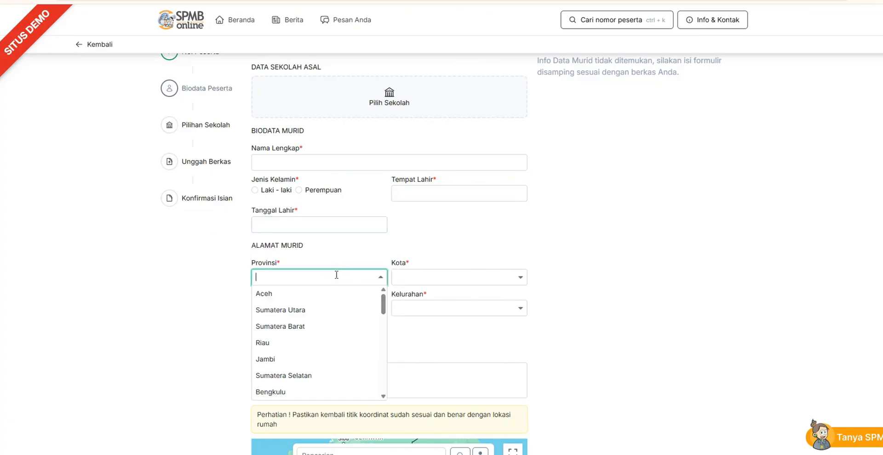
pyautogui.click(443, 277)
pyautogui.click(326, 306)
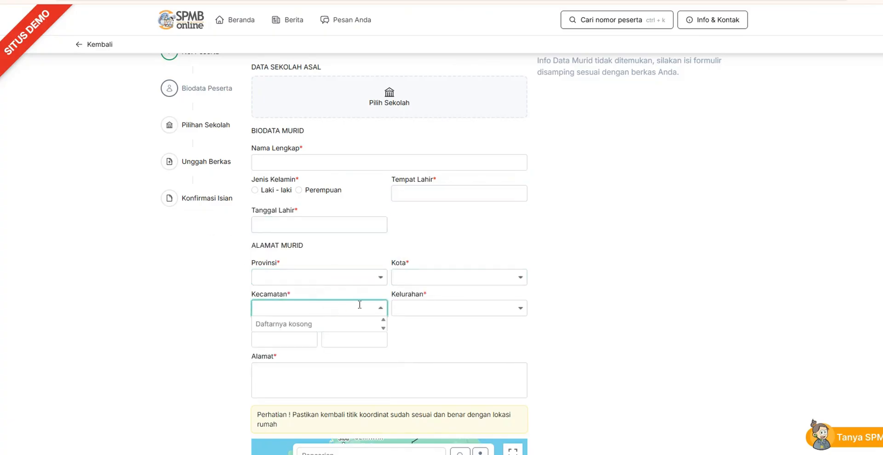
pyautogui.click(447, 303)
pyautogui.click(299, 338)
pyautogui.click(364, 340)
pyautogui.click(339, 378)
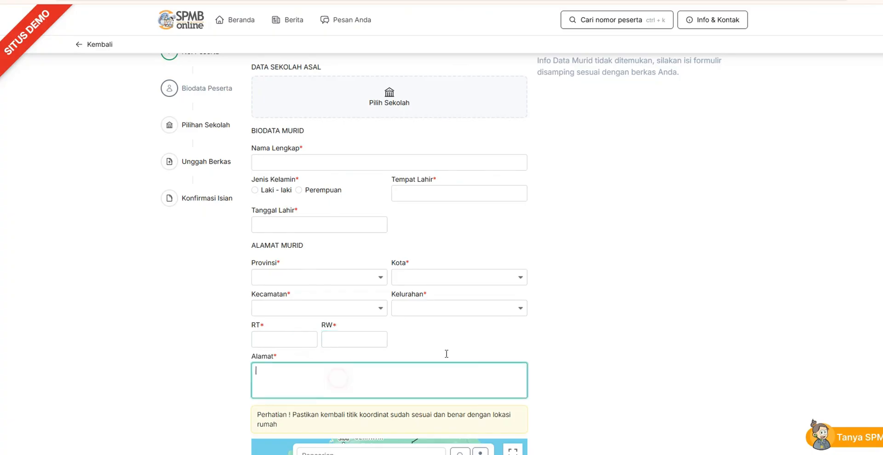
# Examine the home location map, the Nilai Tambahan fields and the Domisili options of the empty form
pyautogui.scroll(-5, 461, 232)
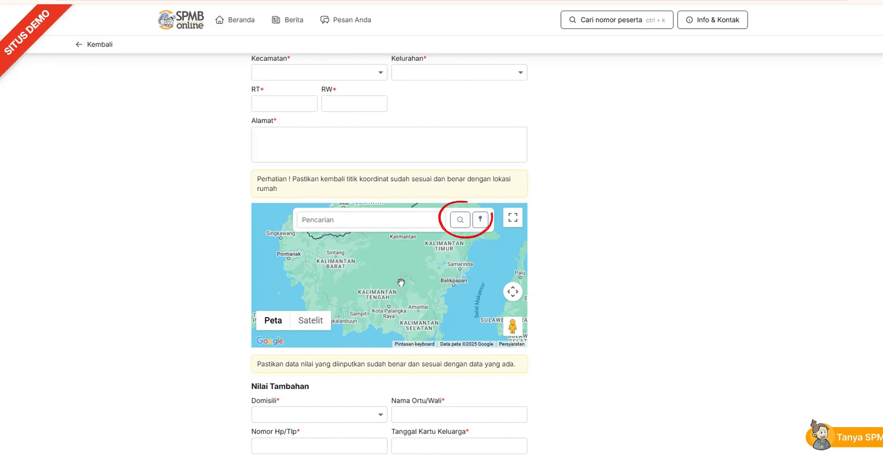
pyautogui.scroll(-3, 308, 265)
pyautogui.click(308, 266)
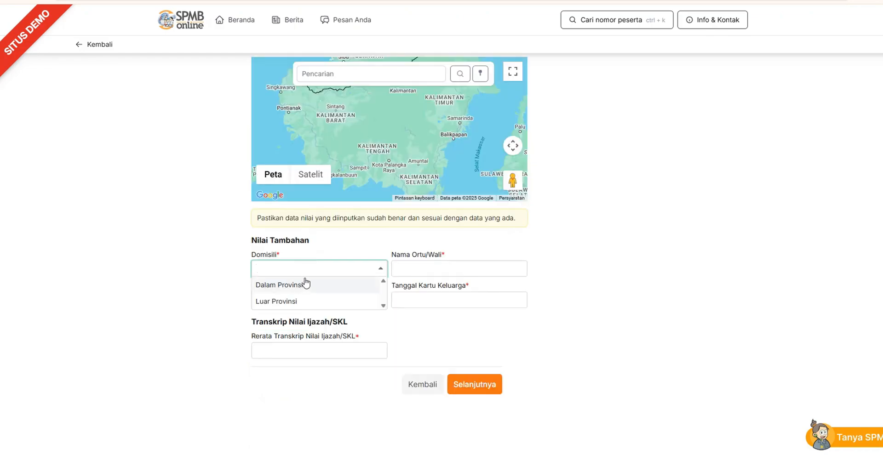
pyautogui.click(428, 266)
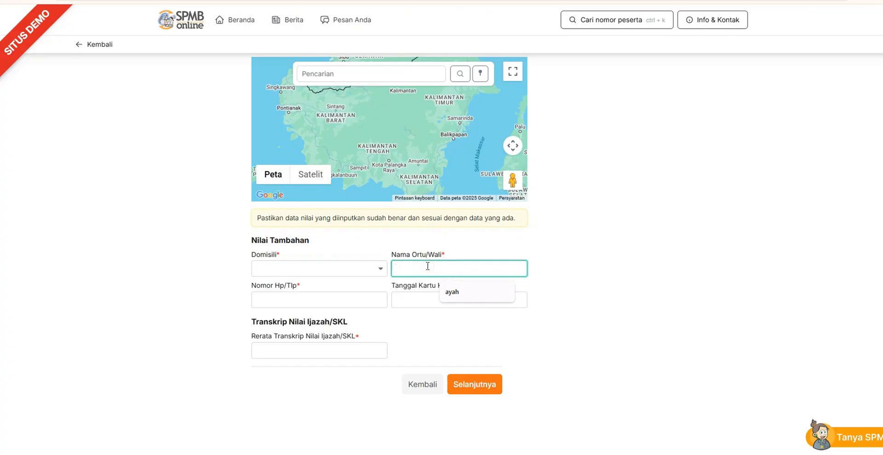
pyautogui.click(314, 305)
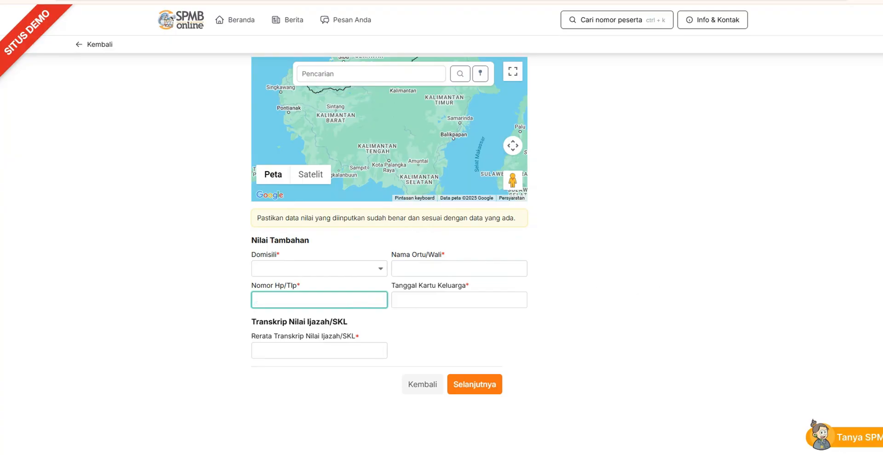
pyautogui.scroll(11, 441, 254)
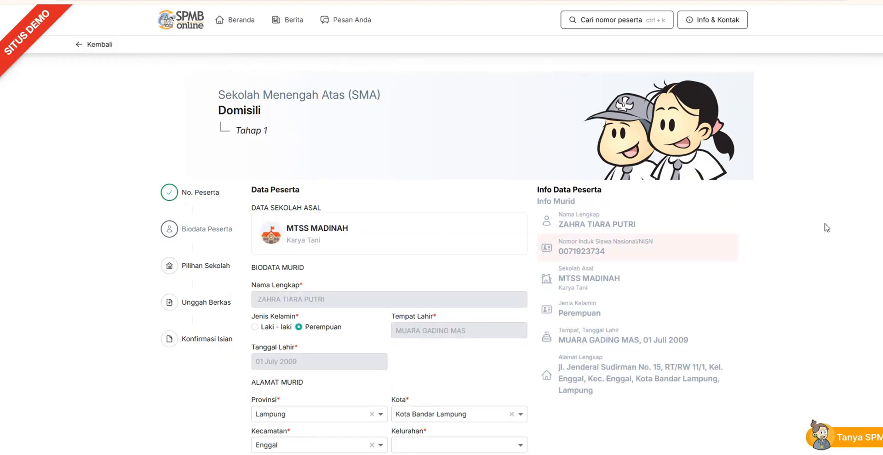
# Set the student's Kelurahan to Enggal and search for the home address on the map
pyautogui.scroll(-6, 469, 157)
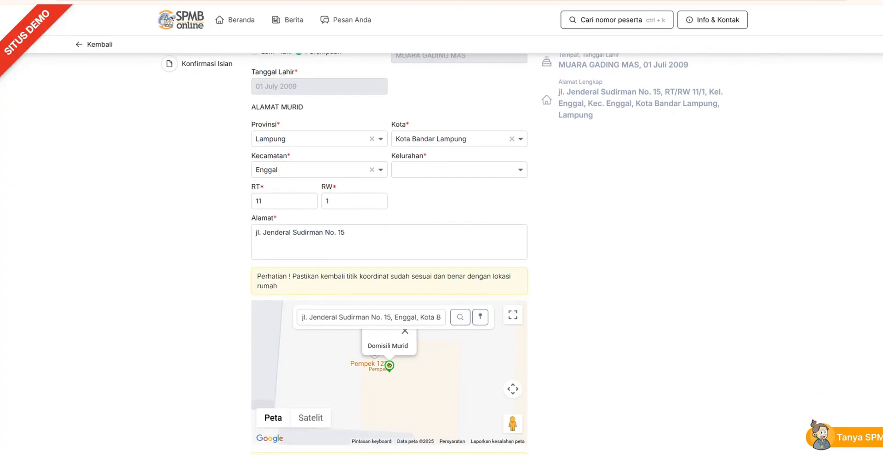
pyautogui.click(459, 168)
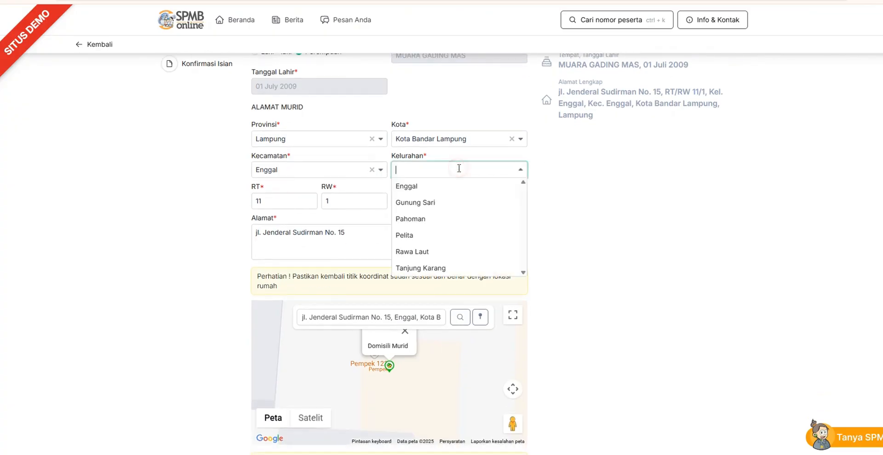
pyautogui.click(429, 188)
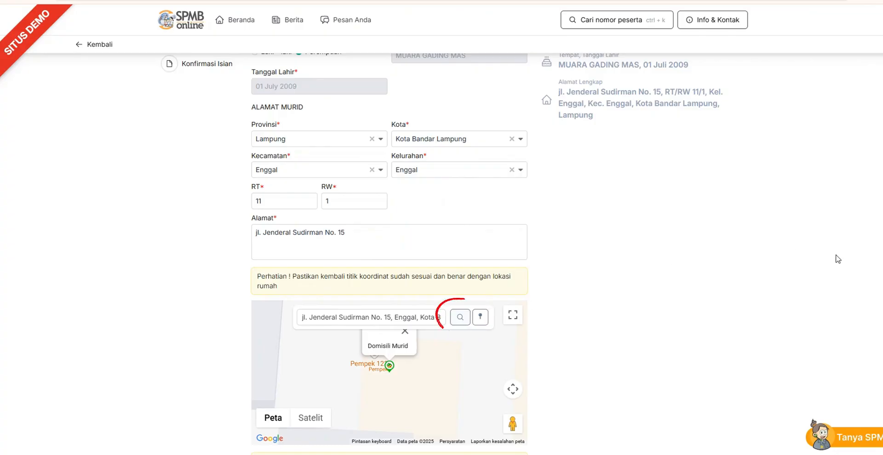
pyautogui.click(460, 317)
# Fill in the parent's name and phone number, and set Tanggal Kartu Keluarga to 01 June 2023
pyautogui.scroll(-3, 460, 318)
pyautogui.scroll(-1, 389, 254)
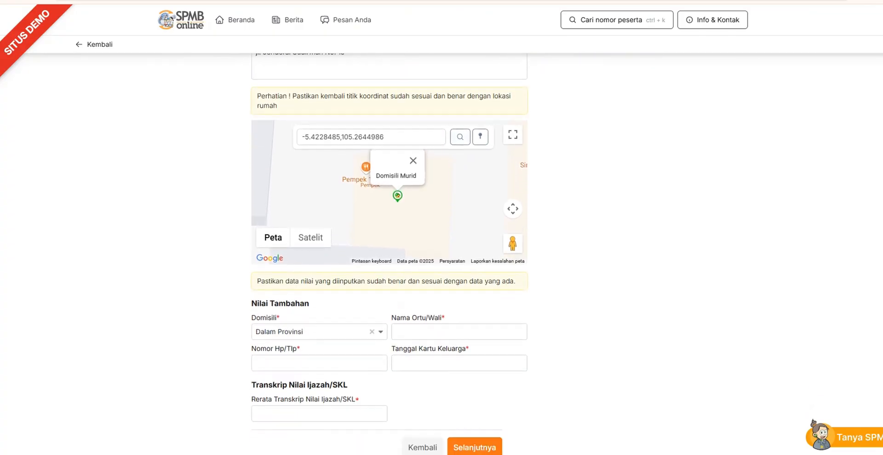
pyautogui.scroll(2, 389, 253)
pyautogui.scroll(-3, 637, 301)
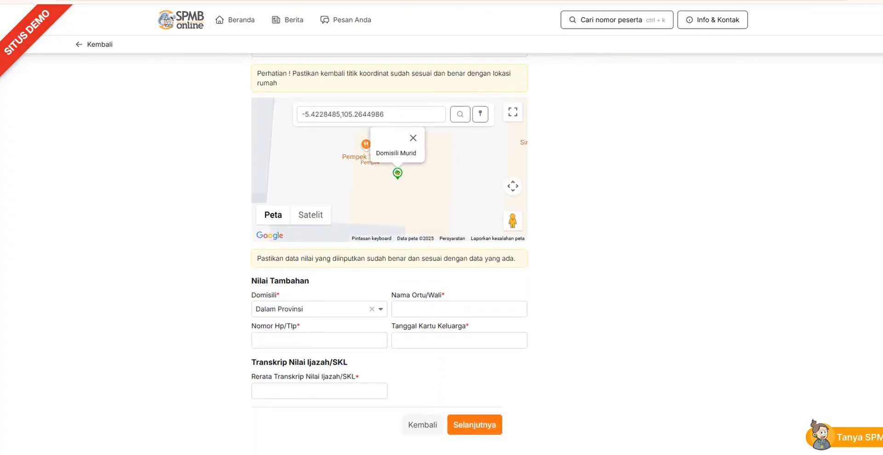
pyautogui.click(468, 302)
pyautogui.write('ayah')
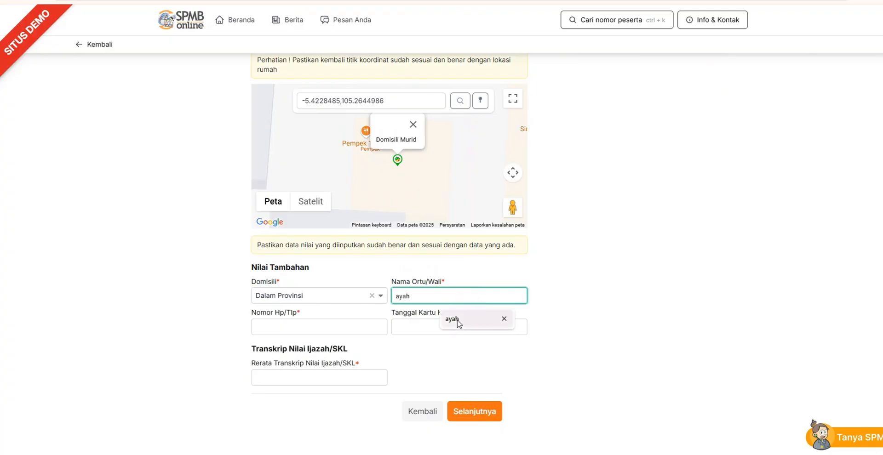
pyautogui.click(357, 331)
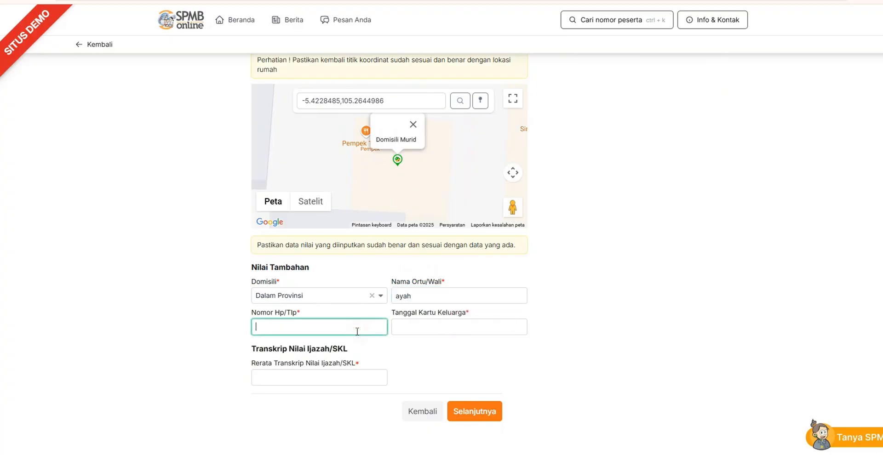
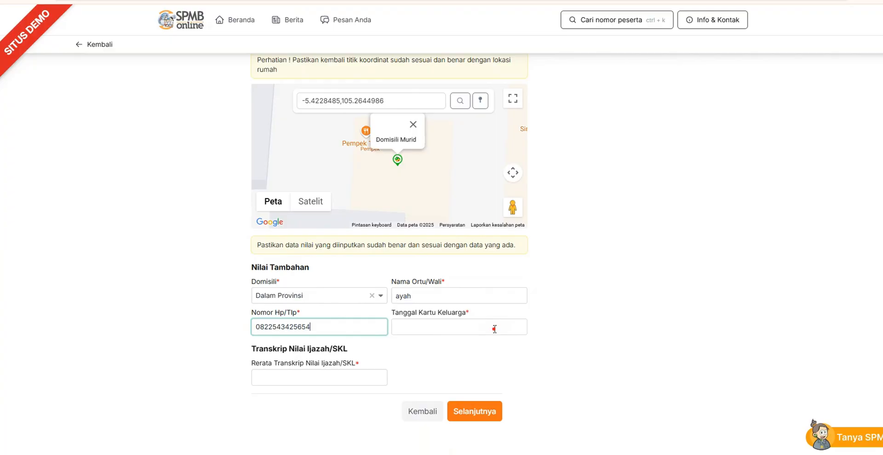
pyautogui.click(494, 329)
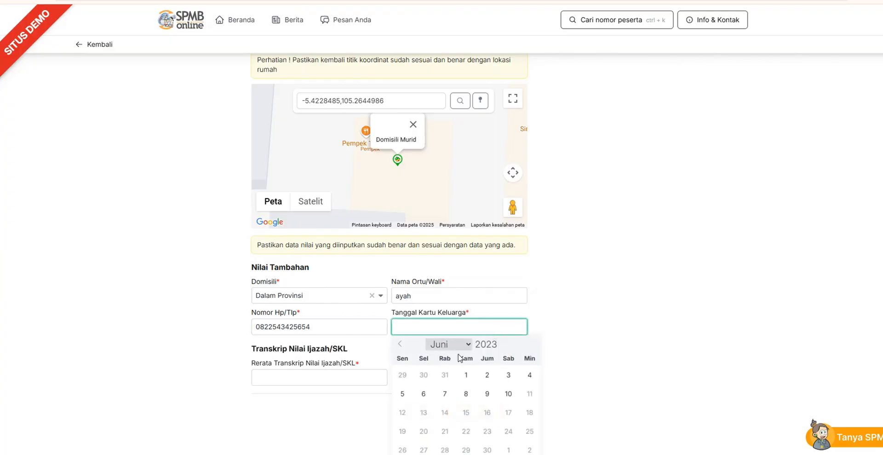
pyautogui.click(465, 375)
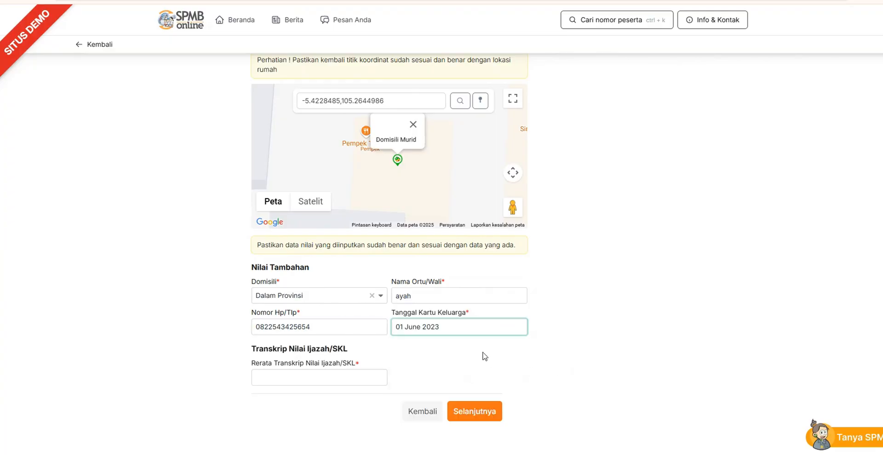
# Check which years and dates the Tanggal Kartu Keluarga calendar allows, and pick 1 June 2023 again
pyautogui.click(449, 323)
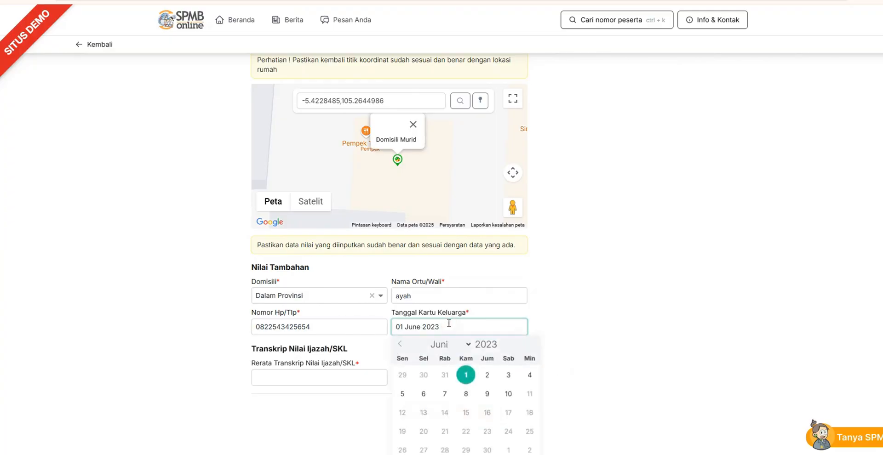
pyautogui.click(504, 342)
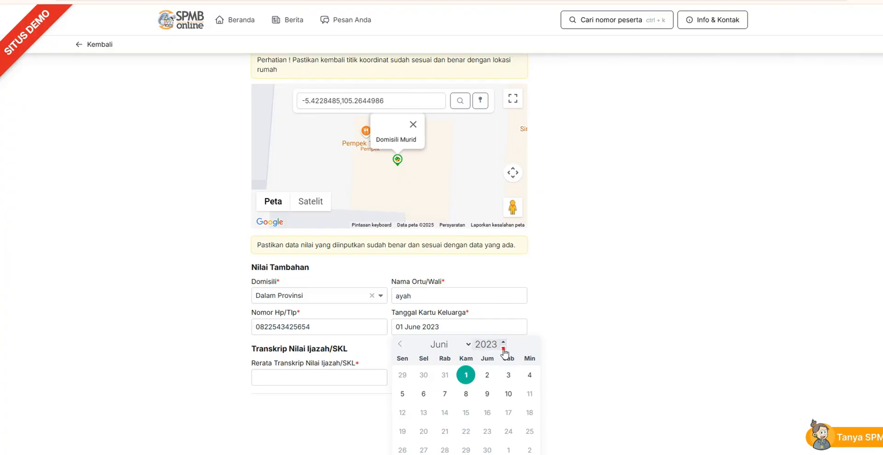
pyautogui.click(504, 347)
pyautogui.click(510, 348)
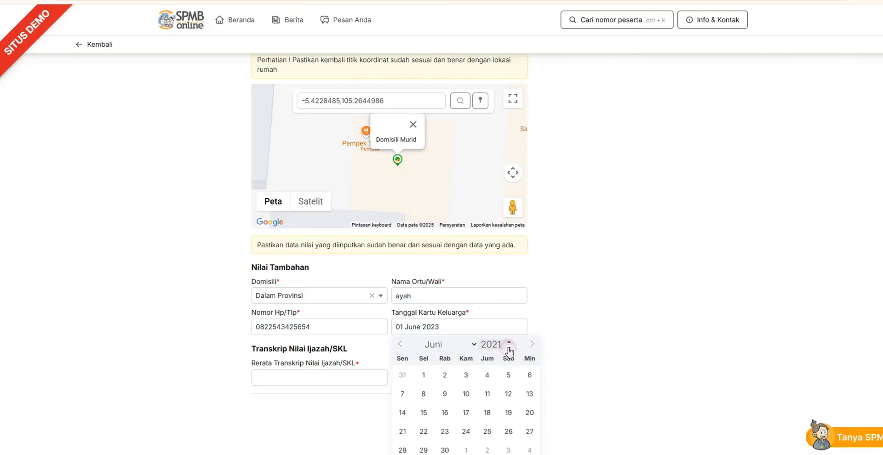
pyautogui.click(510, 343)
pyautogui.click(510, 343)
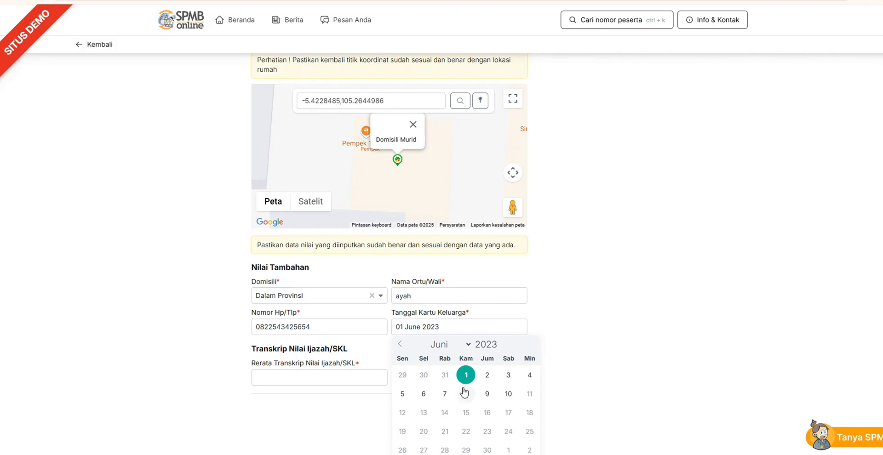
pyautogui.click(509, 348)
pyautogui.click(509, 343)
pyautogui.click(468, 376)
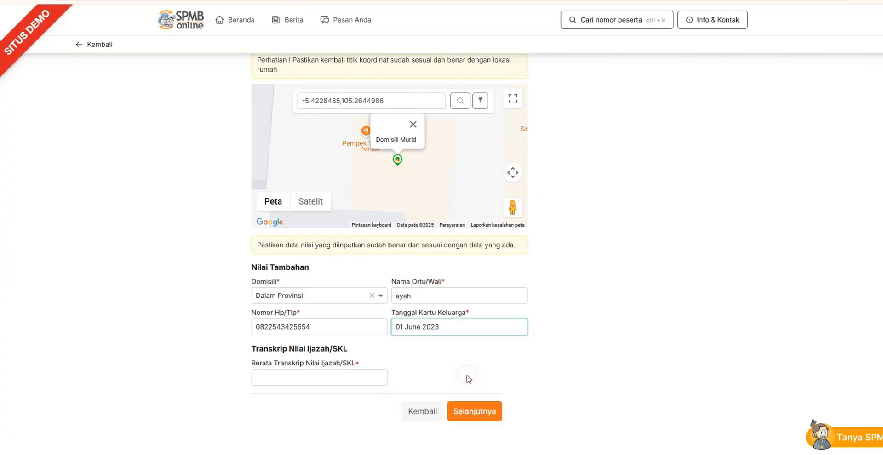
# Set Rerata Transkrip Nilai Ijazah/SKL to 98 and continue to the school selection
pyautogui.click(349, 378)
pyautogui.write('98')
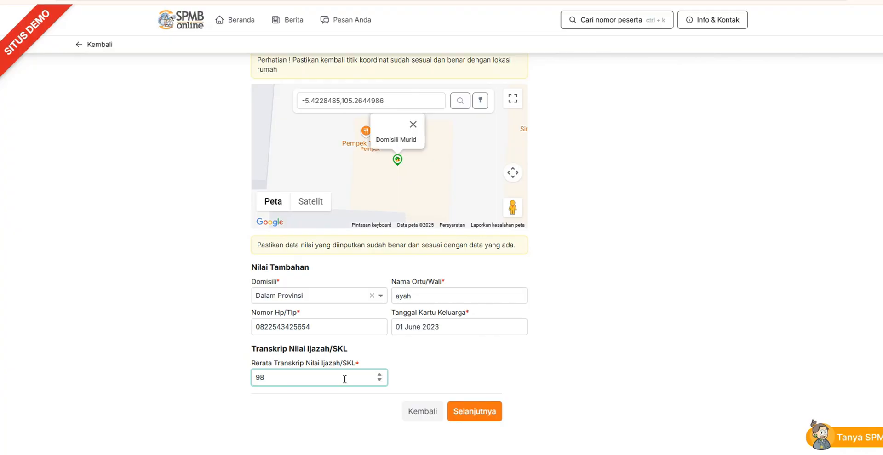
pyautogui.click(481, 413)
pyautogui.click(480, 414)
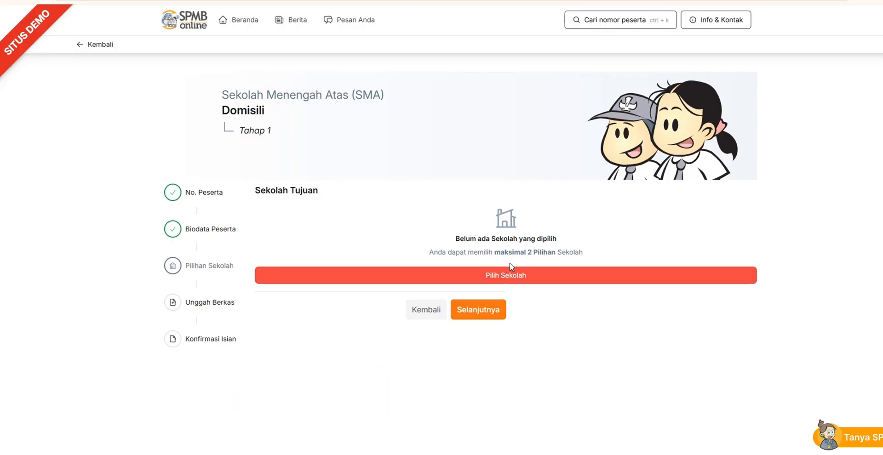
# Choose SMAN 2 Bandar Lampung as first and SMAN 1 Bandar Lampung as second school, and continue to the document uploads
pyautogui.click(513, 274)
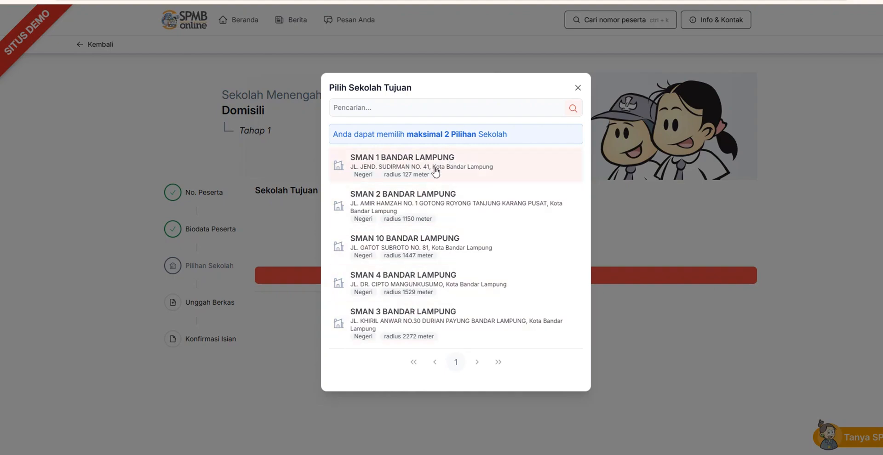
pyautogui.press('Escape')
pyautogui.click(509, 277)
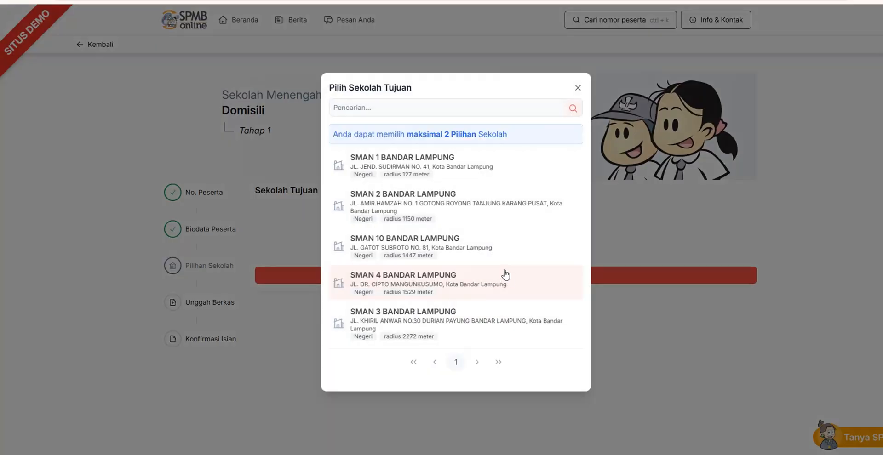
pyautogui.click(443, 214)
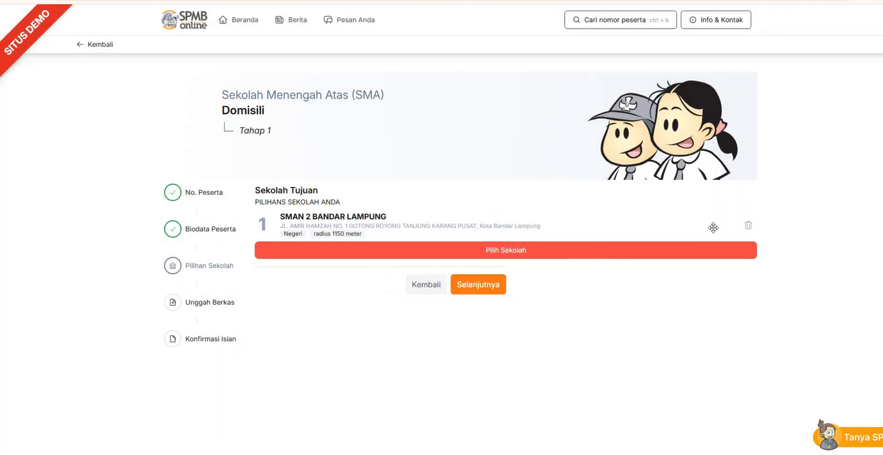
pyautogui.click(644, 258)
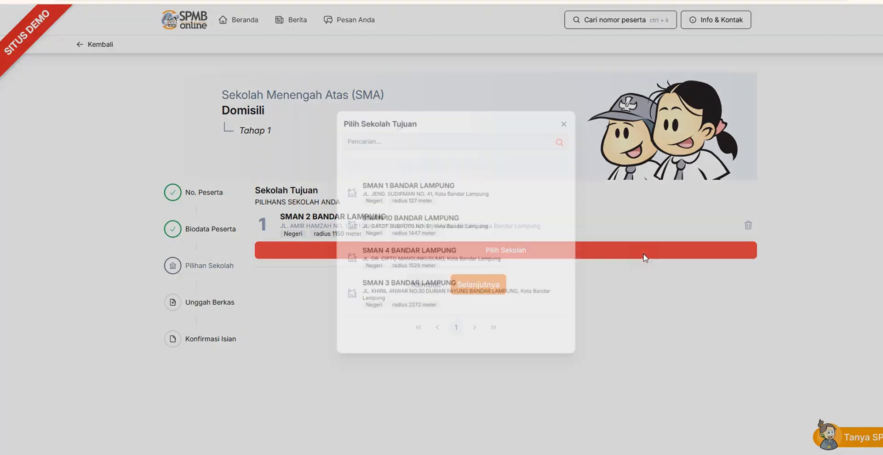
pyautogui.click(397, 187)
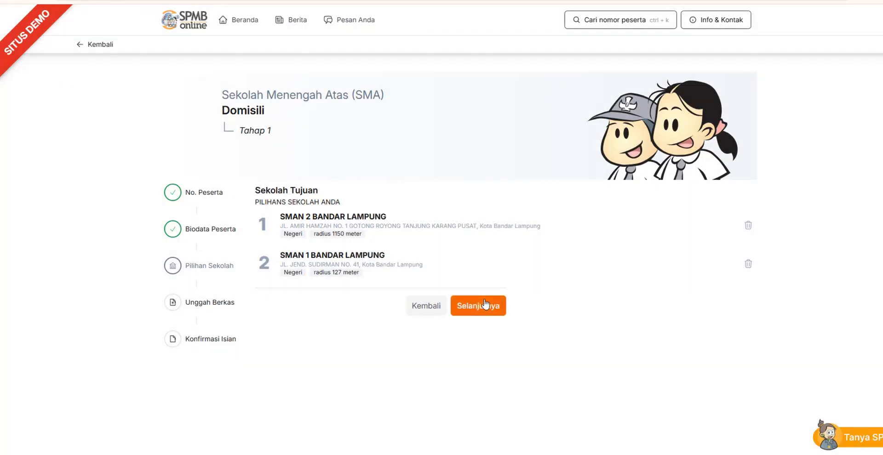
pyautogui.click(485, 308)
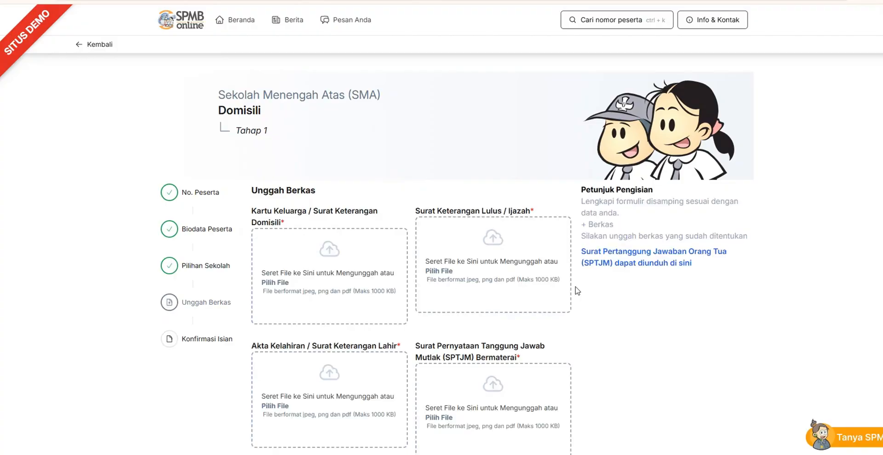
pyautogui.scroll(-3, 457, 253)
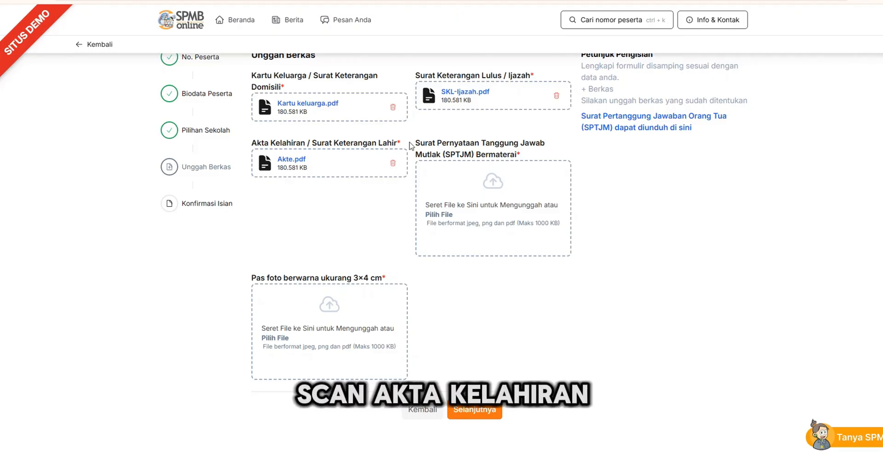
# Upload SPTJM.pdf as the Surat Pernyataan Tanggung Jawab Mutlak (SPTJM) Bermaterai and open the SPTJM form offered for download
pyautogui.click(442, 215)
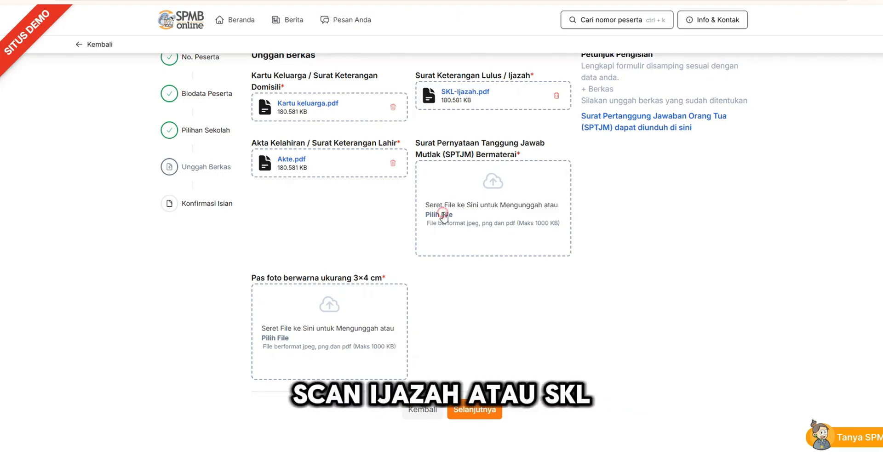
pyautogui.click(321, 126)
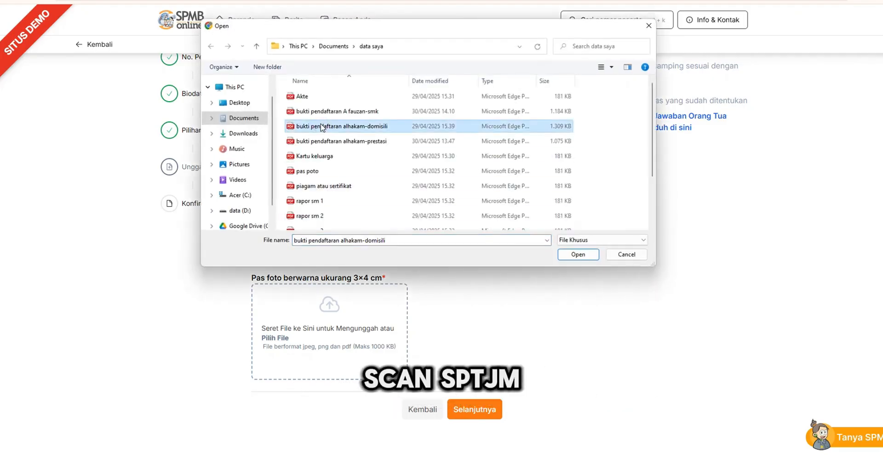
pyautogui.scroll(-2, 321, 126)
pyautogui.click(321, 205)
pyautogui.doubleClick(308, 223)
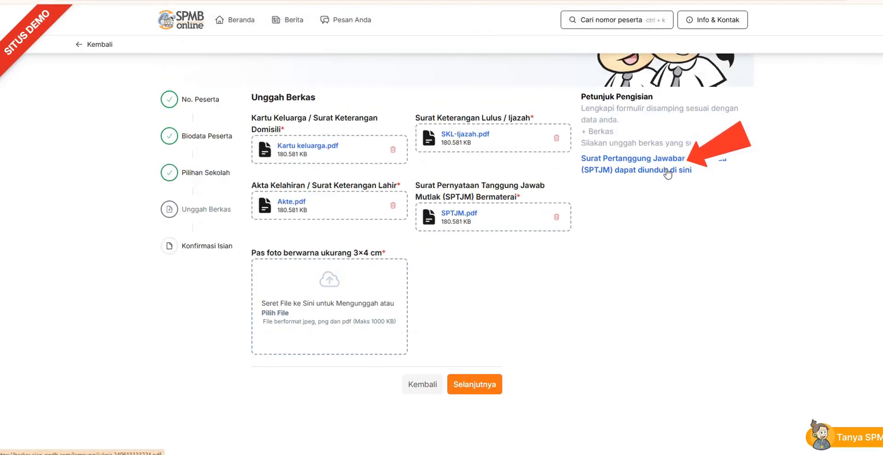
pyautogui.click(666, 171)
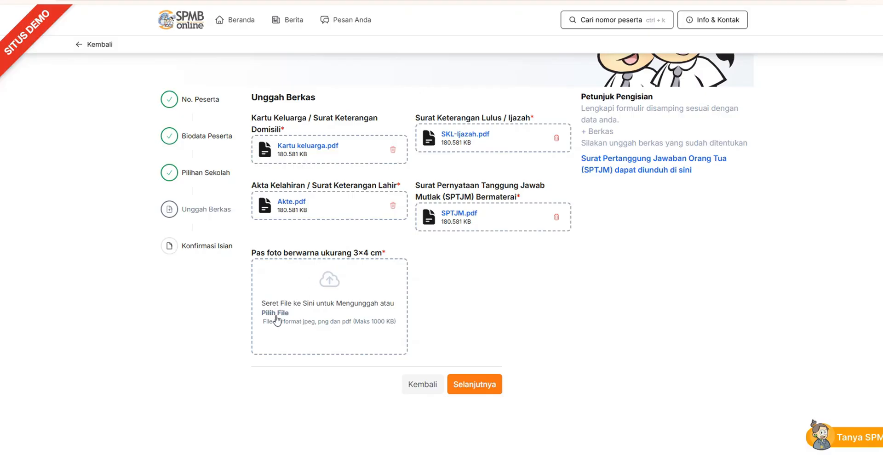
# Upload pas poto.pdf as the 3×4 cm colour photo and continue to the data confirmation
pyautogui.click(275, 314)
pyautogui.doubleClick(313, 169)
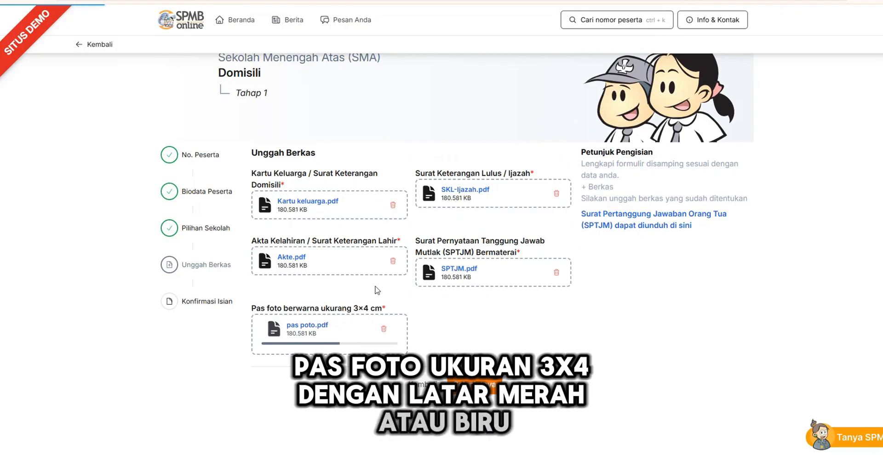
pyautogui.click(479, 385)
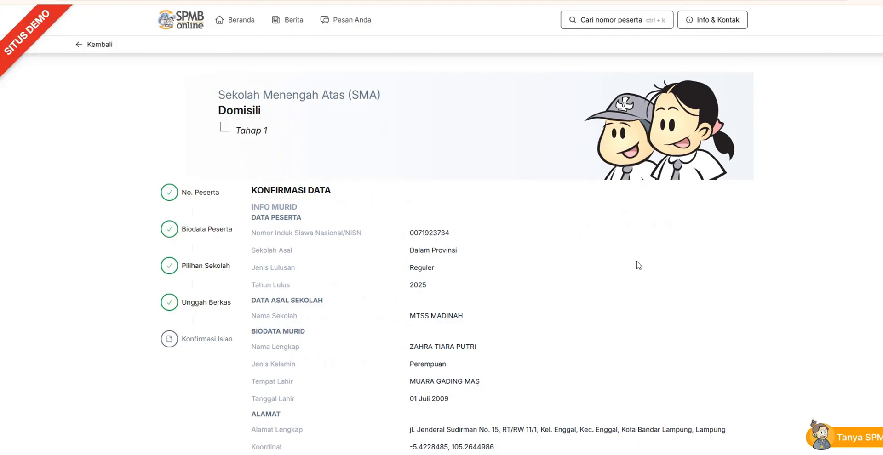
# Review the confirmation data, then agree to the declaration and save the registration
pyautogui.scroll(-6, 456, 254)
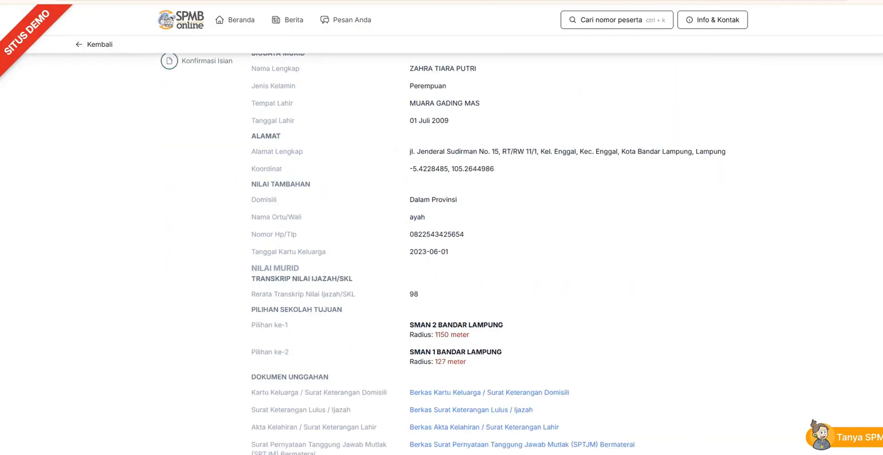
pyautogui.scroll(6, 456, 254)
pyautogui.scroll(-1, 456, 254)
pyautogui.scroll(-5, 456, 254)
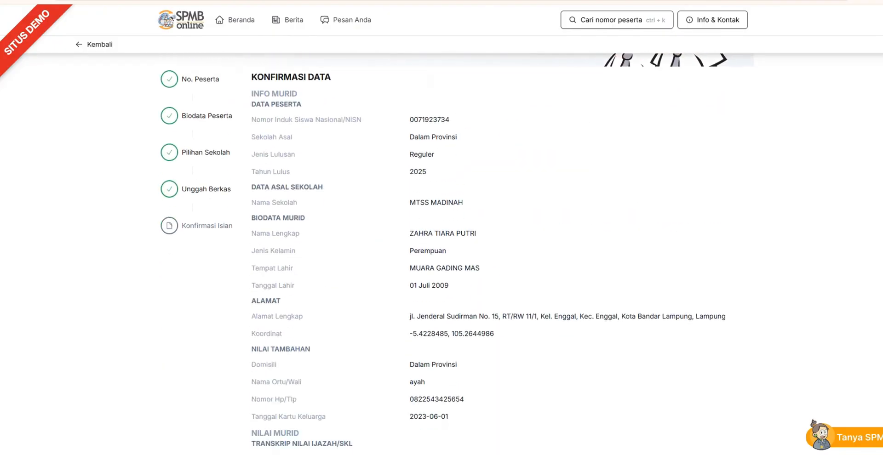
pyautogui.scroll(-5, 457, 254)
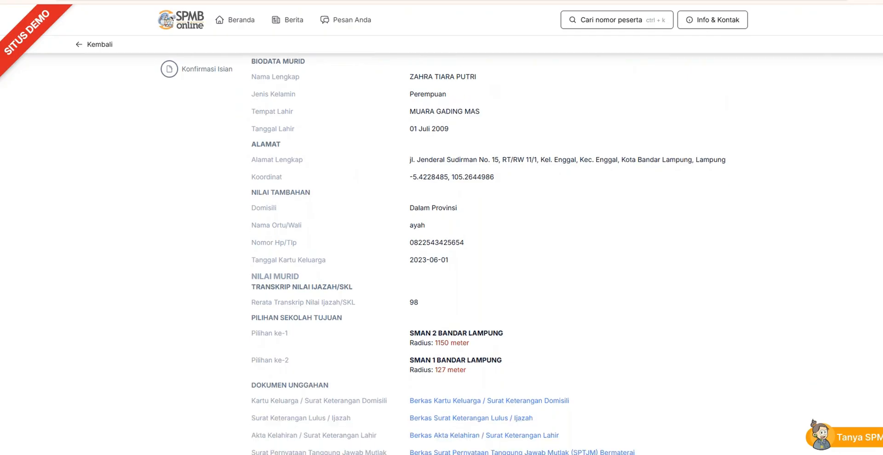
pyautogui.scroll(-1, 457, 254)
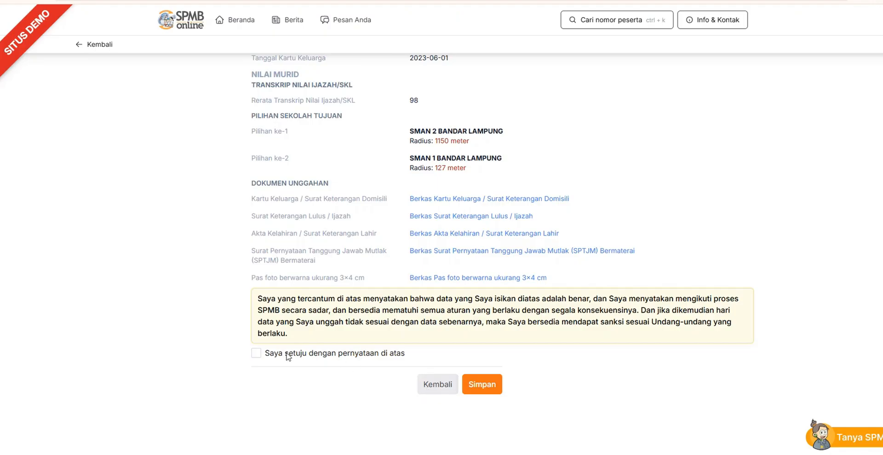
pyautogui.click(258, 353)
pyautogui.tripleClick(345, 310)
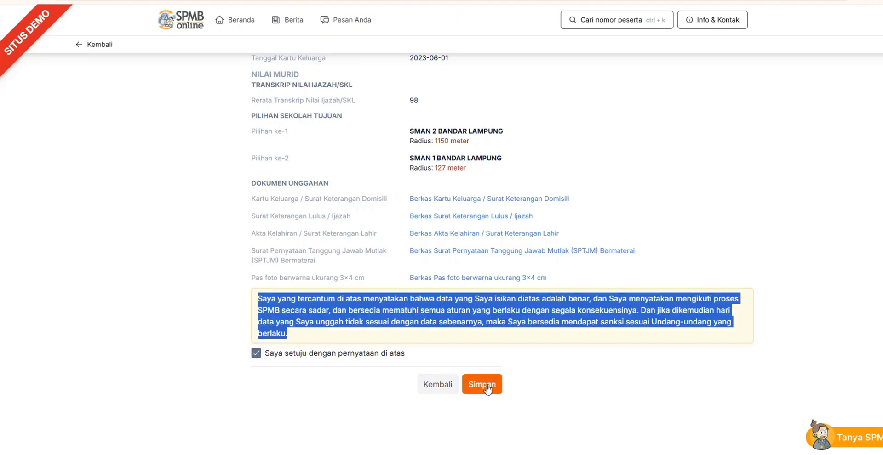
pyautogui.click(484, 385)
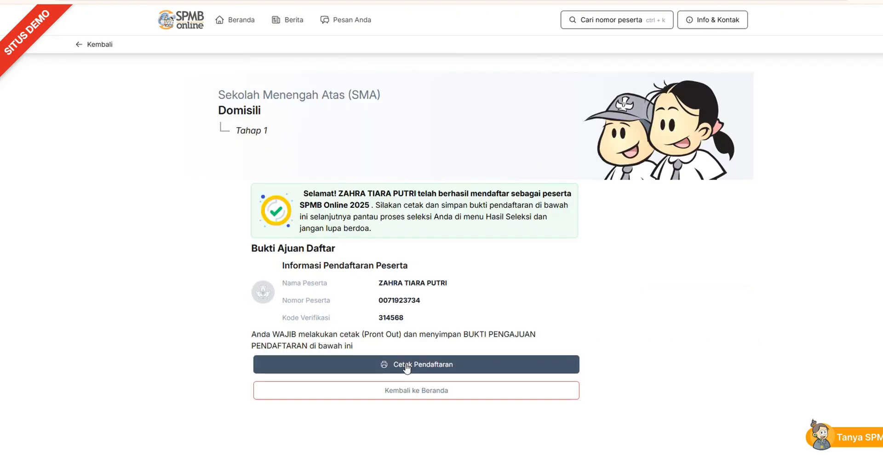
# Print the registration proof with Microsoft Print to PDF and leave the proof page
pyautogui.click(407, 366)
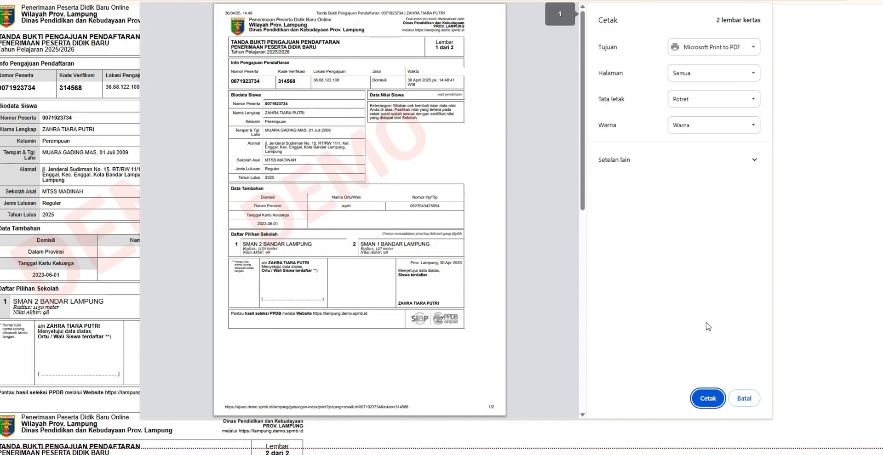
pyautogui.click(709, 400)
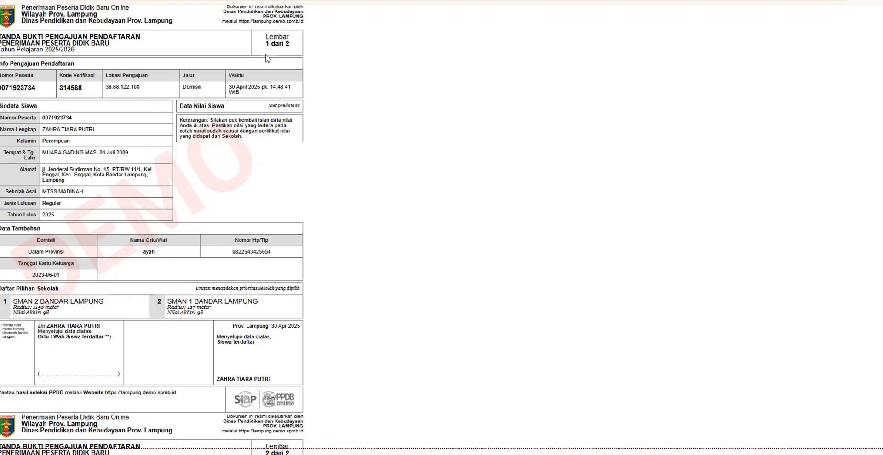
pyautogui.click(258, 0)
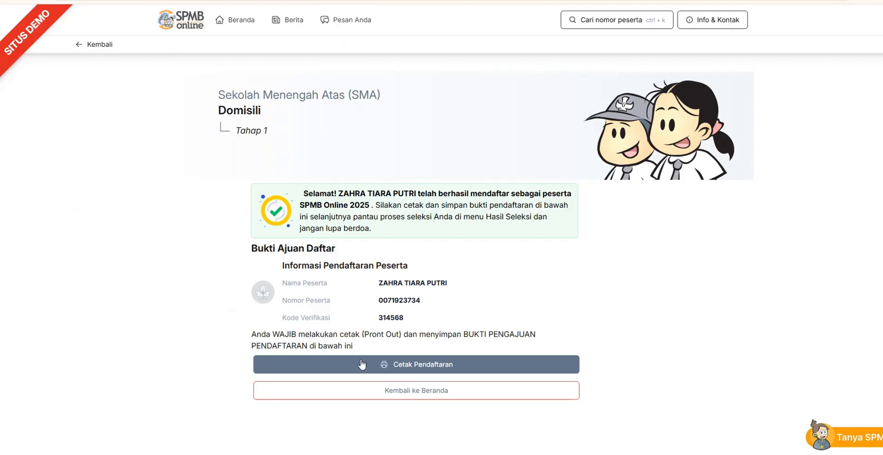
# Return to the home page and start registering a student through SMA Prestasi Akademik dan Non Akademik
pyautogui.click(401, 392)
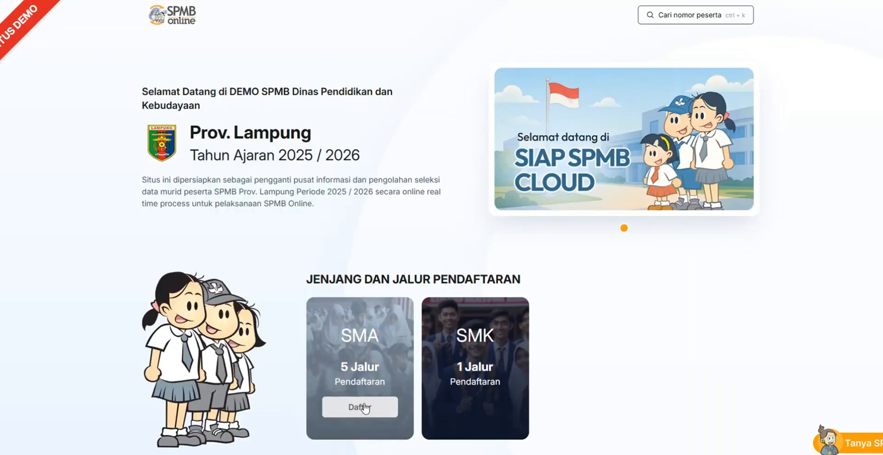
pyautogui.click(363, 408)
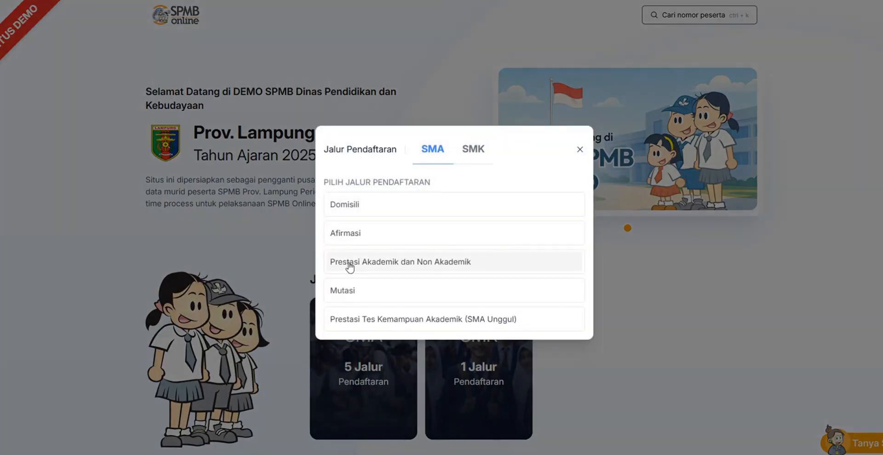
pyautogui.click(358, 266)
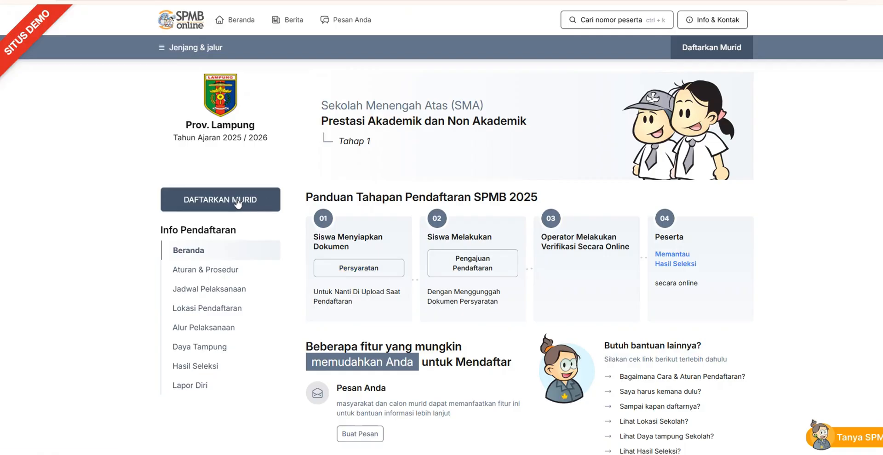
pyautogui.click(202, 203)
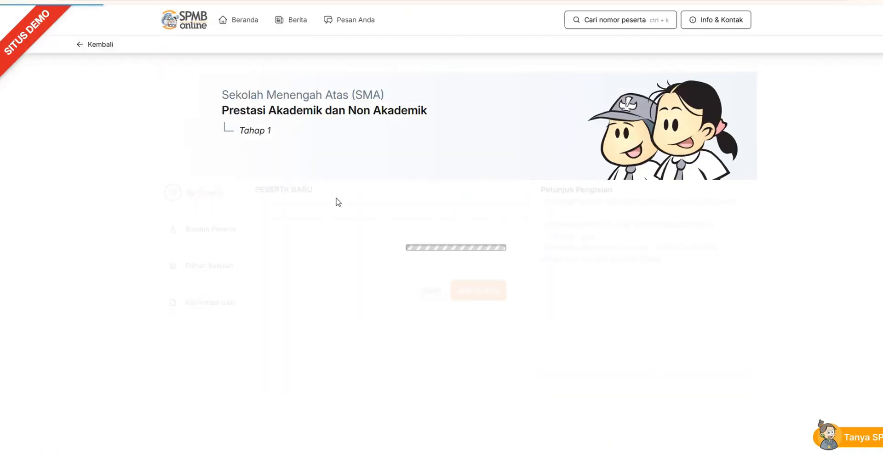
# Enter the student's NISN and set Sekolah Asal to Dalam Provinsi, Jenis Lulusan to Reguler and Tahun Lulus to 2025
pyautogui.click(324, 221)
pyautogui.hotkey('ctrl', 'v')
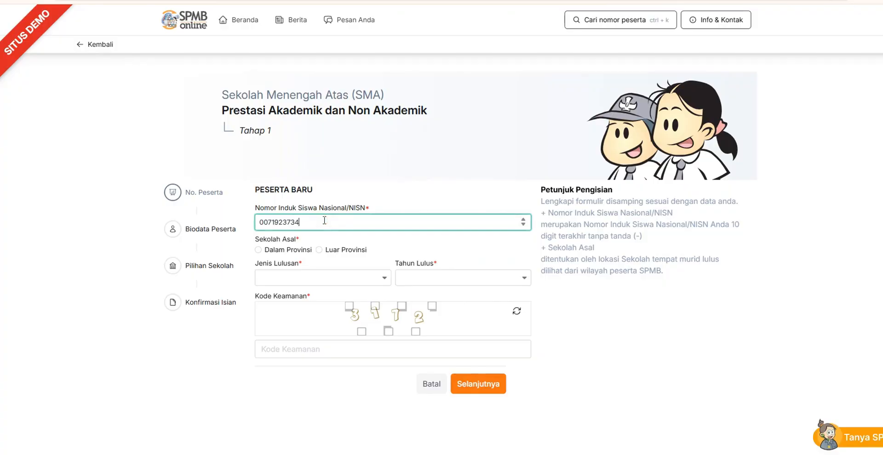
pyautogui.click(288, 250)
pyautogui.click(309, 277)
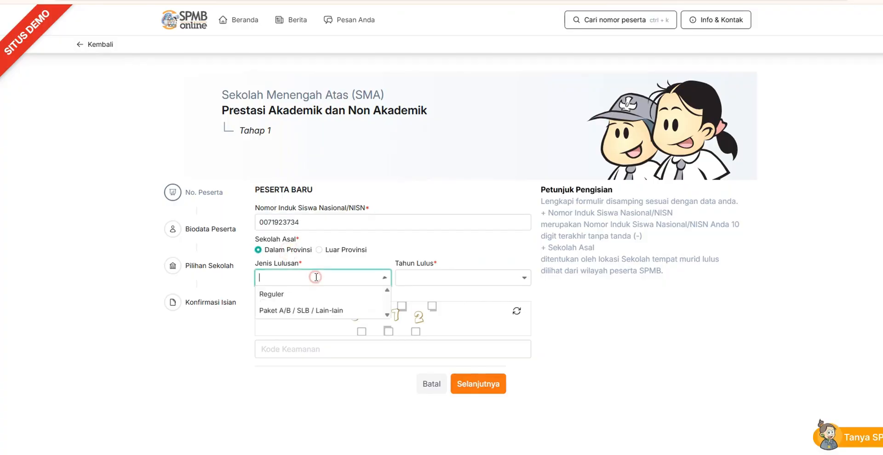
pyautogui.click(292, 297)
pyautogui.click(409, 279)
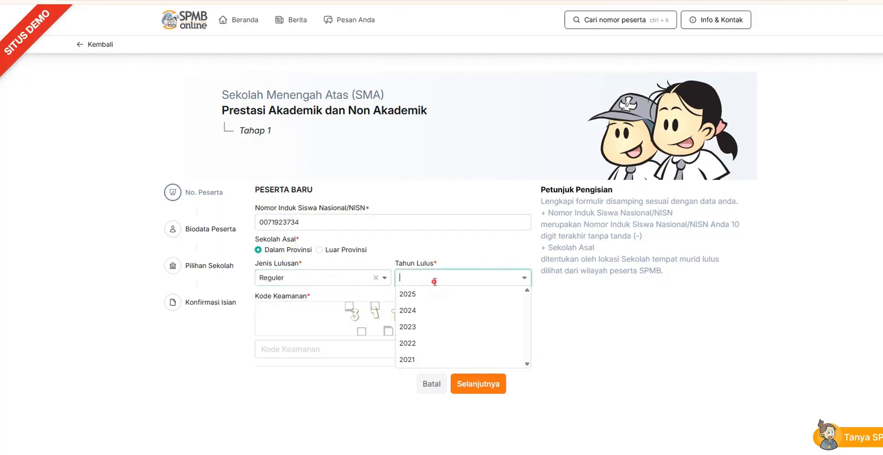
pyautogui.click(423, 301)
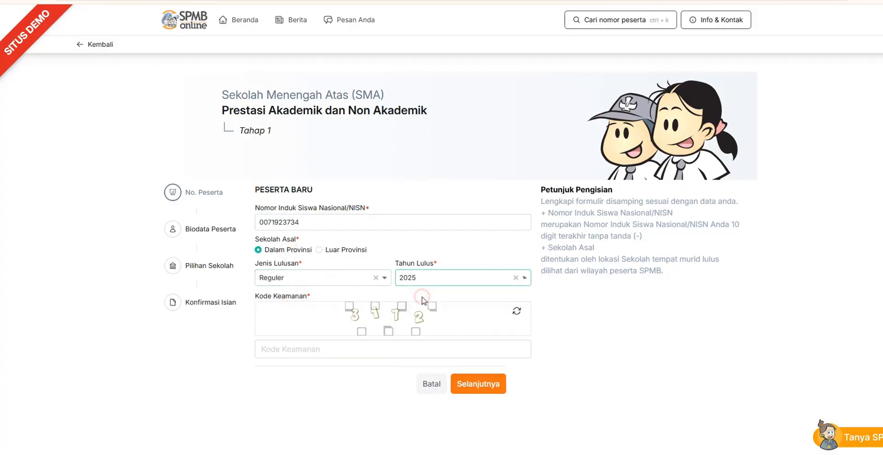
# Enter the Kode Keamanan shown in the image and continue to the student's biodata
pyautogui.click(354, 348)
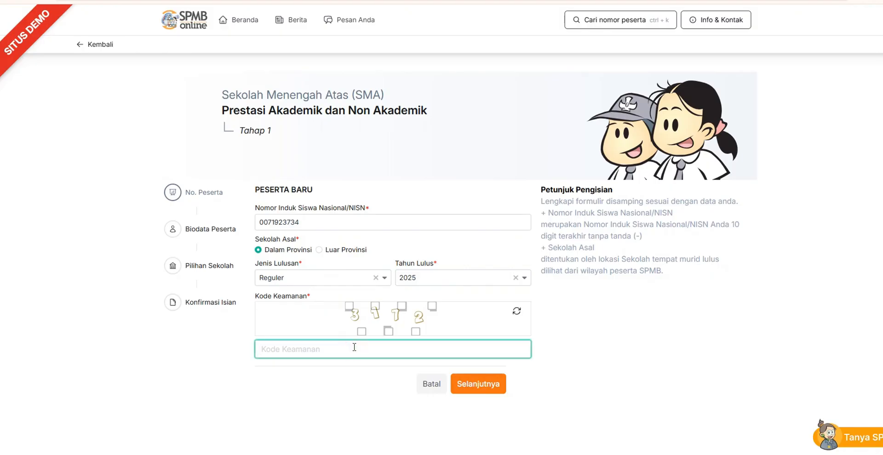
pyautogui.write('3172')
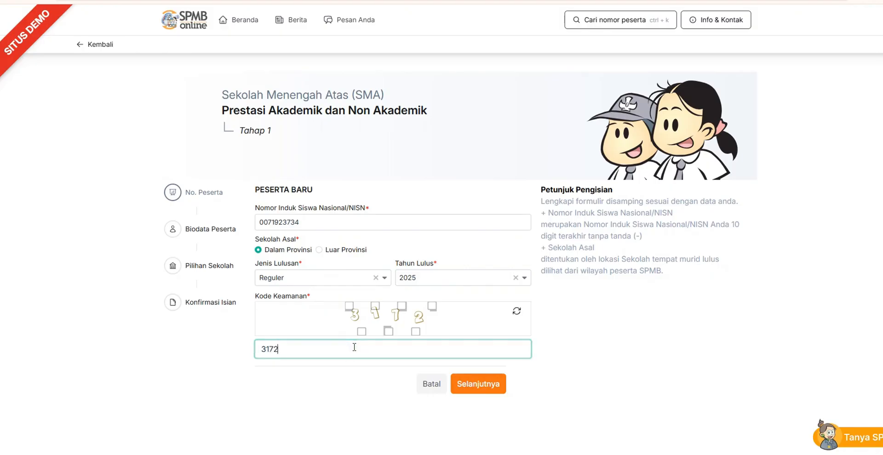
pyautogui.click(471, 383)
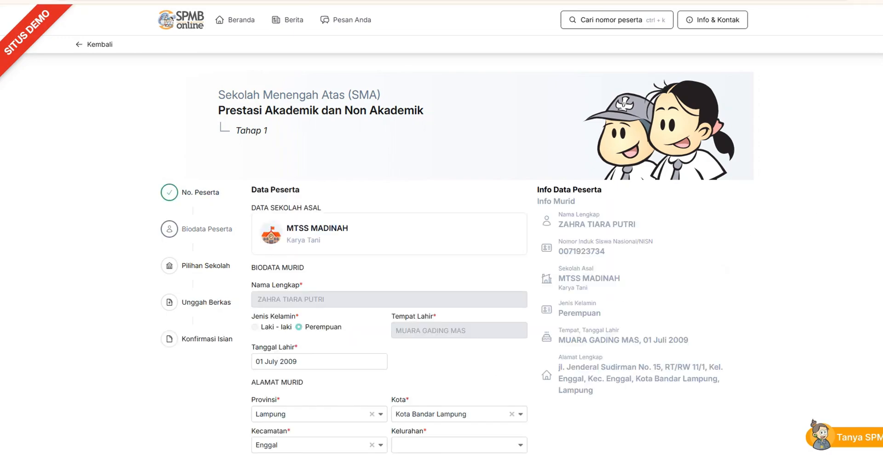
# Search the student's address on the map to locate the domicile point
pyautogui.scroll(-6, 441, 257)
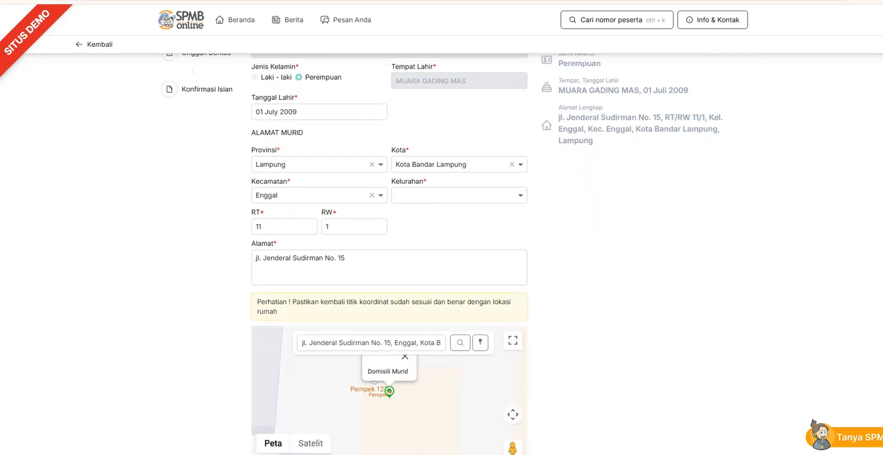
pyautogui.scroll(-1, 442, 257)
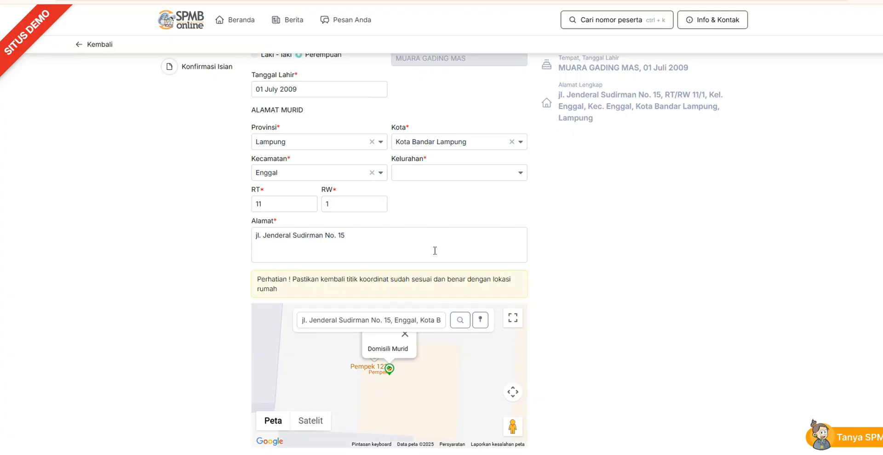
pyautogui.click(460, 320)
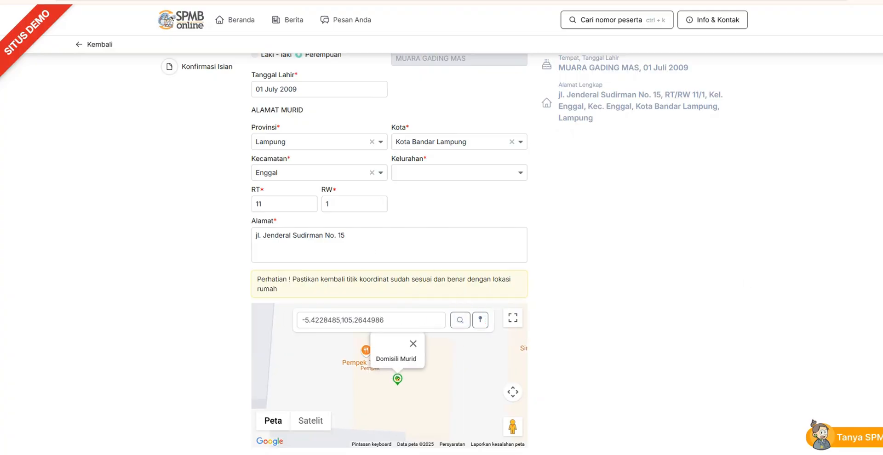
# Fill in the student's phone number and the parent or guardian's name under Nilai Tambahan
pyautogui.scroll(-5, 441, 253)
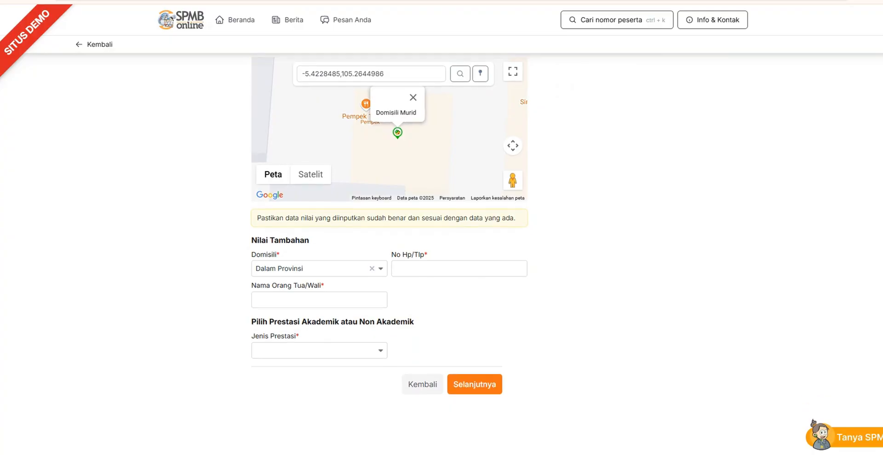
pyautogui.click(470, 274)
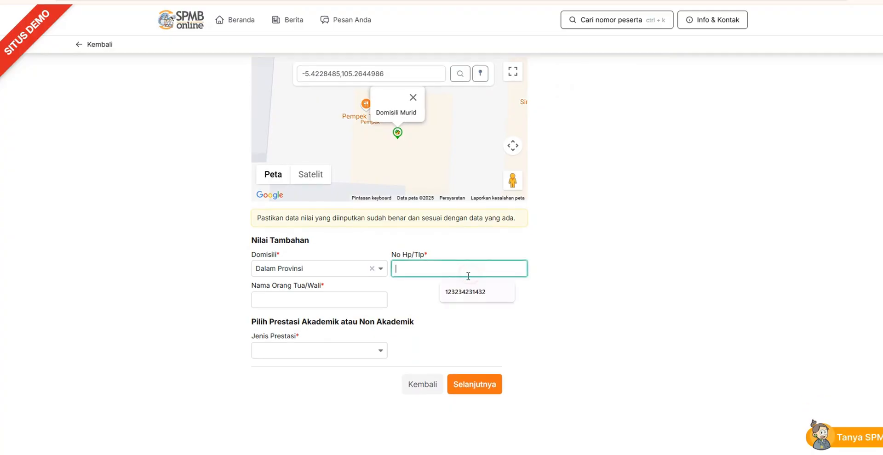
pyautogui.click(465, 292)
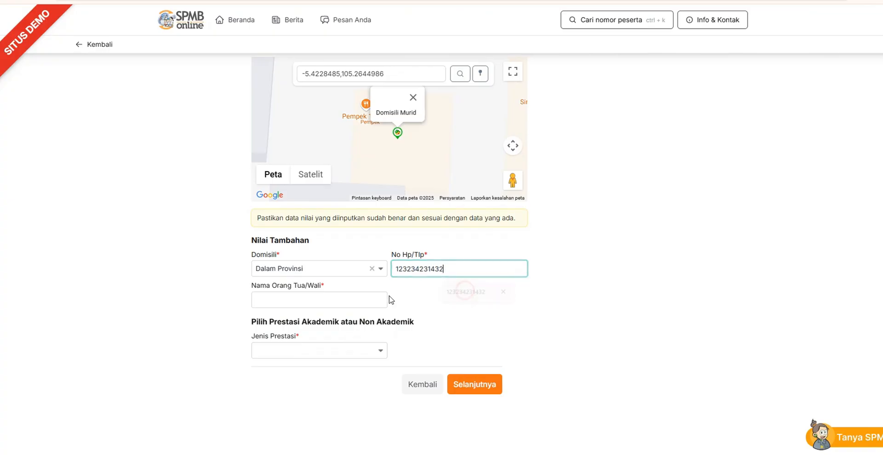
pyautogui.click(357, 299)
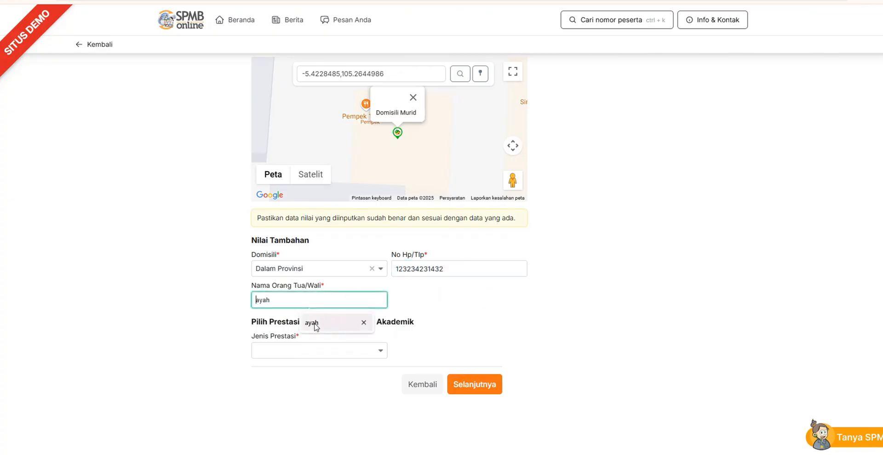
pyautogui.click(314, 325)
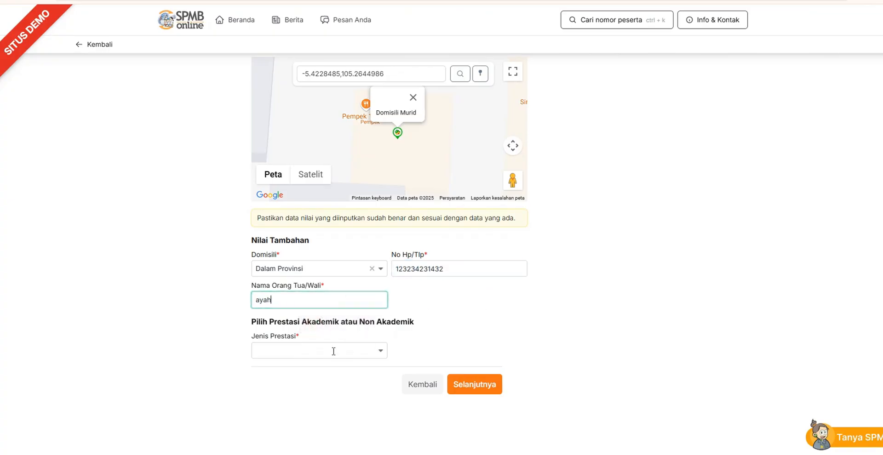
# Set Jenis Prestasi to Prestasi Akademik and choose Prestasi Nilai Raport as the academic achievement
pyautogui.click(333, 352)
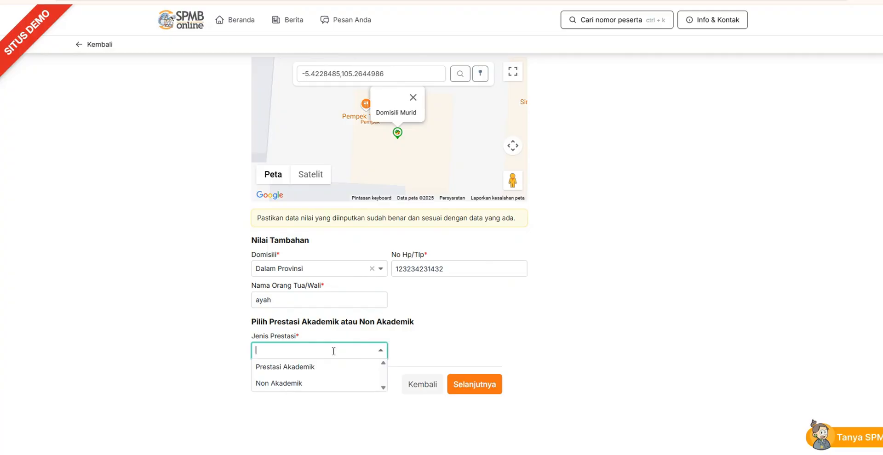
pyautogui.click(309, 367)
pyautogui.click(428, 350)
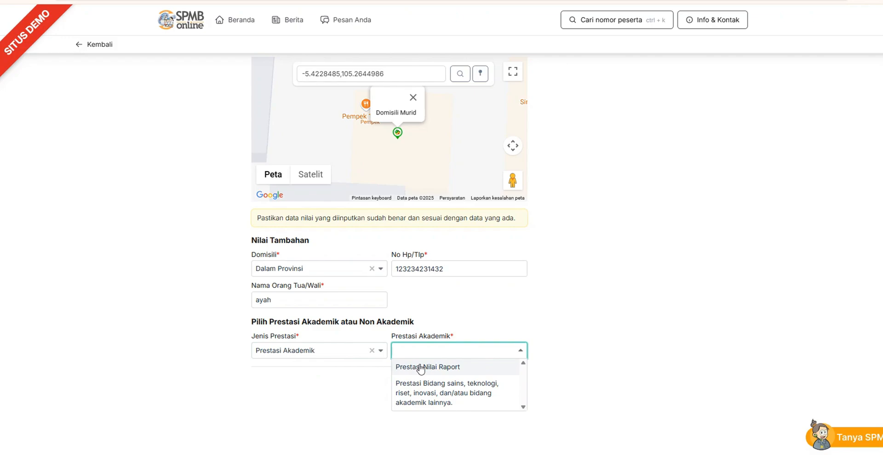
pyautogui.click(203, 348)
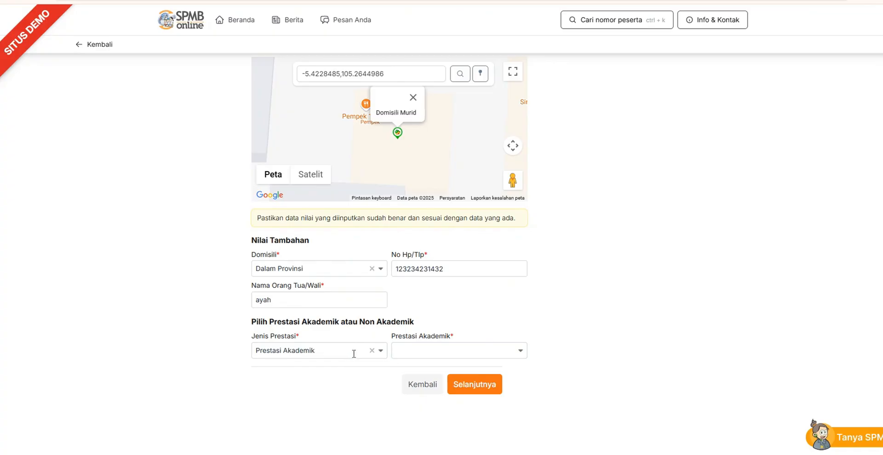
pyautogui.click(411, 353)
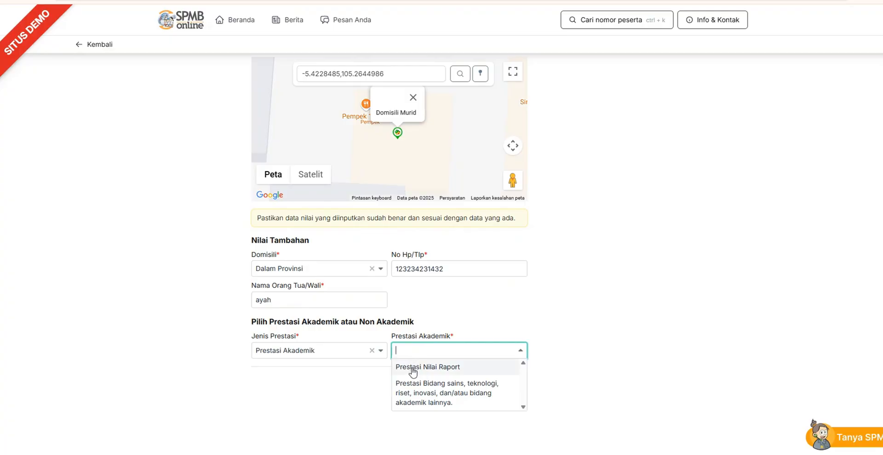
pyautogui.click(443, 368)
# Examine the Nilai Rapor section, going through each subject's score field for Kelas VII Semester 1 and the other semester sections
pyautogui.scroll(-6, 302, 110)
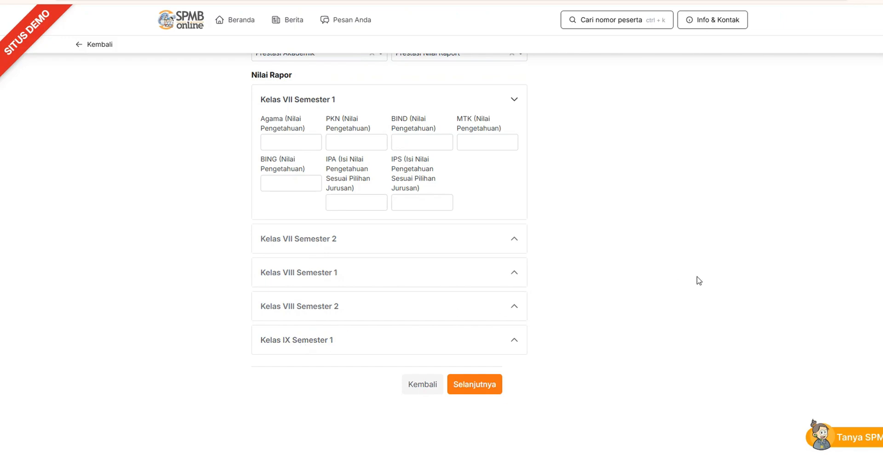
pyautogui.scroll(3, 389, 229)
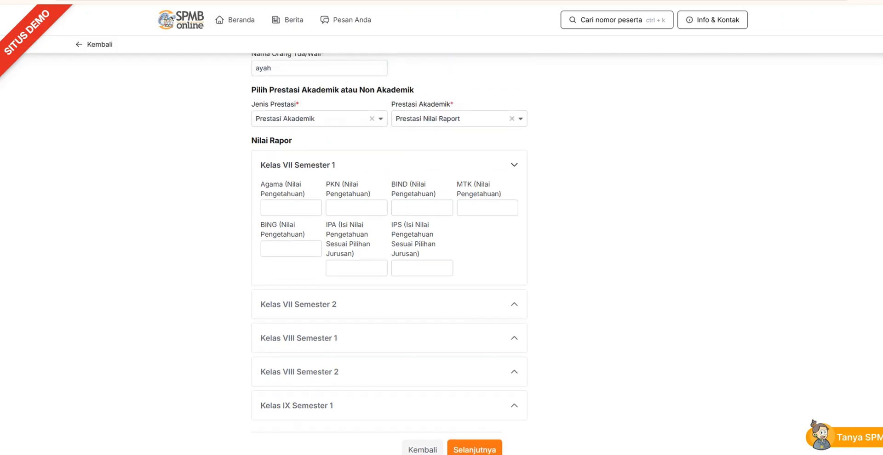
pyautogui.scroll(-2, 389, 230)
pyautogui.scroll(3, 503, 379)
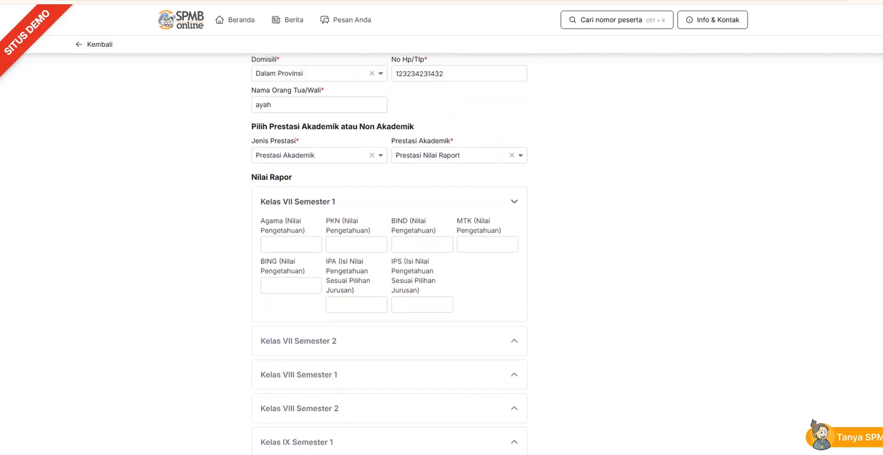
pyautogui.scroll(-3, 503, 379)
pyautogui.scroll(1, 503, 379)
pyautogui.scroll(-1, 533, 251)
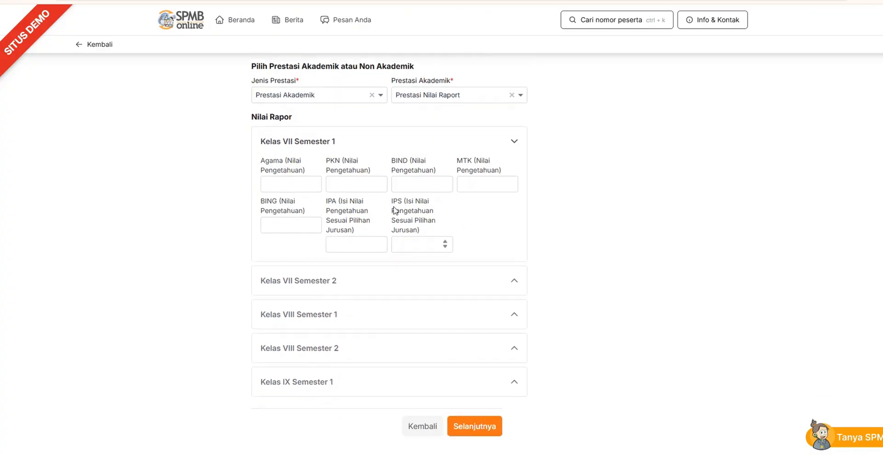
pyautogui.click(273, 165)
pyautogui.click(284, 210)
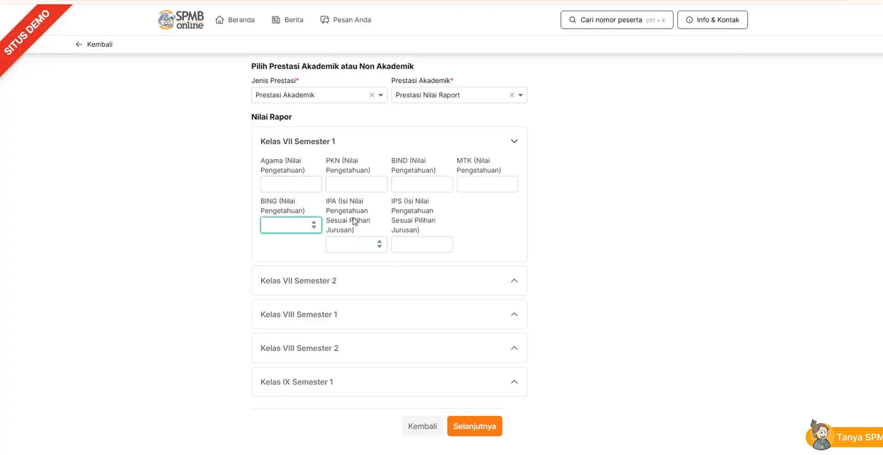
pyautogui.click(355, 243)
pyautogui.click(422, 243)
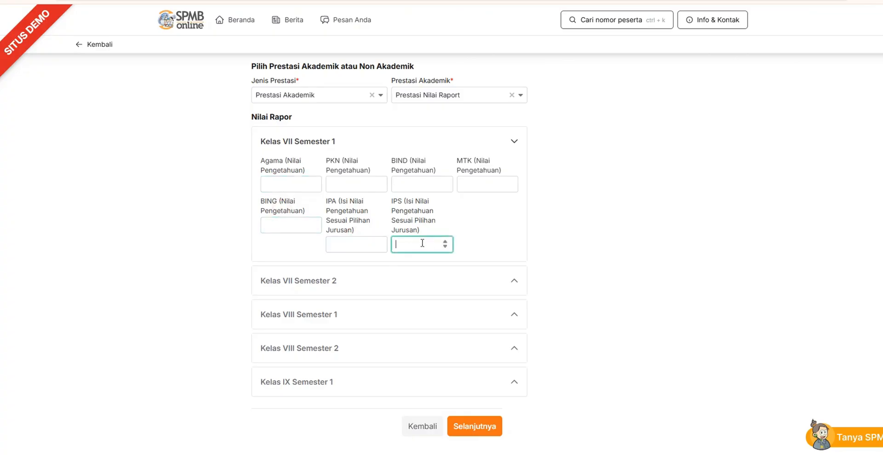
pyautogui.click(289, 175)
pyautogui.click(363, 183)
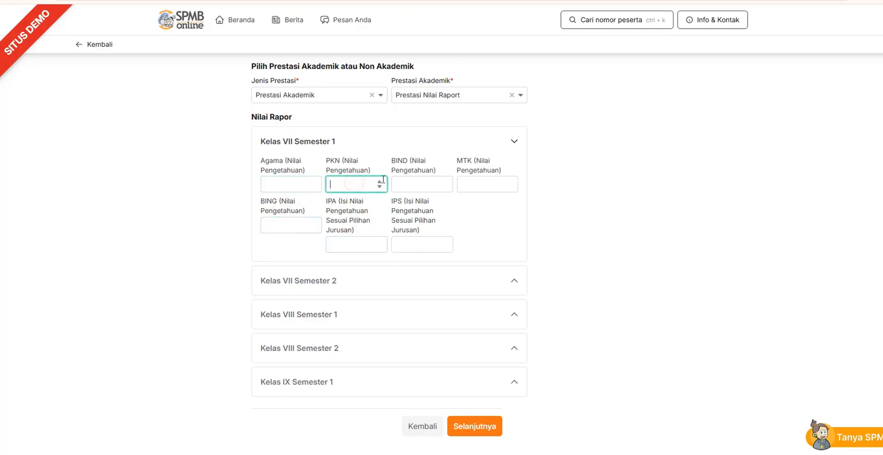
pyautogui.click(422, 180)
pyautogui.click(479, 182)
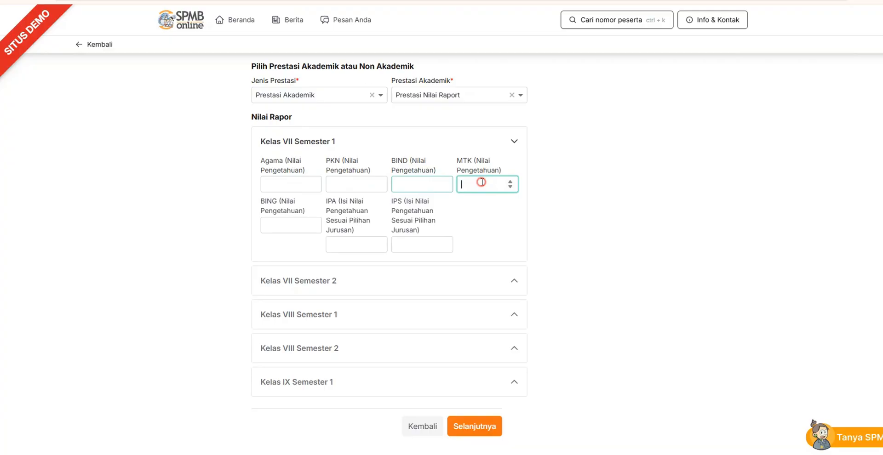
pyautogui.click(280, 222)
pyautogui.click(346, 244)
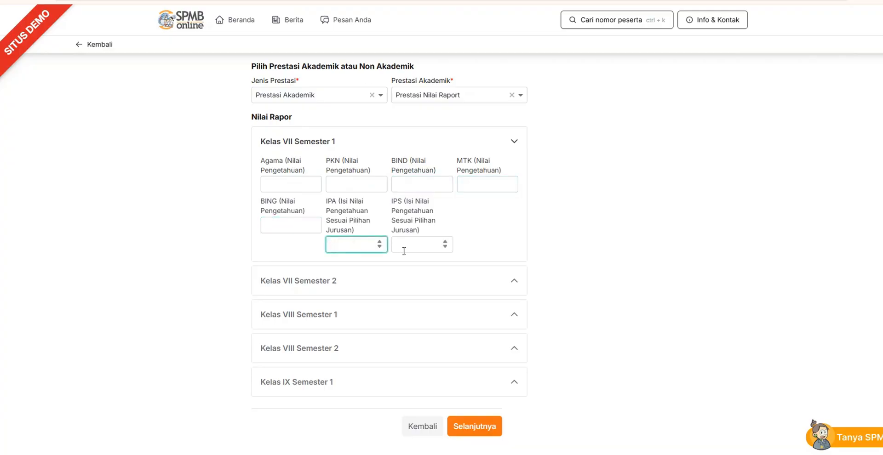
pyautogui.click(408, 249)
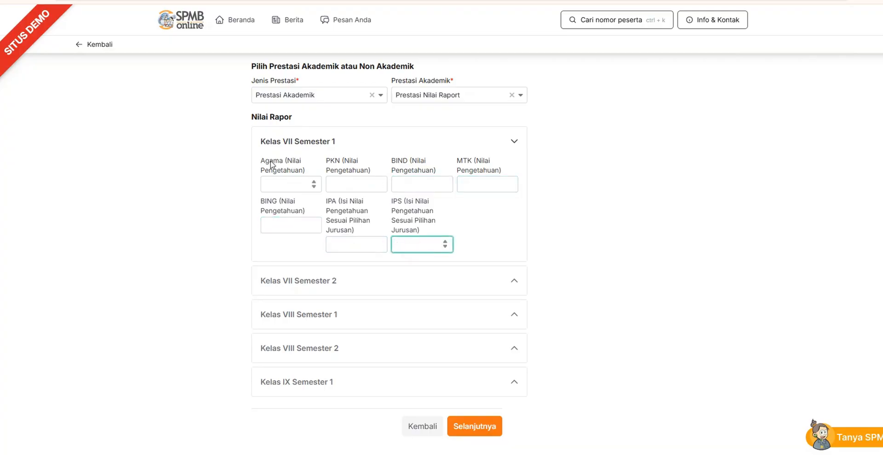
pyautogui.scroll(-1, 389, 243)
pyautogui.scroll(1, 389, 244)
pyautogui.scroll(-1, 389, 244)
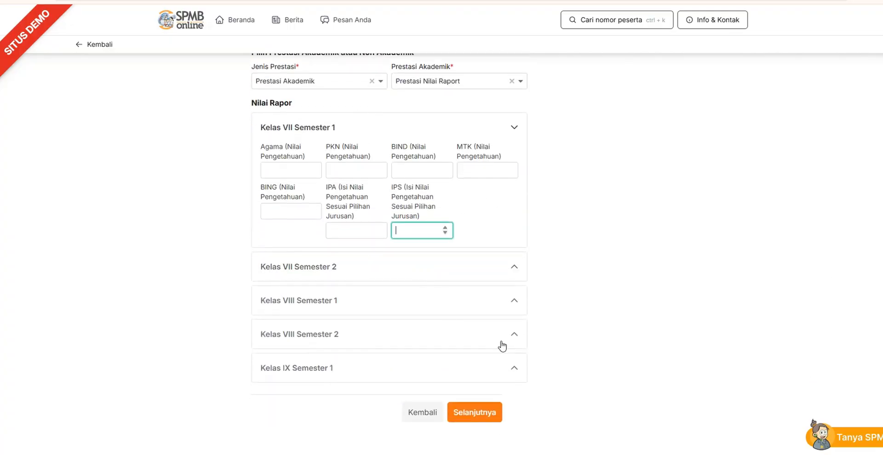
# Clear the chosen Jenis Prestasi and set it to Non Akademik
pyautogui.scroll(4, 374, 243)
pyautogui.click(372, 240)
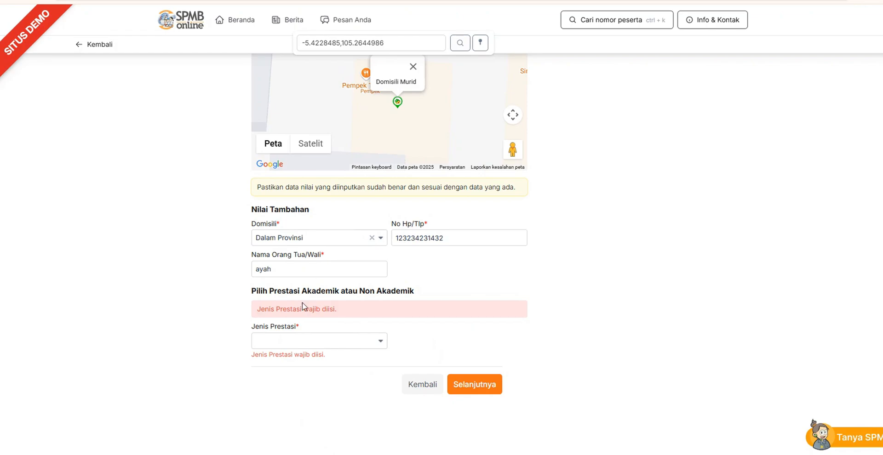
pyautogui.click(285, 341)
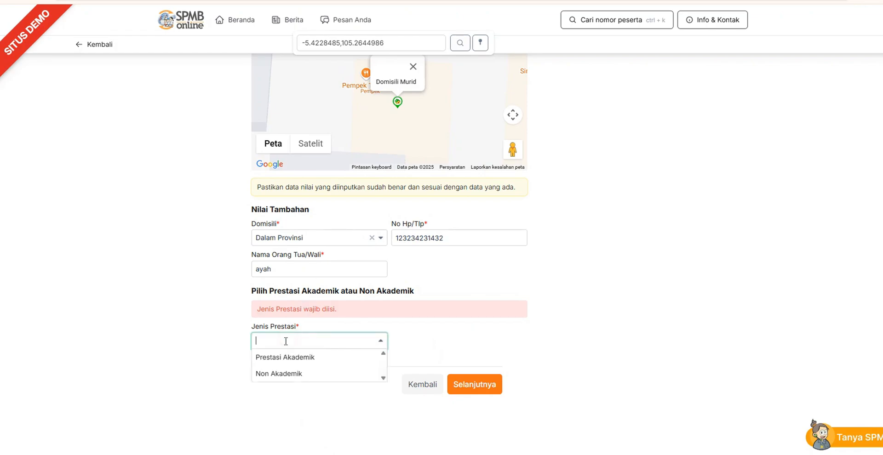
pyautogui.click(278, 374)
# Set Prestasi Non Akademik to Prestasi Hafiz Al-Quran and browse the juz options for Hafiz Al-qur'an
pyautogui.click(467, 351)
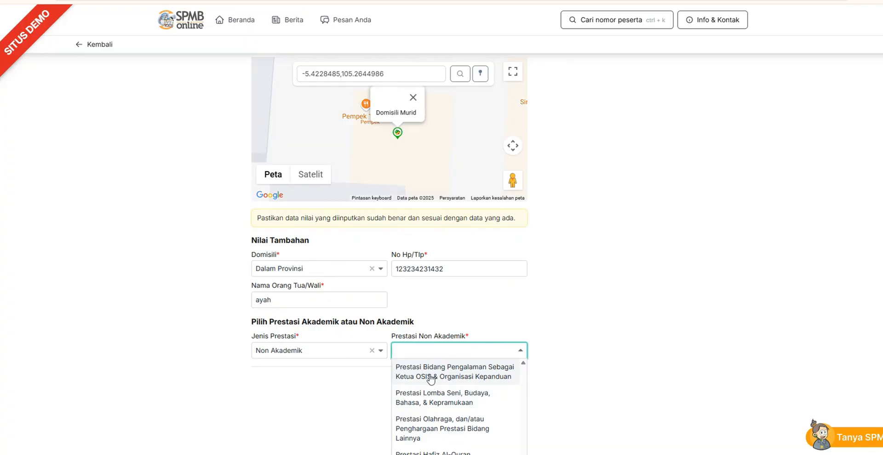
pyautogui.click(449, 425)
pyautogui.click(471, 445)
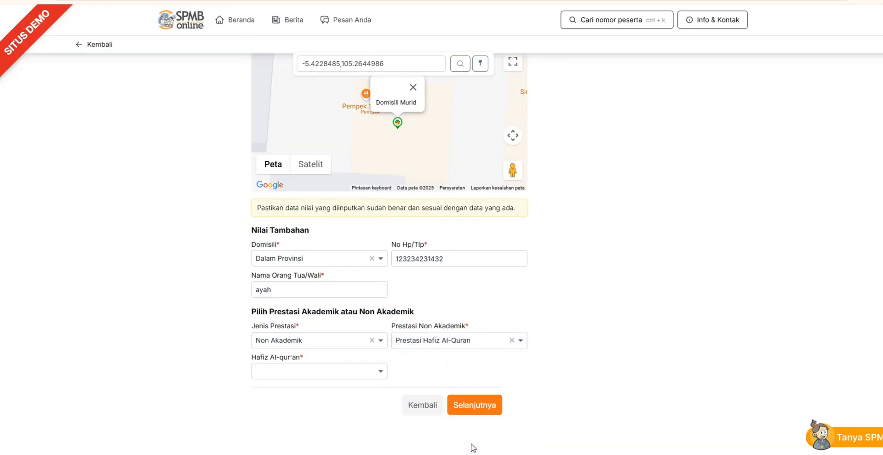
pyautogui.click(345, 371)
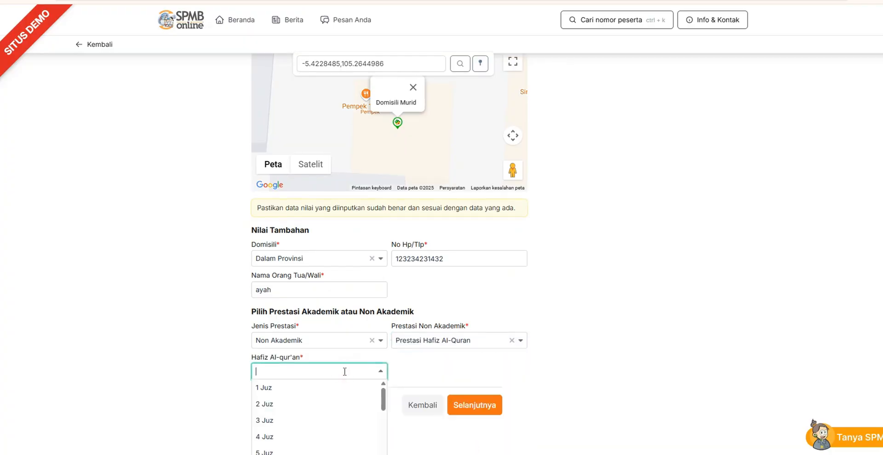
pyautogui.scroll(-2, 385, 387)
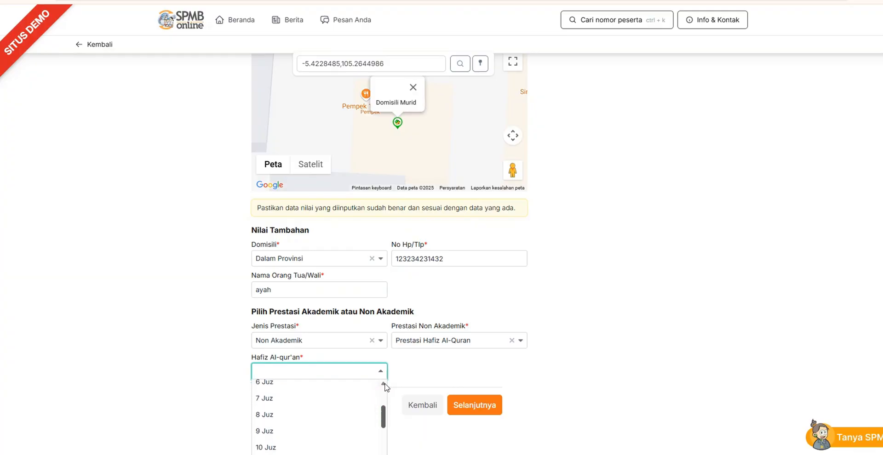
pyautogui.scroll(2, 386, 387)
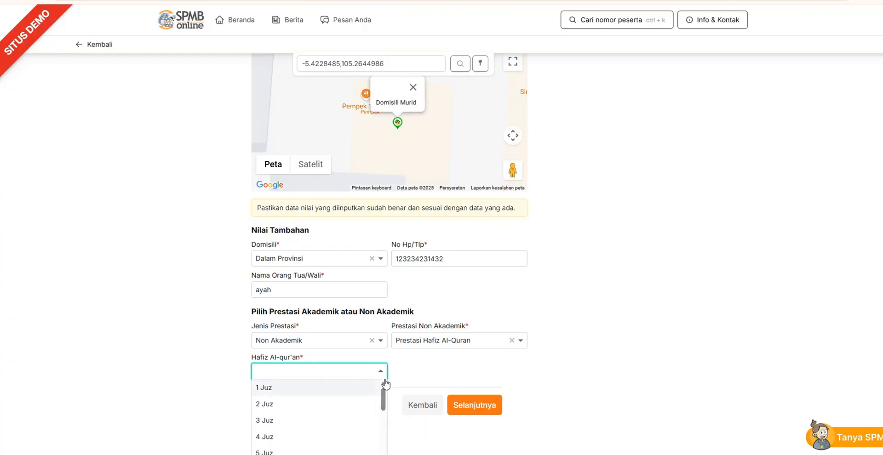
# Set Prestasi Non Akademik to Prestasi Olahraga, dan/atau Penghargaan Prestasi Bidang Lainnya and Juara Prestasi to Provinsi Perorangan Juara 2 Tidak Berjenjang, and continue
pyautogui.click(511, 341)
pyautogui.click(479, 357)
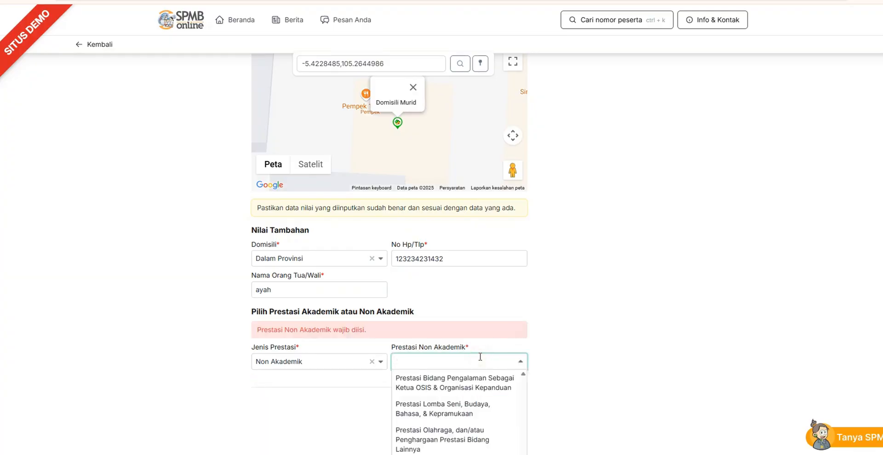
pyautogui.click(446, 436)
pyautogui.click(357, 375)
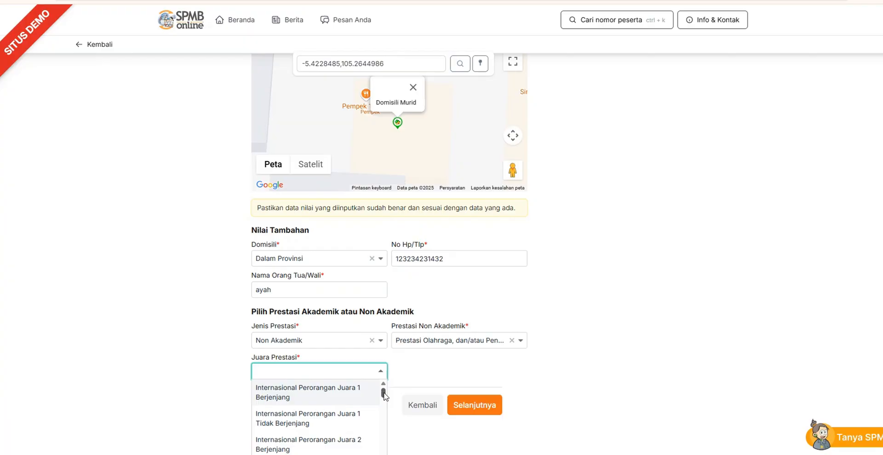
pyautogui.moveTo(384, 395); pyautogui.dragTo(385, 424)
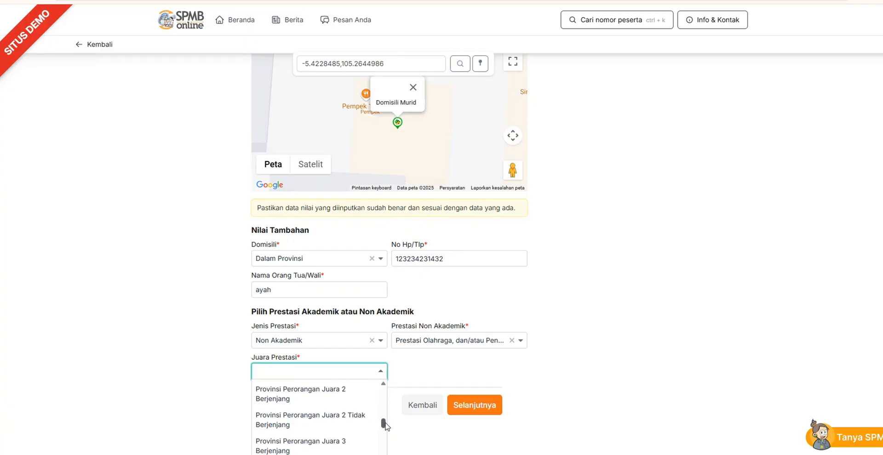
pyautogui.click(339, 422)
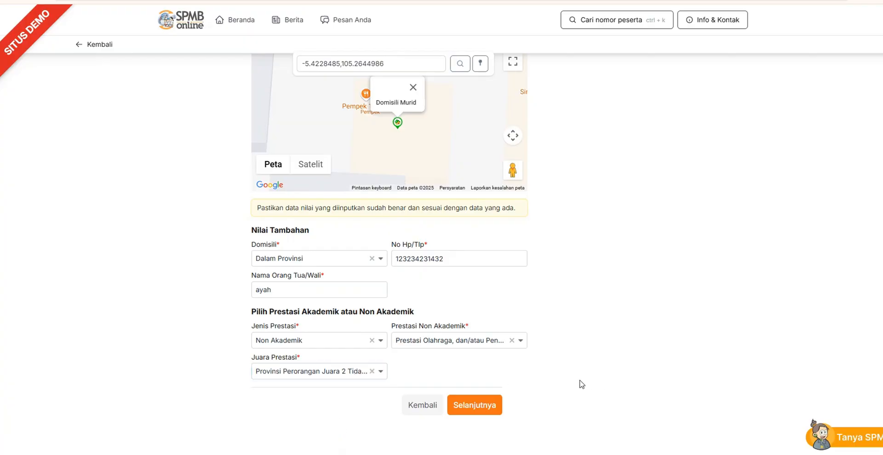
pyautogui.click(484, 409)
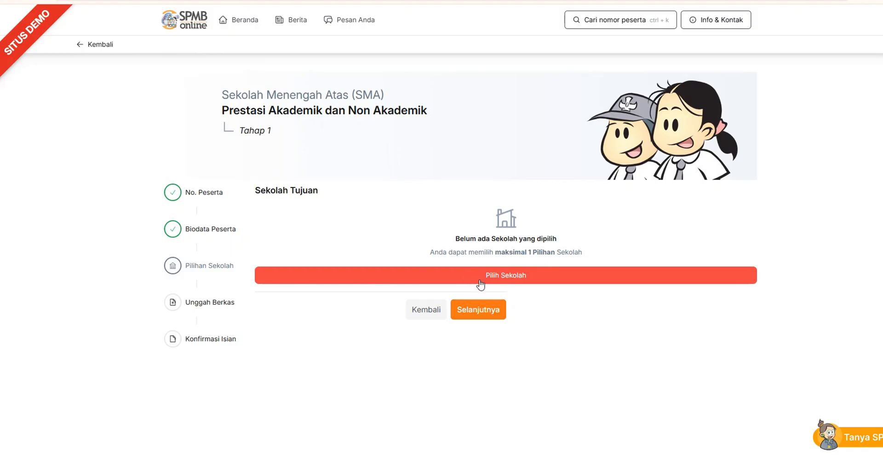
# Choose SMAN 10 BANDAR LAMPUNG as the destination school and continue to the document upload
pyautogui.doubleClick(499, 253)
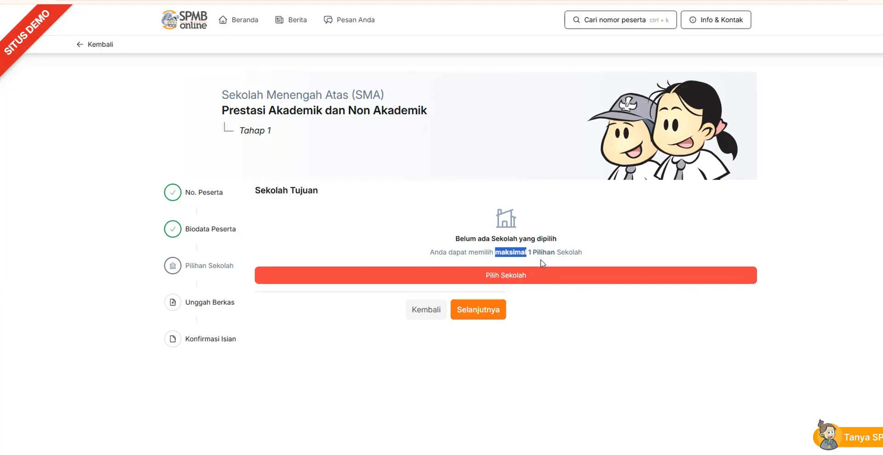
pyautogui.click(511, 249)
pyautogui.moveTo(498, 252); pyautogui.dragTo(558, 256)
pyautogui.tripleClick(530, 254)
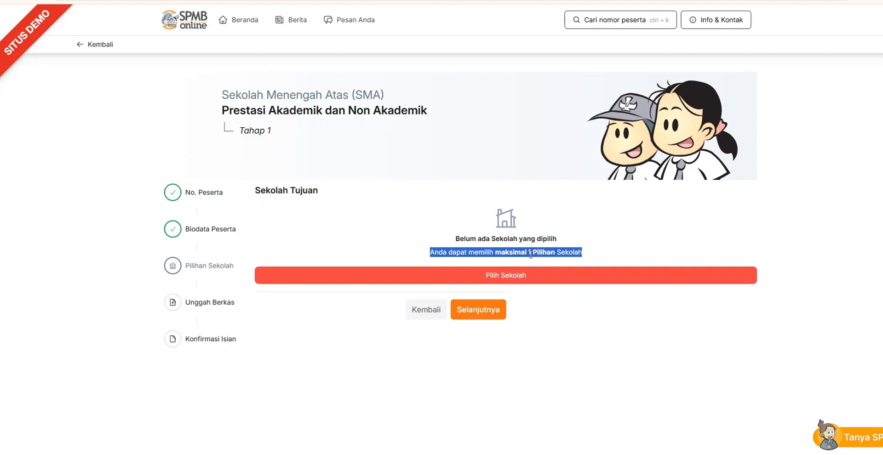
pyautogui.click(513, 275)
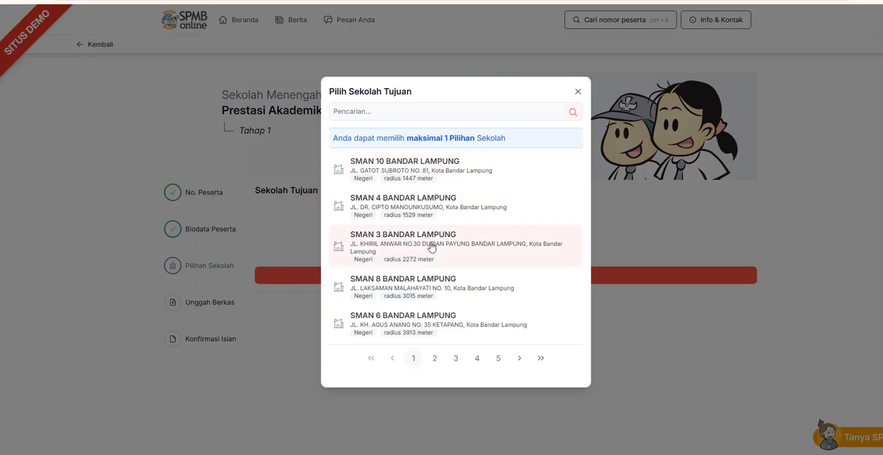
pyautogui.click(432, 170)
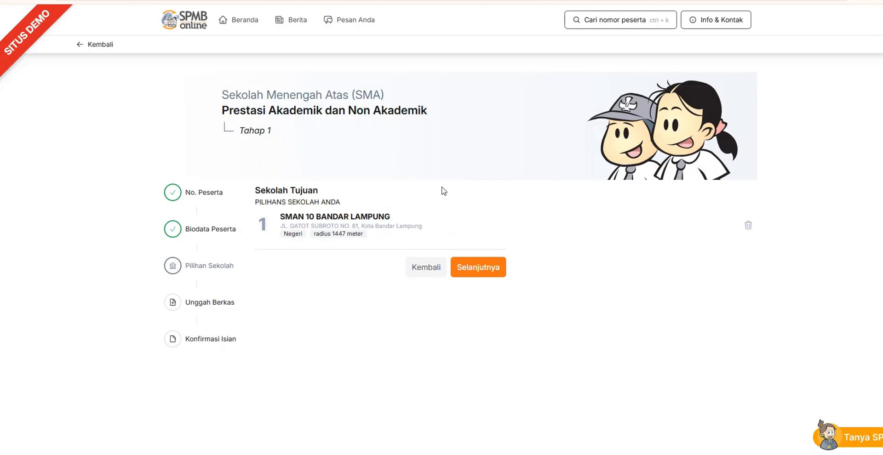
pyautogui.click(478, 269)
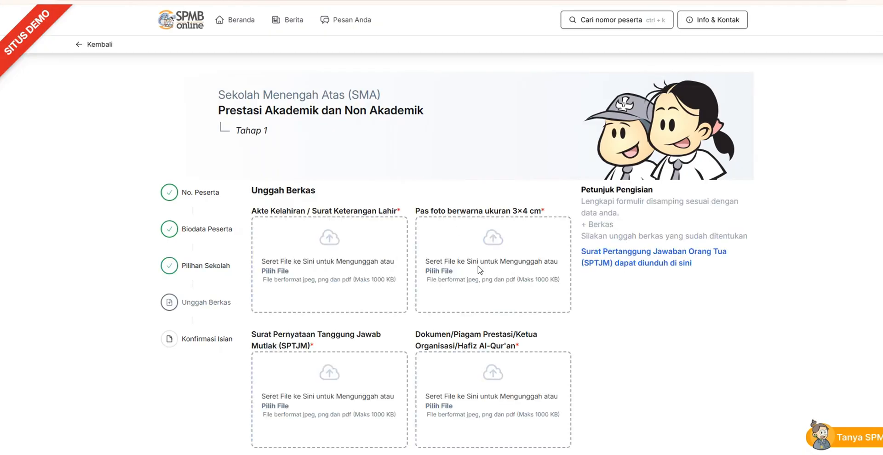
# Upload Akte.pdf as the Akte Kelahiran and pas poto.pdf as the 3×4 cm colour photo
pyautogui.scroll(-3, 441, 253)
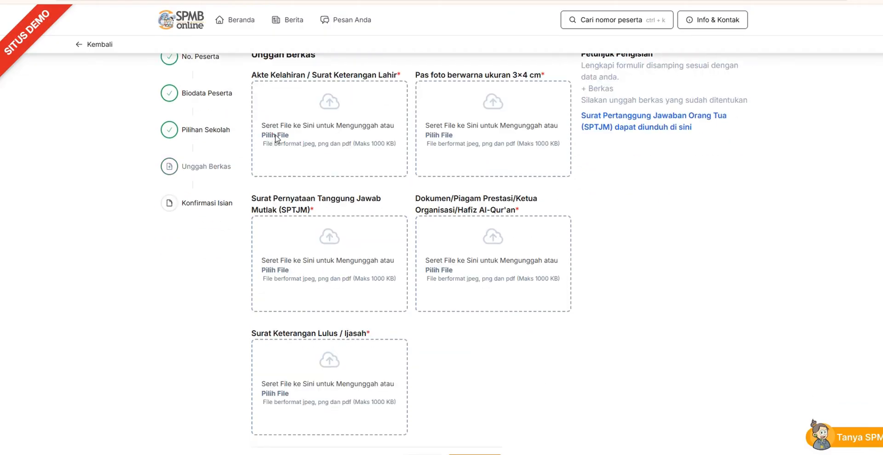
pyautogui.click(274, 135)
pyautogui.click(302, 98)
pyautogui.doubleClick(302, 98)
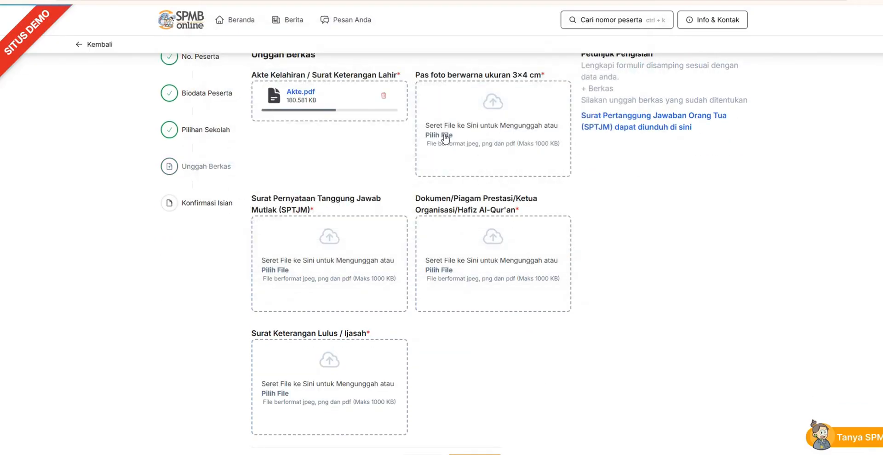
pyautogui.click(439, 135)
pyautogui.doubleClick(308, 186)
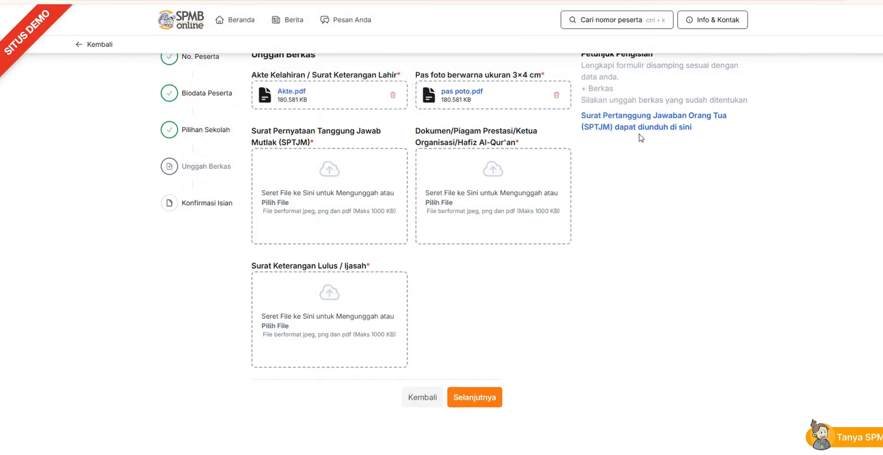
# Upload SPTJM.pdf as the Surat Pernyataan Tanggung Jawab Mutlak and piagam atau sertifikat.pdf as the achievement document
pyautogui.click(278, 205)
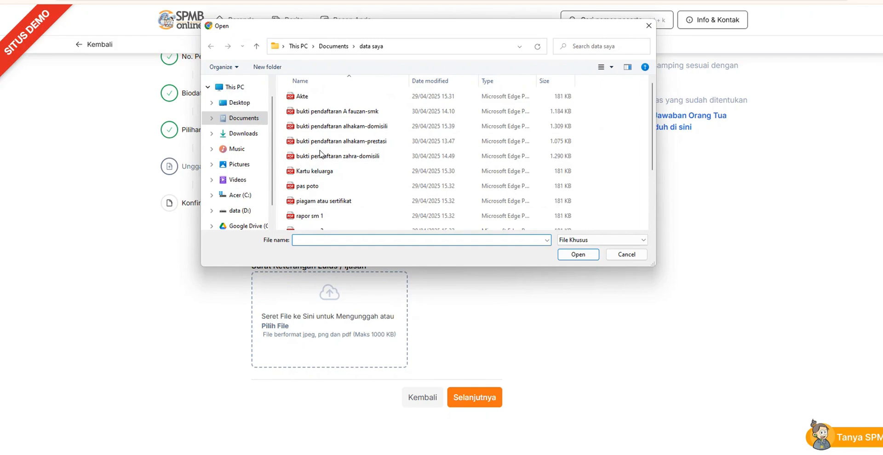
pyautogui.scroll(-2, 315, 205)
pyautogui.click(314, 209)
pyautogui.doubleClick(306, 224)
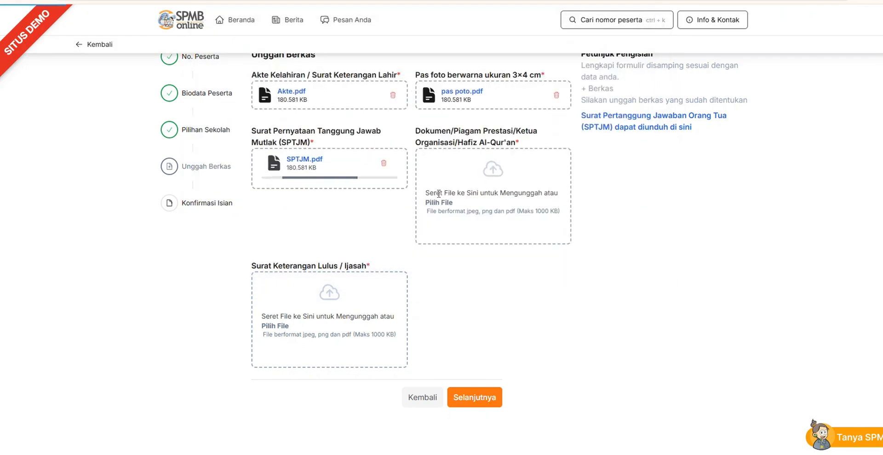
pyautogui.click(440, 204)
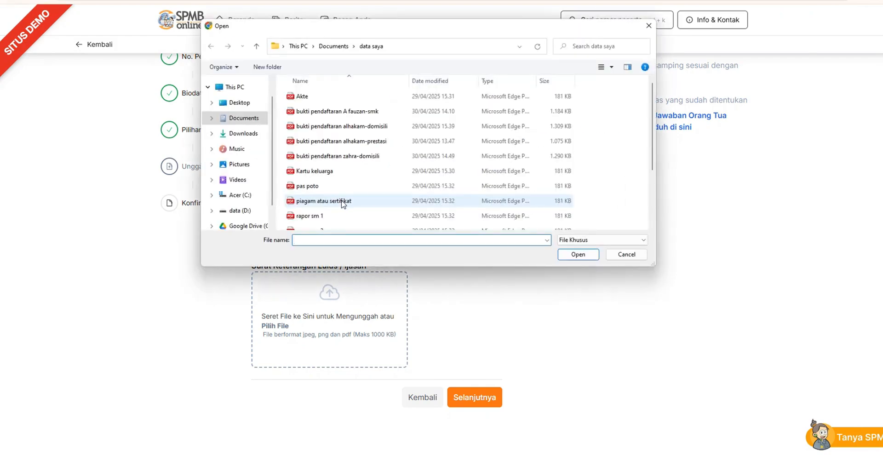
pyautogui.doubleClick(338, 201)
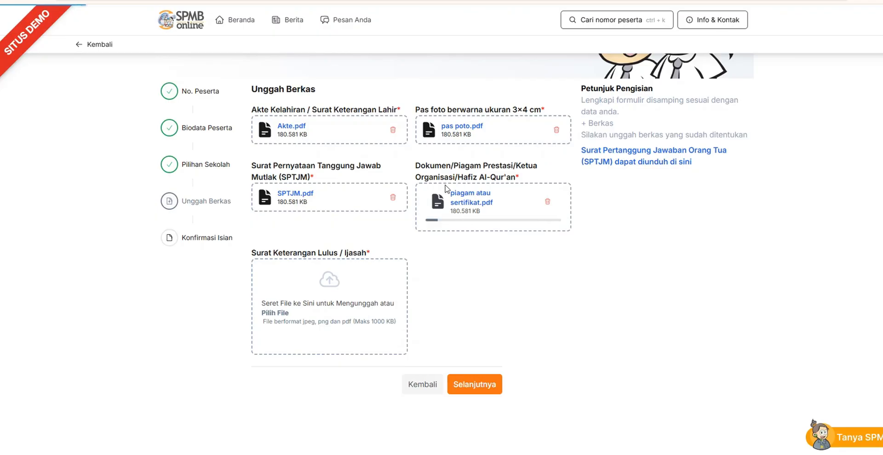
# Upload SKL-Ijazah.pdf as the Surat Keterangan Lulus / Ijasah and continue to the data confirmation
pyautogui.click(282, 314)
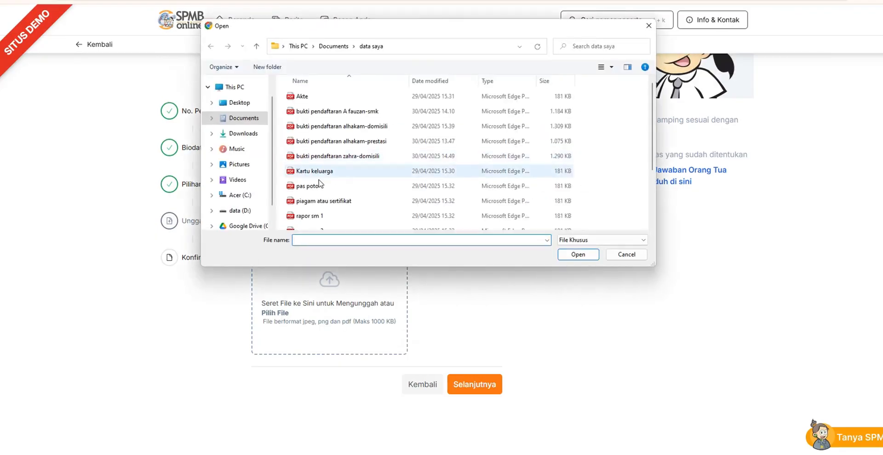
pyautogui.click(340, 202)
pyautogui.press('Down')
pyautogui.press('Down')
pyautogui.press('Down')
pyautogui.press('Down')
pyautogui.press('Down')
pyautogui.press('Down')
pyautogui.press('Down')
pyautogui.press('Up')
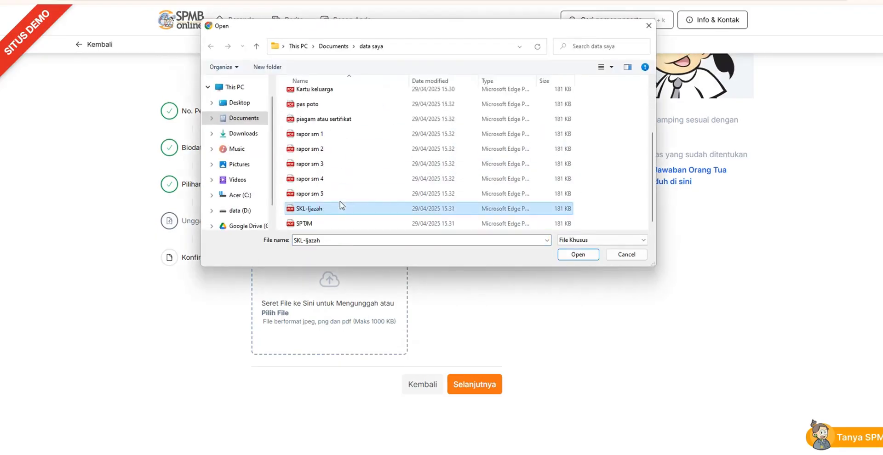
pyautogui.doubleClick(321, 209)
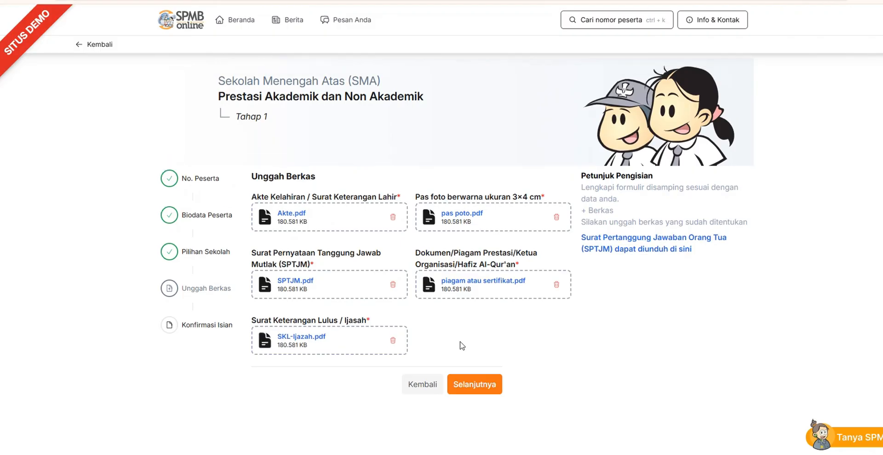
pyautogui.click(478, 387)
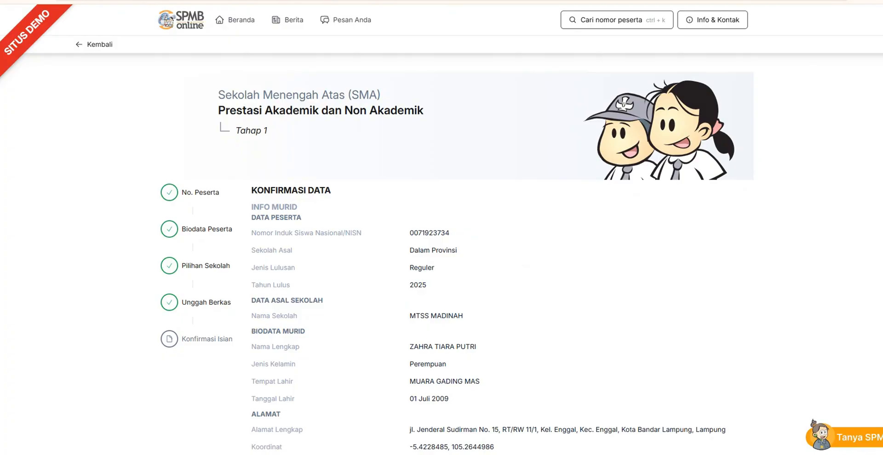
# Review the Konfirmasi Data summary, agree to the statement and save the registration
pyautogui.scroll(-8, 443, 253)
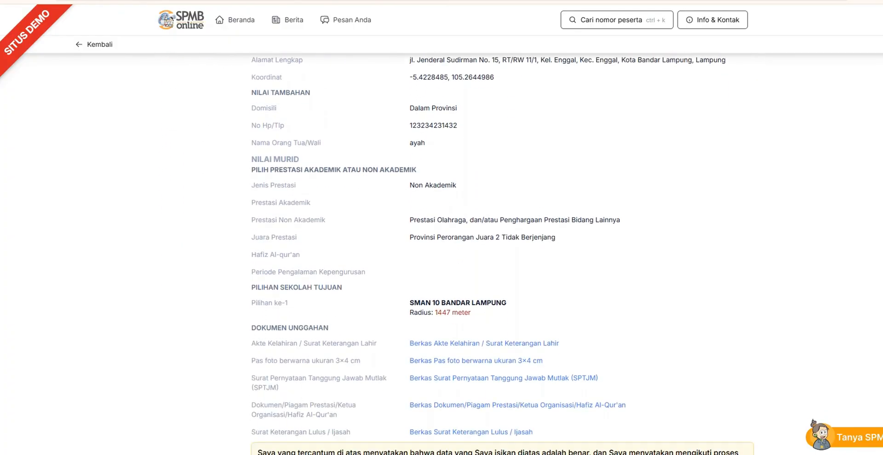
pyautogui.scroll(-3, 442, 253)
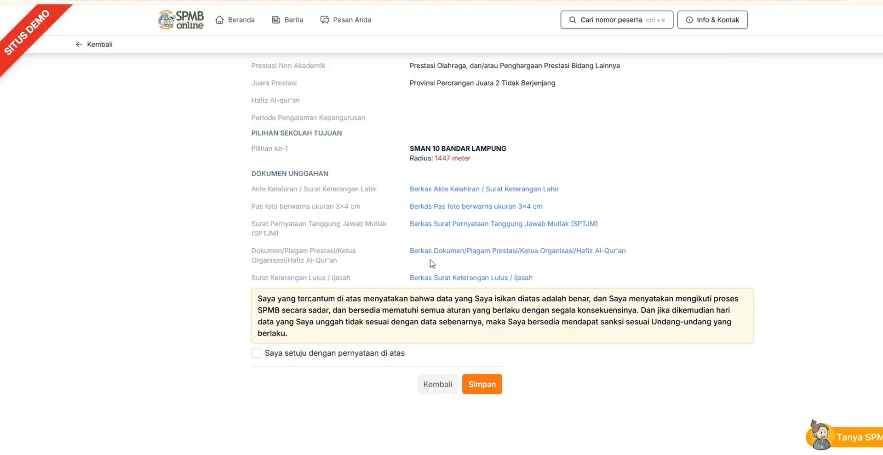
pyautogui.click(257, 354)
pyautogui.click(490, 387)
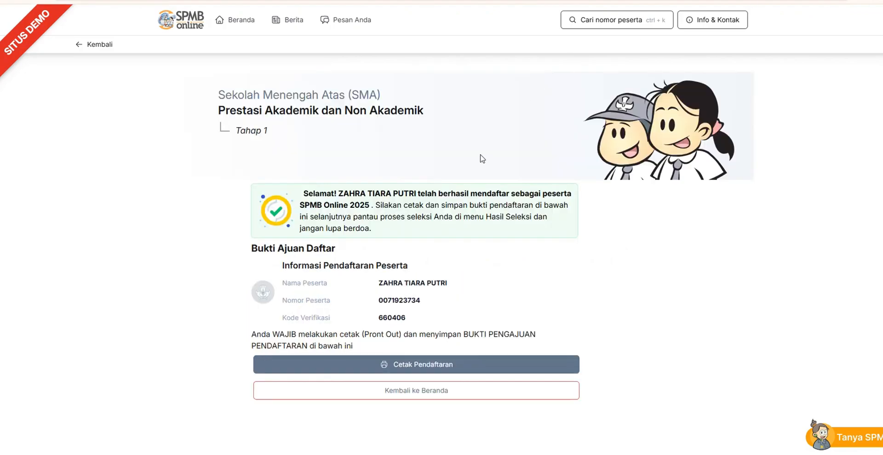
# Print the registration proof with Microsoft Print to PDF and return to the site's main home page
pyautogui.click(417, 364)
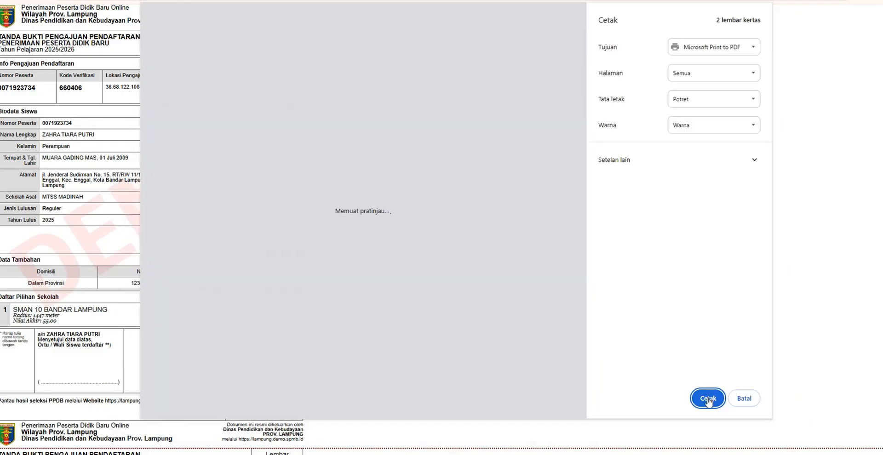
pyautogui.click(707, 399)
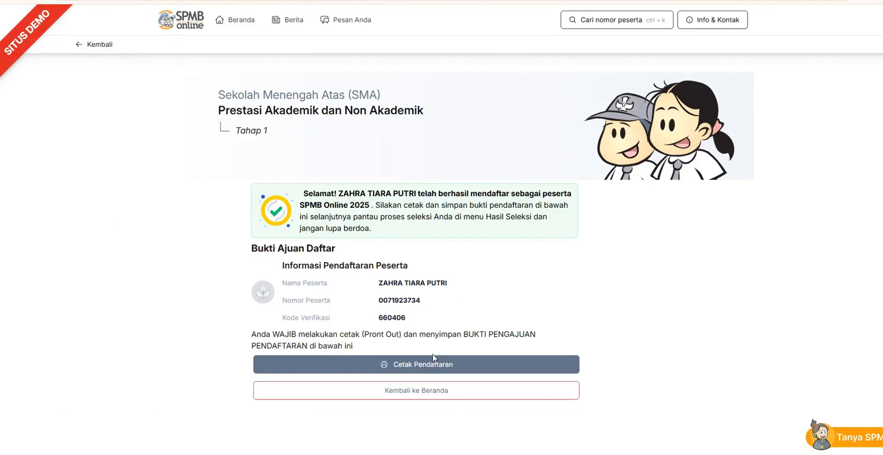
pyautogui.click(415, 392)
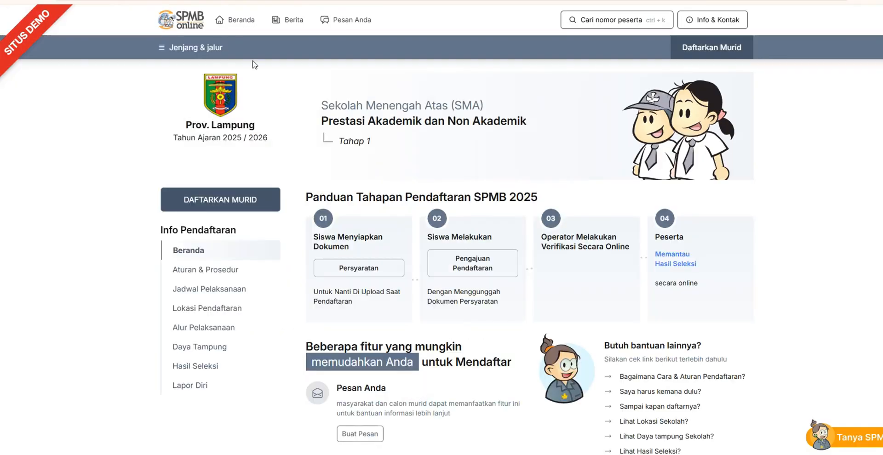
pyautogui.click(238, 20)
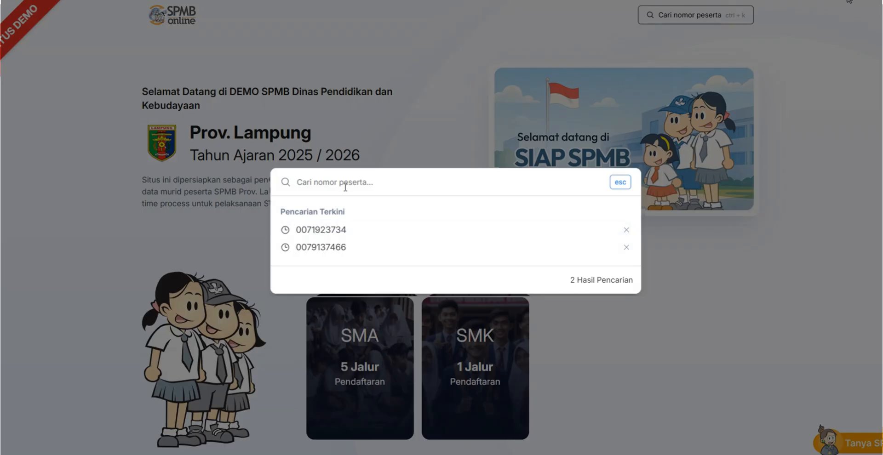
# Search for the student by participant number and dismiss the app promotion covering the details page
pyautogui.click(345, 188)
pyautogui.hotkey('ctrl', 'v')
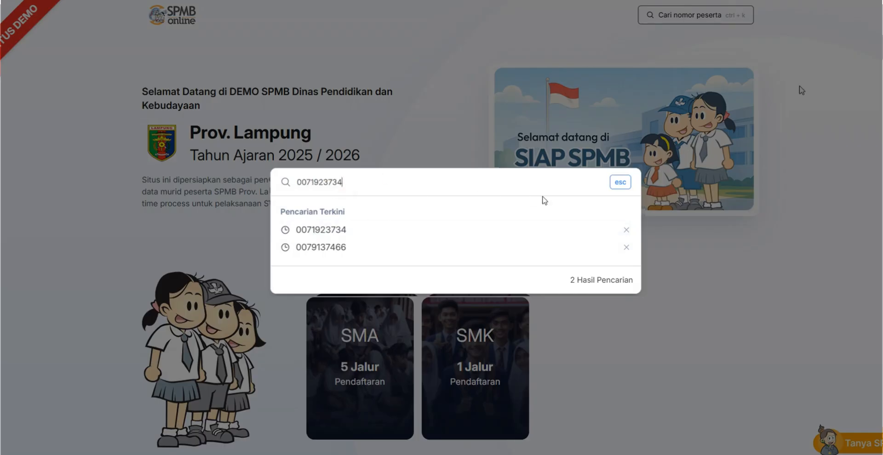
pyautogui.press('Return')
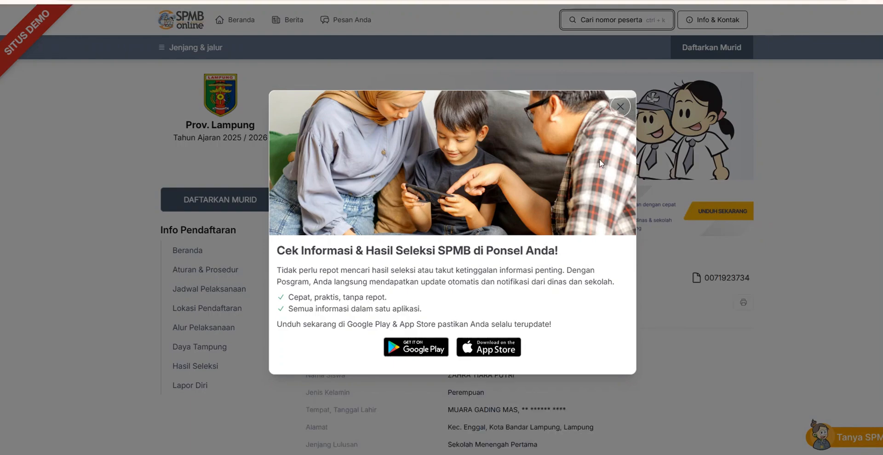
pyautogui.click(622, 113)
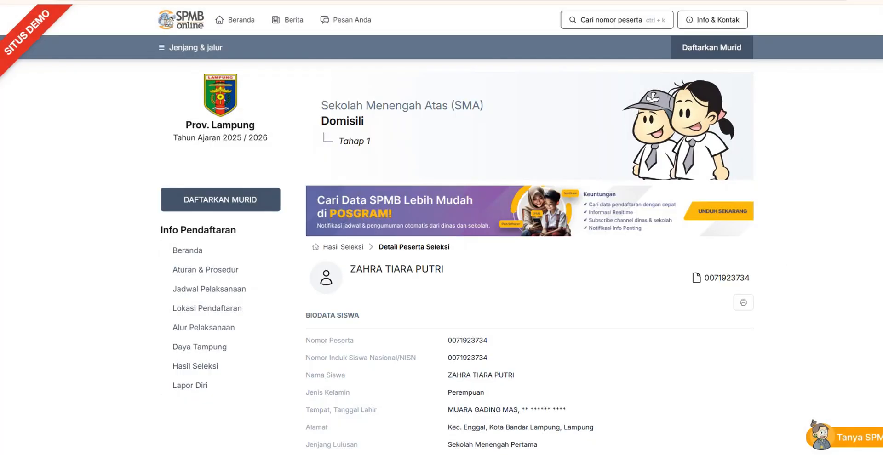
# Examine the Jalur and Status of the student's Domisili and Prestasi Akademik dan Non Akademik submissions
pyautogui.scroll(-7, 711, 309)
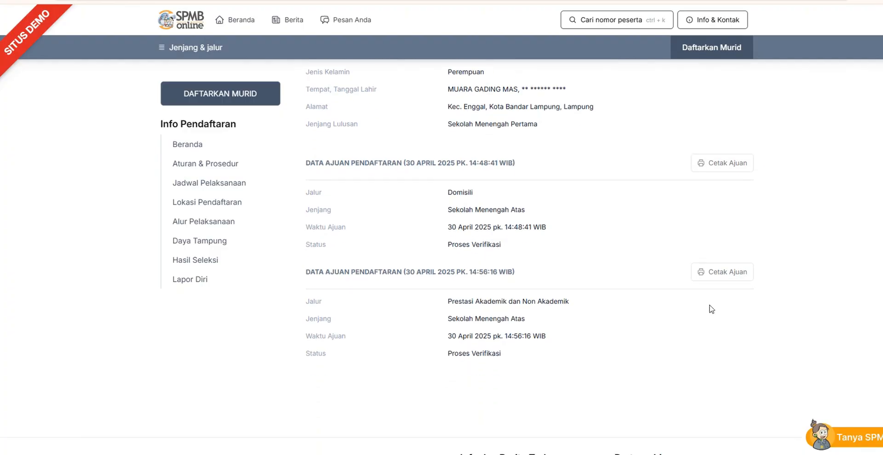
pyautogui.doubleClick(454, 191)
pyautogui.tripleClick(467, 304)
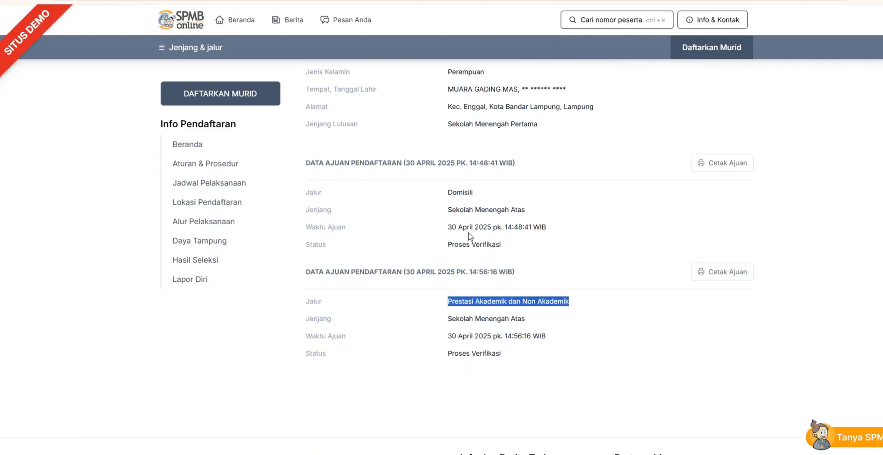
pyautogui.click(462, 243)
pyautogui.tripleClick(462, 244)
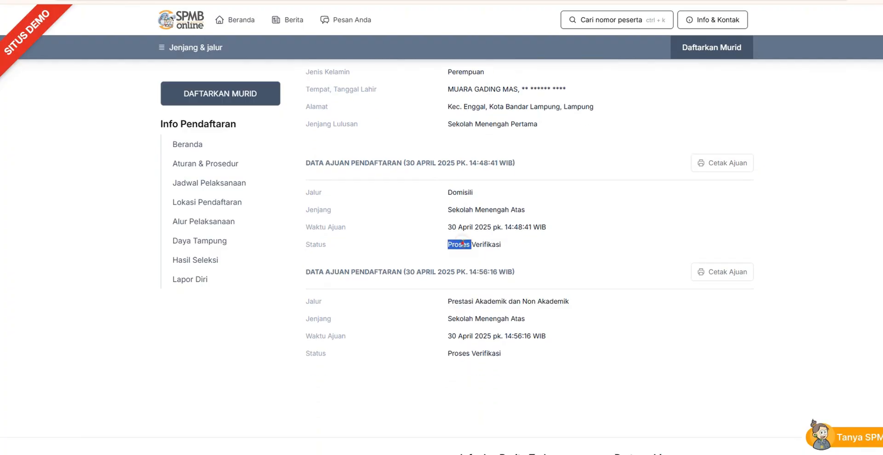
pyautogui.tripleClick(455, 353)
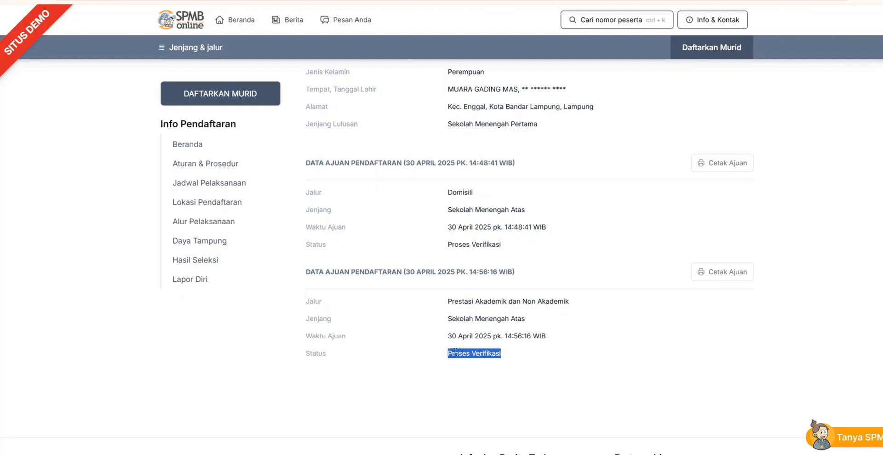
# Check the Hasil Seleksi page for the Domisili path and recheck the verification status on the student's details page
pyautogui.click(194, 261)
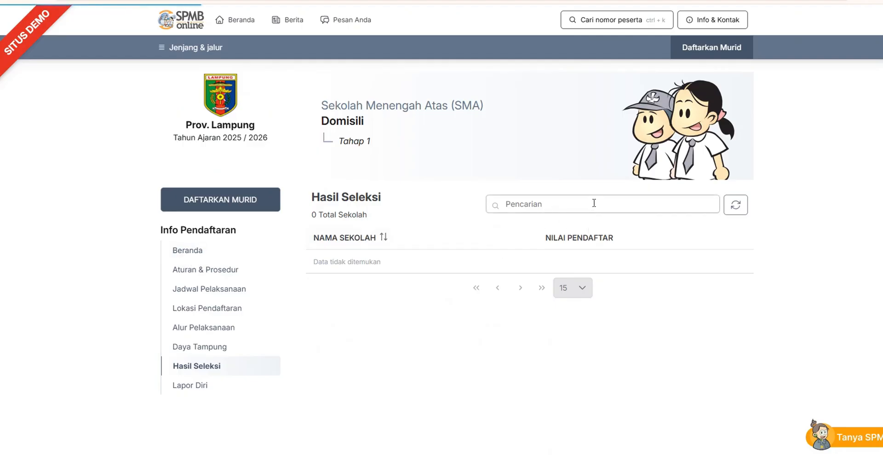
pyautogui.click(240, 21)
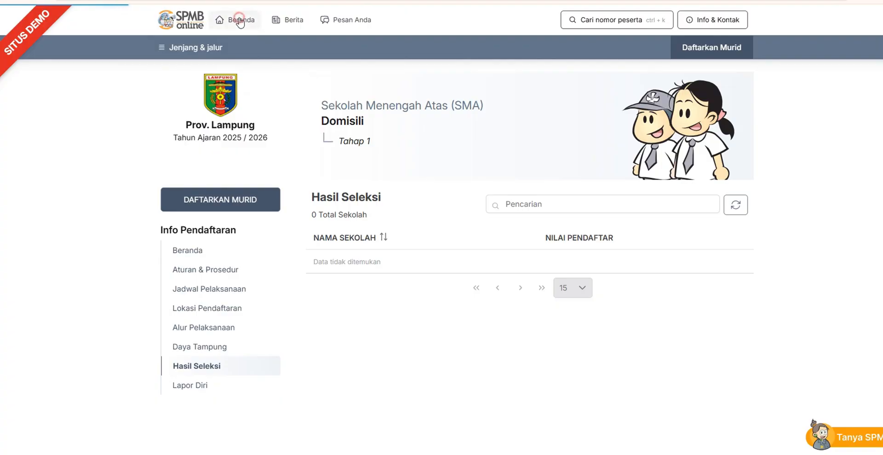
pyautogui.scroll(-5, 699, 121)
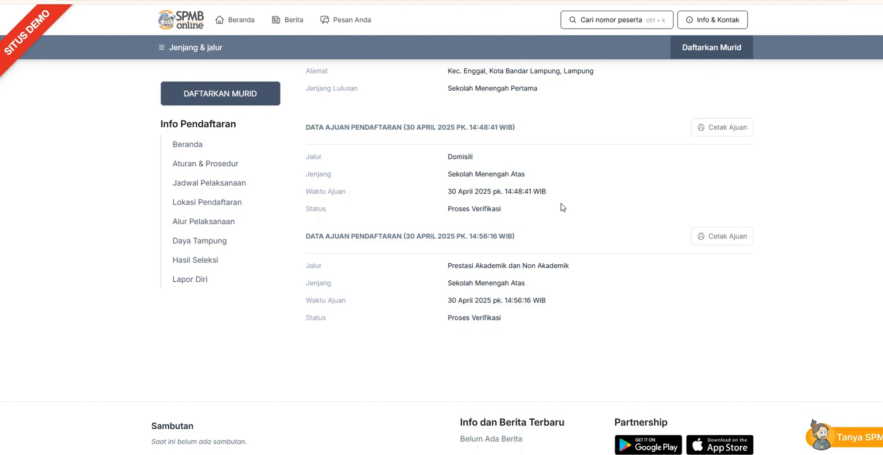
pyautogui.tripleClick(473, 210)
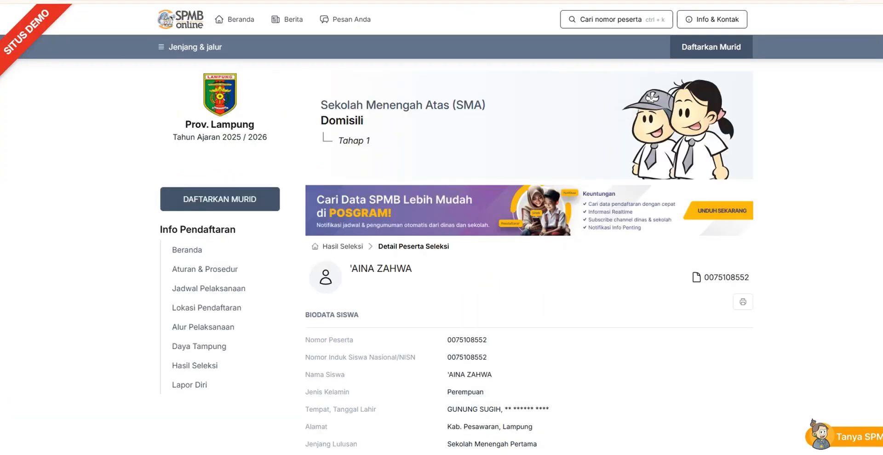
# Check the Status and Keterangan of this student's Domisili submission, and return to the site's main home page
pyautogui.scroll(-5, 745, 261)
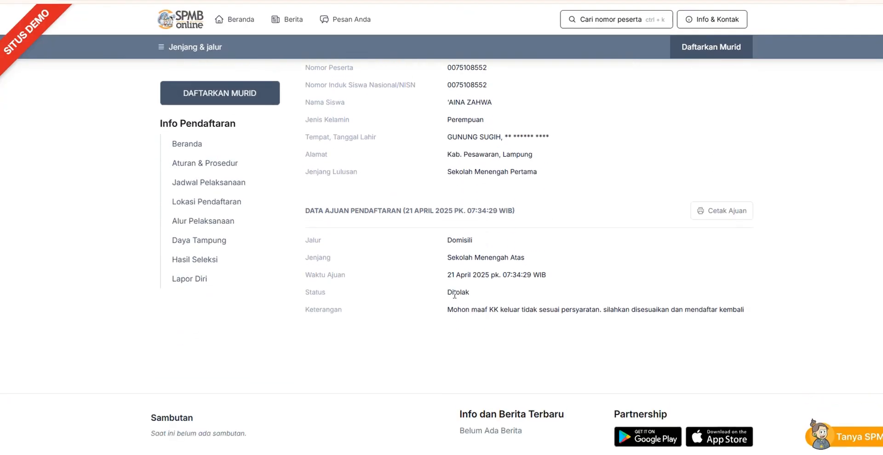
pyautogui.doubleClick(456, 294)
pyautogui.click(238, 21)
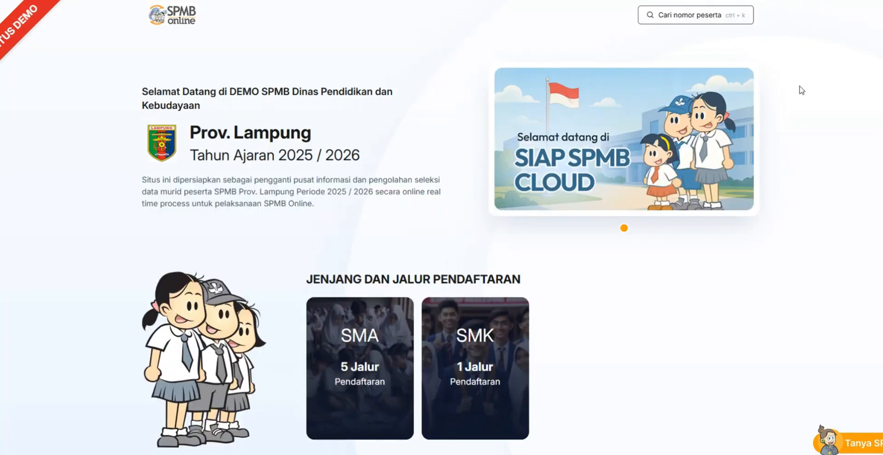
# Search for the other student by the copied participant number and dismiss the app promotion on the details page
pyautogui.hotkey('ctrl', 'k')
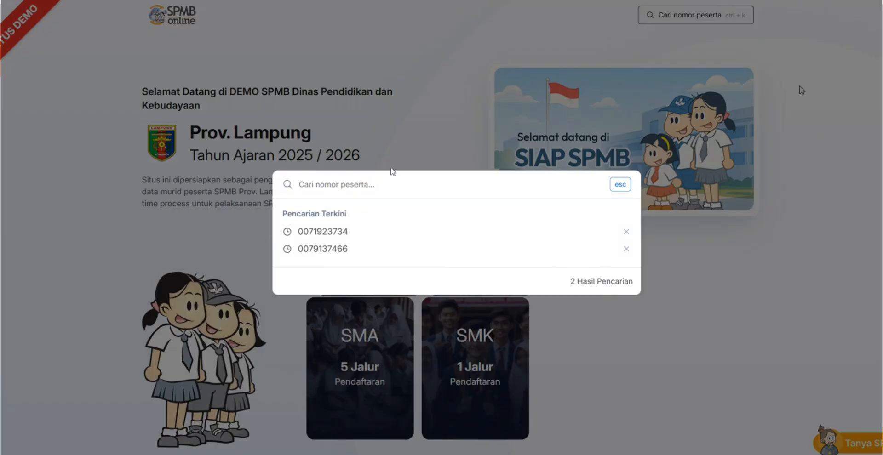
pyautogui.hotkey('ctrl', 'v')
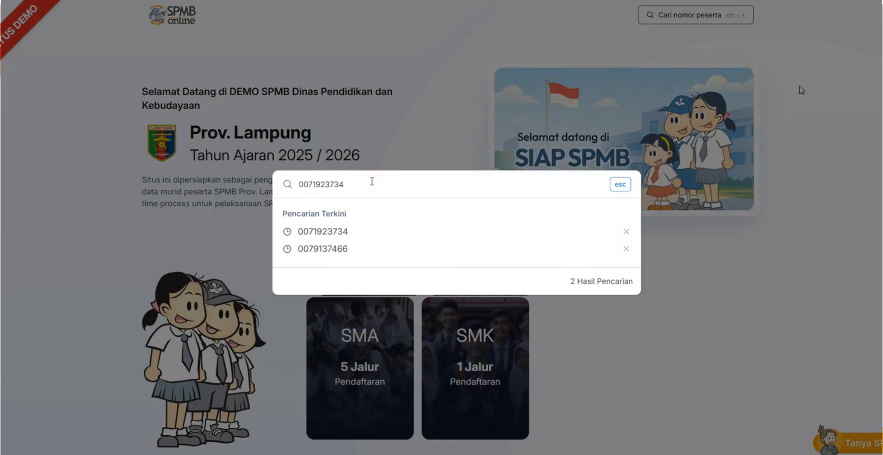
pyautogui.press('Return')
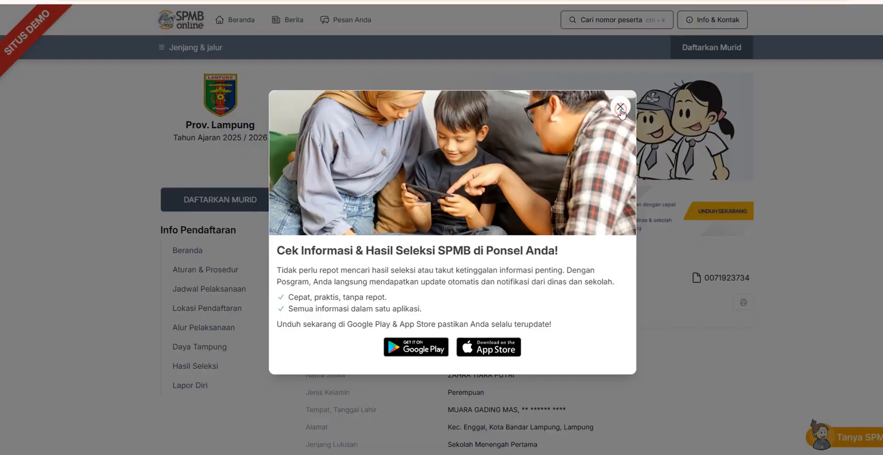
pyautogui.click(621, 109)
# Review the student's biodata and the Status and Waktu Verifikasi of both the Domisili and Prestasi Akademik dan Non Akademik submissions
pyautogui.scroll(-5, 457, 257)
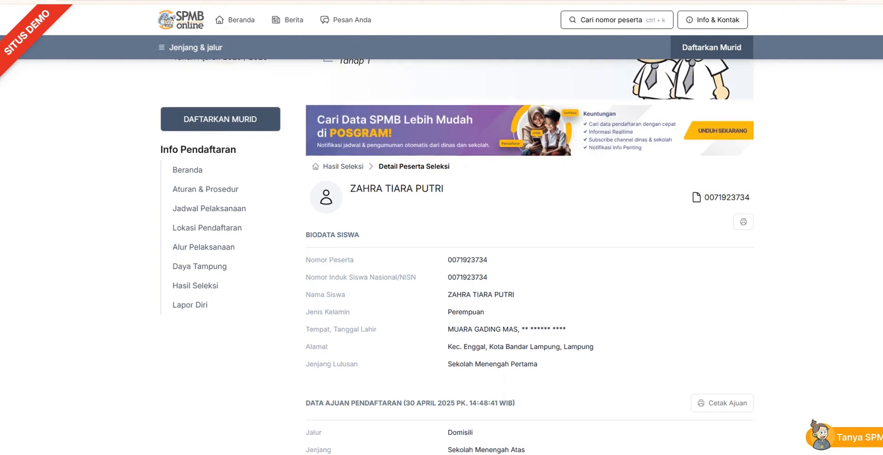
pyautogui.scroll(-3, 457, 256)
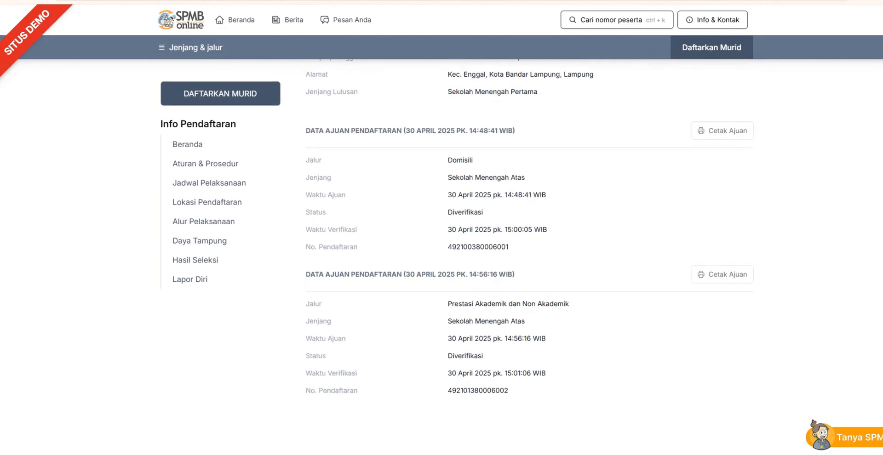
pyautogui.scroll(1, 457, 256)
pyautogui.scroll(-1, 457, 256)
pyautogui.scroll(7, 529, 246)
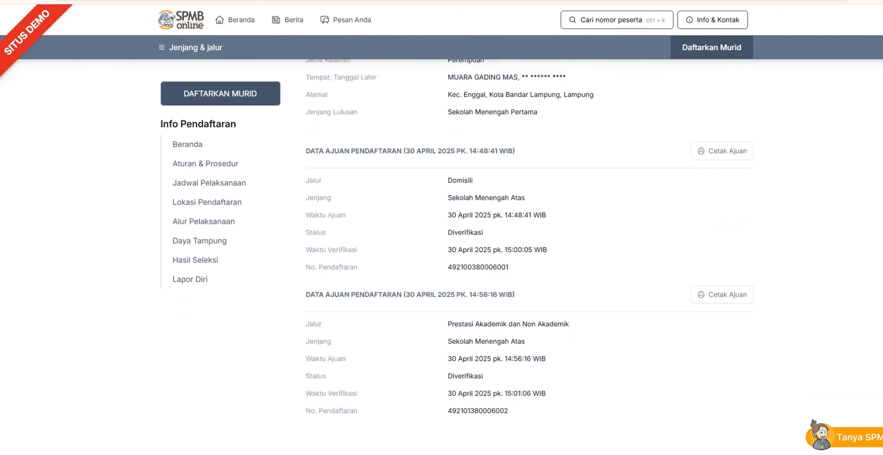
pyautogui.scroll(2, 528, 245)
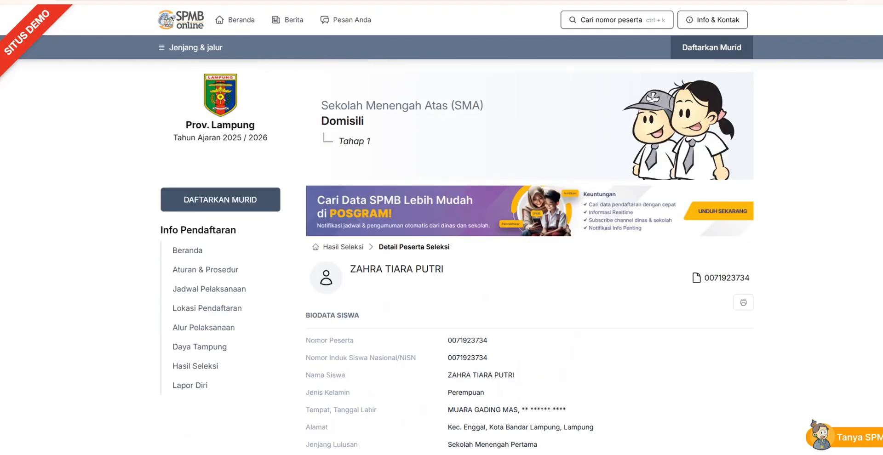
pyautogui.scroll(-1, 458, 258)
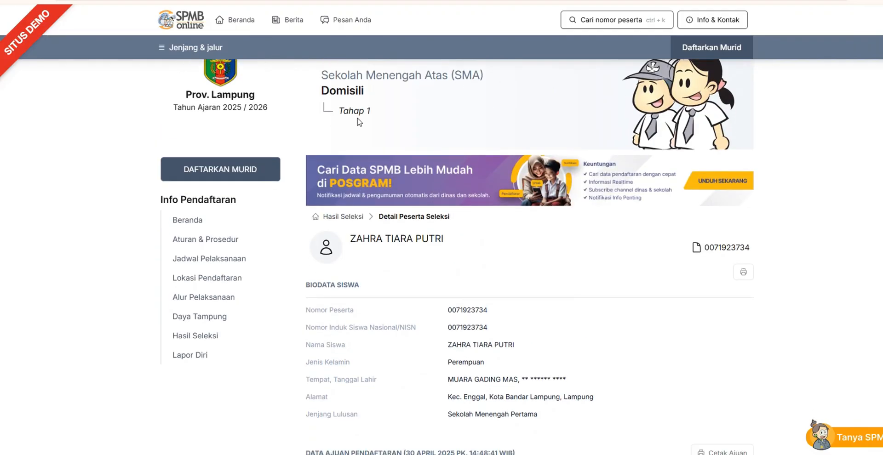
# View the Domisili path's Hasil Seleksi for SMAN 2 Bandar Lampung and SMAN 1 Bandar Lampung
pyautogui.click(205, 336)
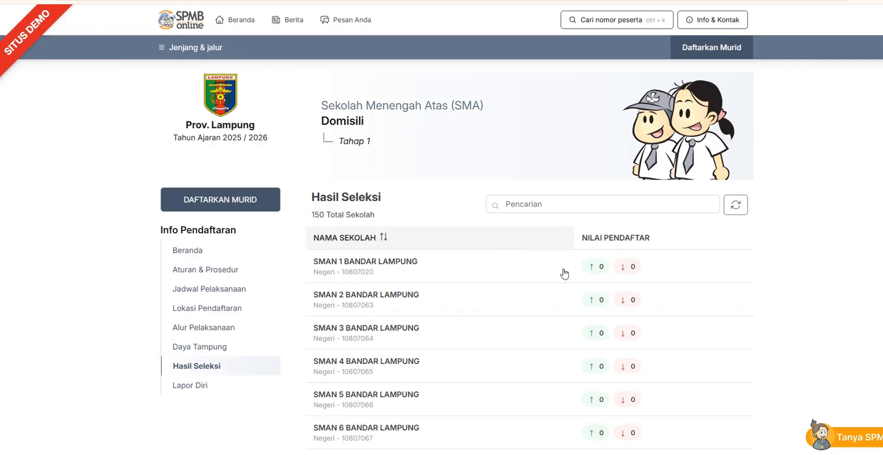
pyautogui.click(393, 304)
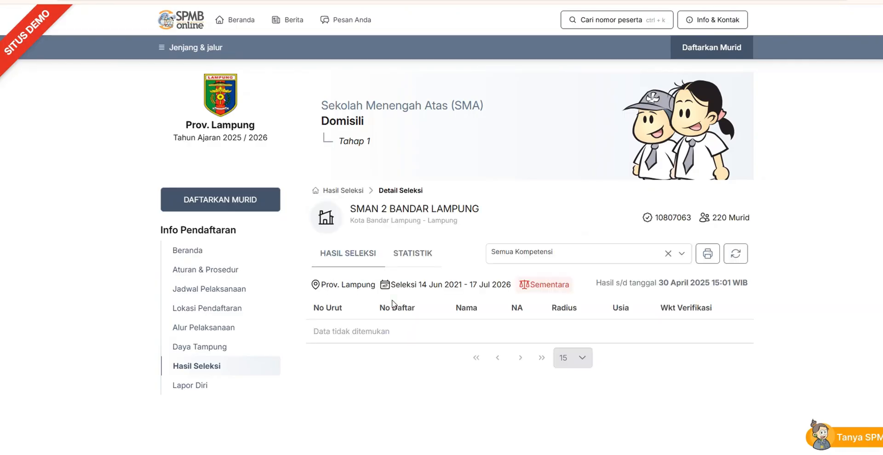
pyautogui.click(233, 364)
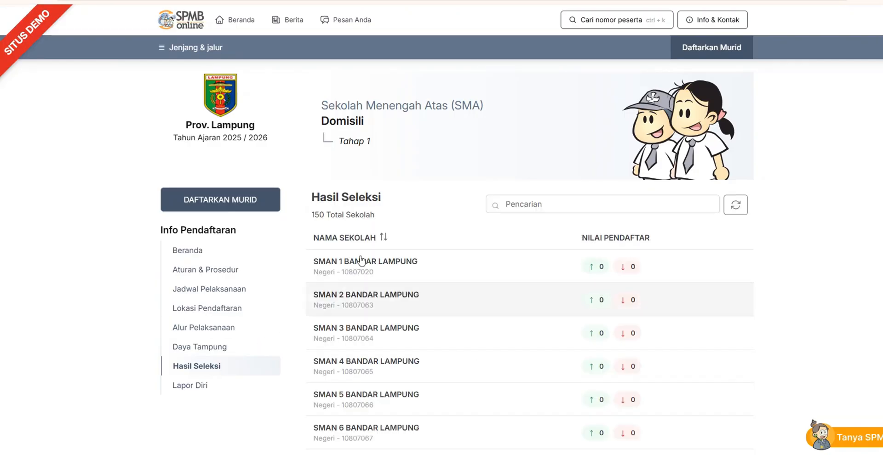
pyautogui.click(370, 265)
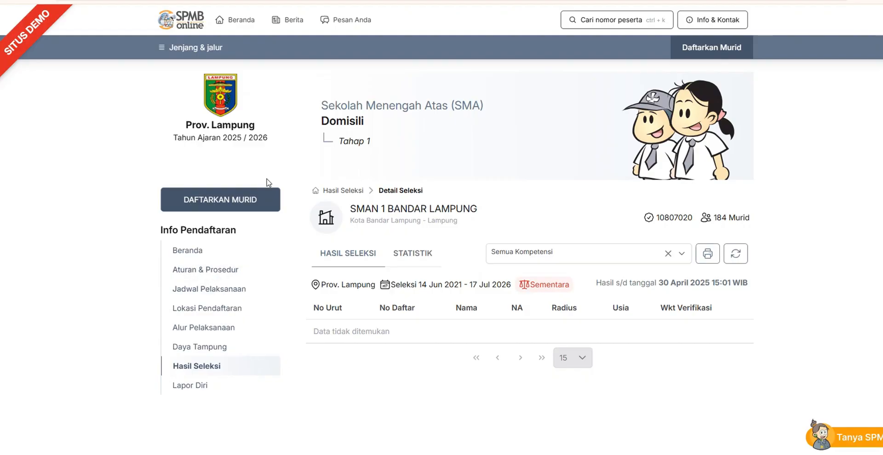
# Switch to the SMA Prestasi Akademik dan Non Akademik path and view the Hasil Seleksi for SMAN 10 Bandar Lampung
pyautogui.click(240, 20)
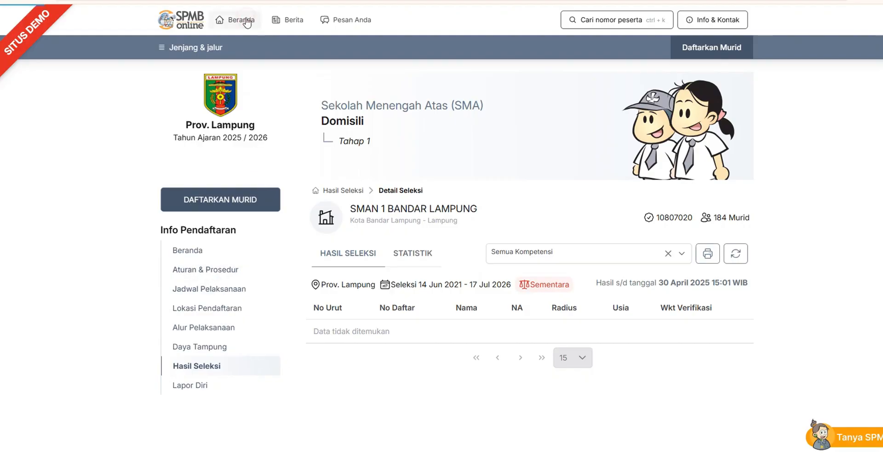
pyautogui.click(363, 409)
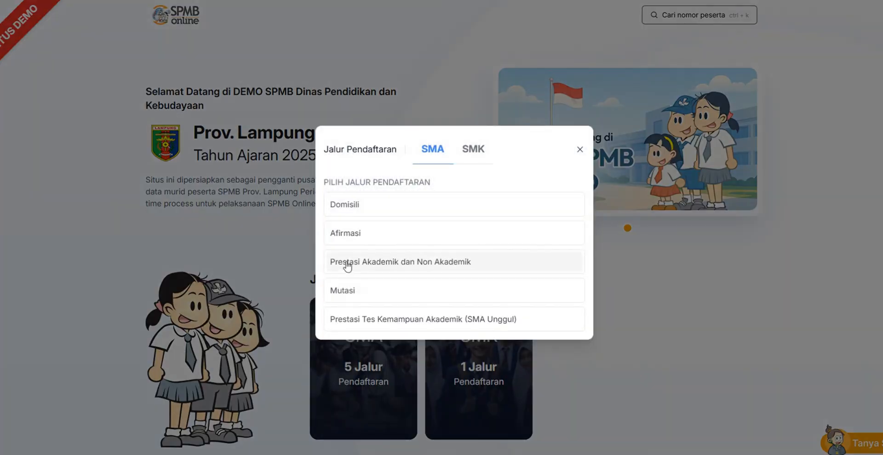
pyautogui.click(366, 269)
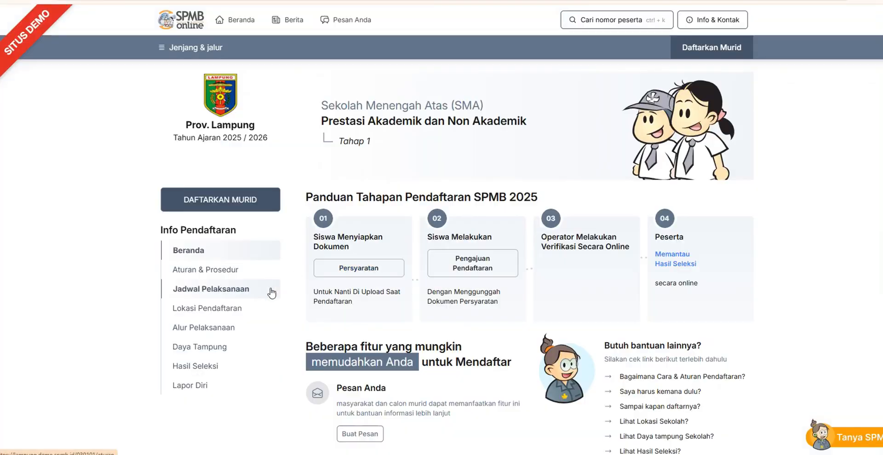
pyautogui.click(213, 365)
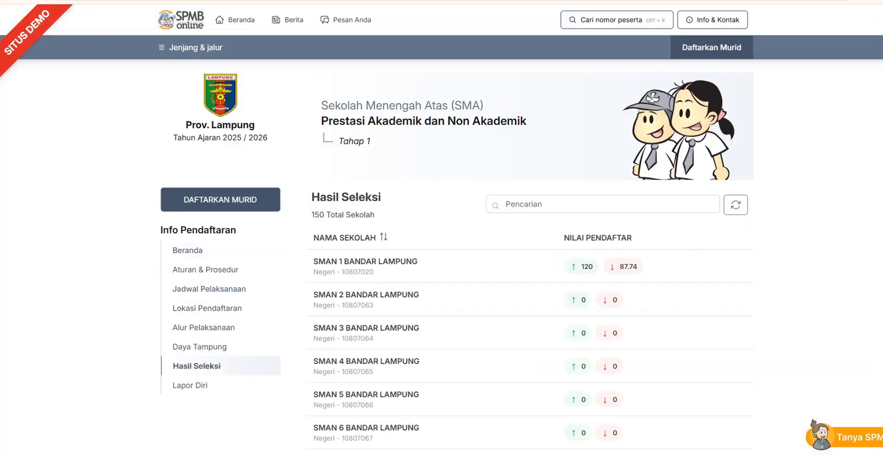
pyautogui.scroll(-3, 690, 244)
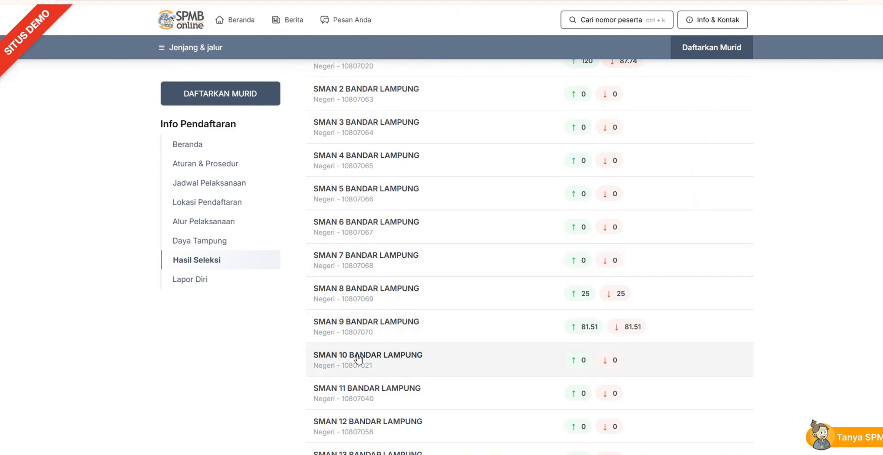
pyautogui.click(357, 356)
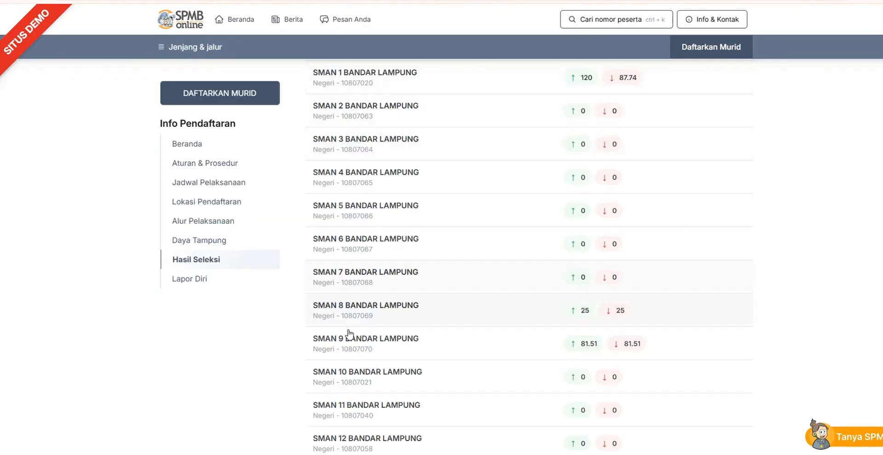
pyautogui.click(343, 377)
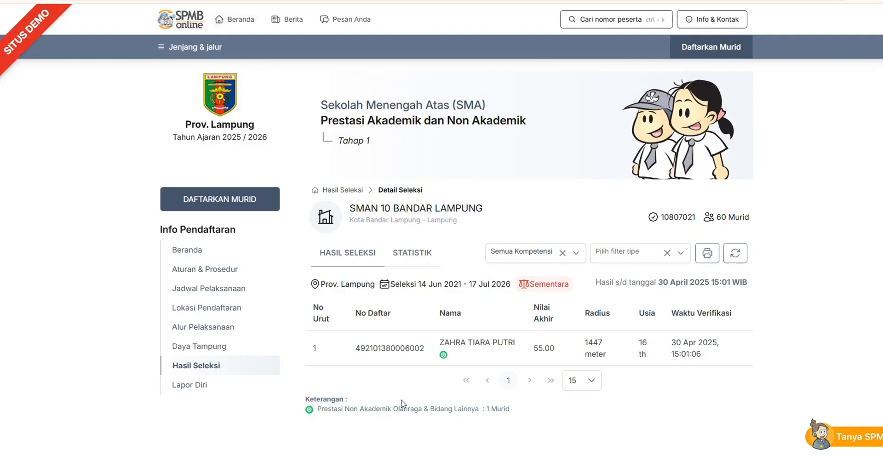
# Return to the SMA Domisili path from the main home page and view the Hasil Seleksi for SMAN 2 Bandar Lampung
pyautogui.click(242, 20)
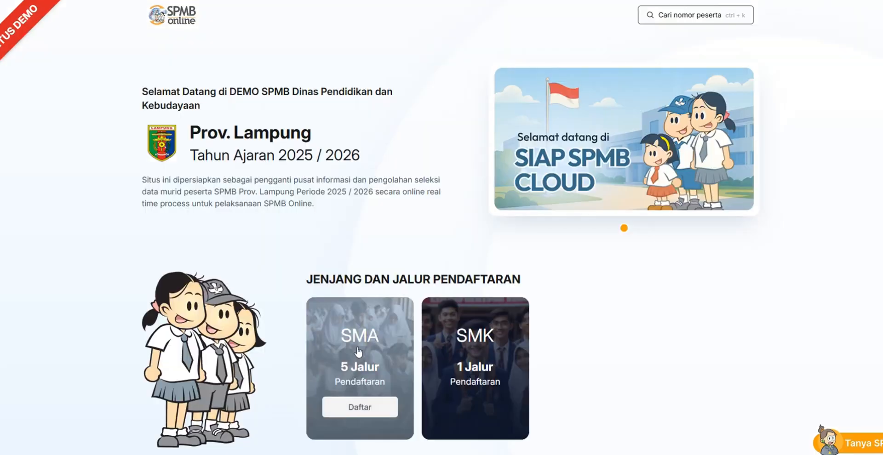
pyautogui.click(363, 407)
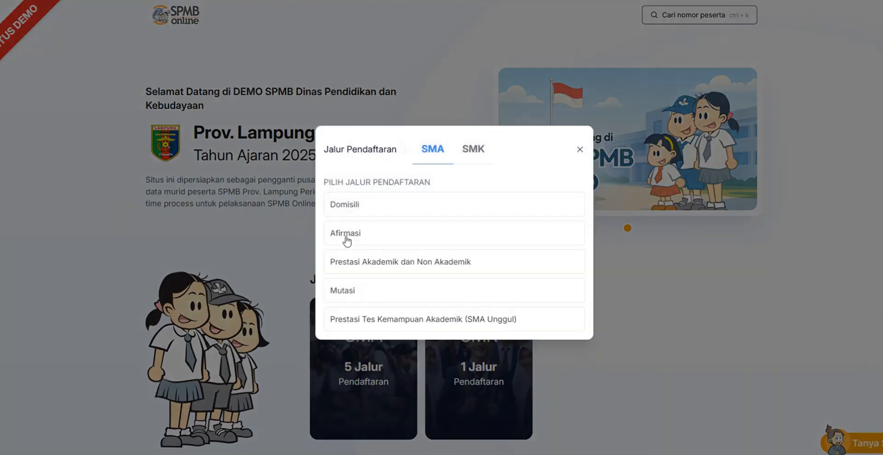
pyautogui.click(341, 205)
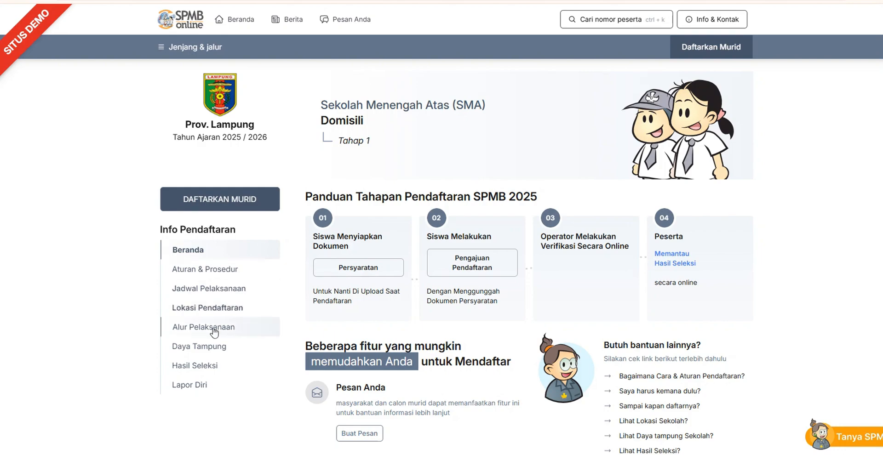
pyautogui.click(205, 365)
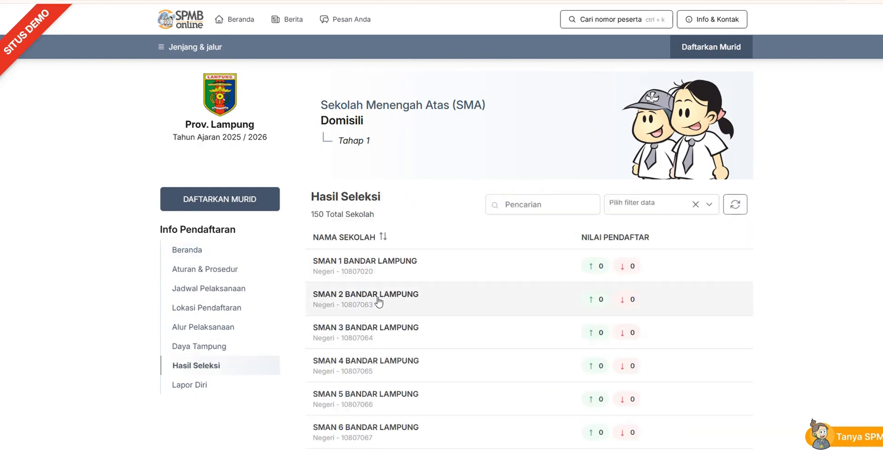
pyautogui.click(378, 302)
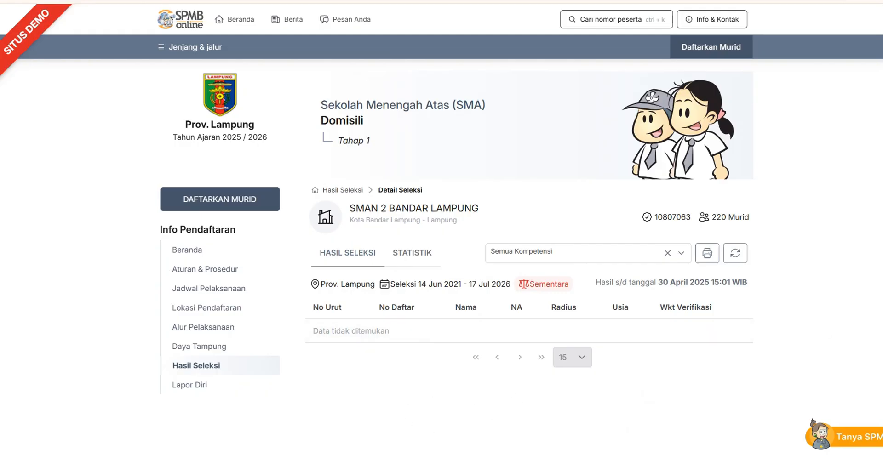
pyautogui.scroll(-1, 694, 230)
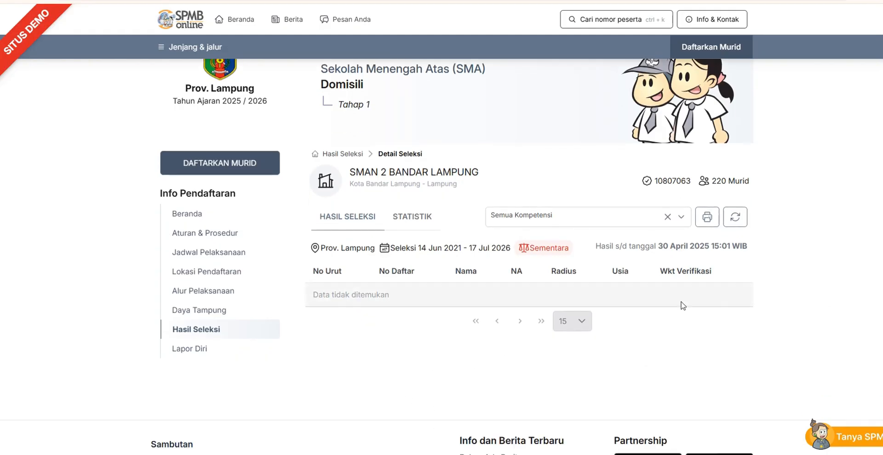